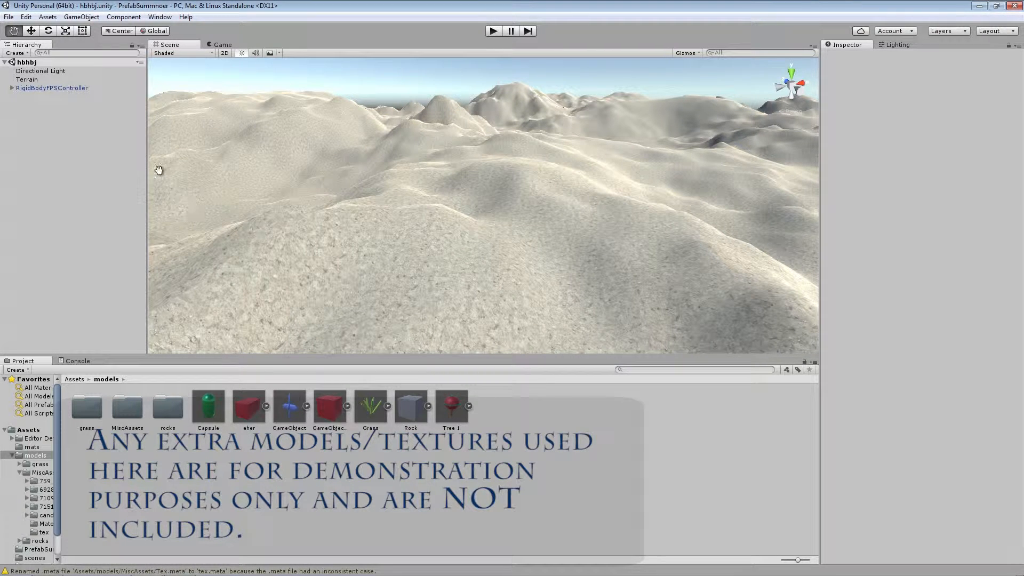
Add a Prefab Summoner object to the scene and select it to show its settings
click(81, 17)
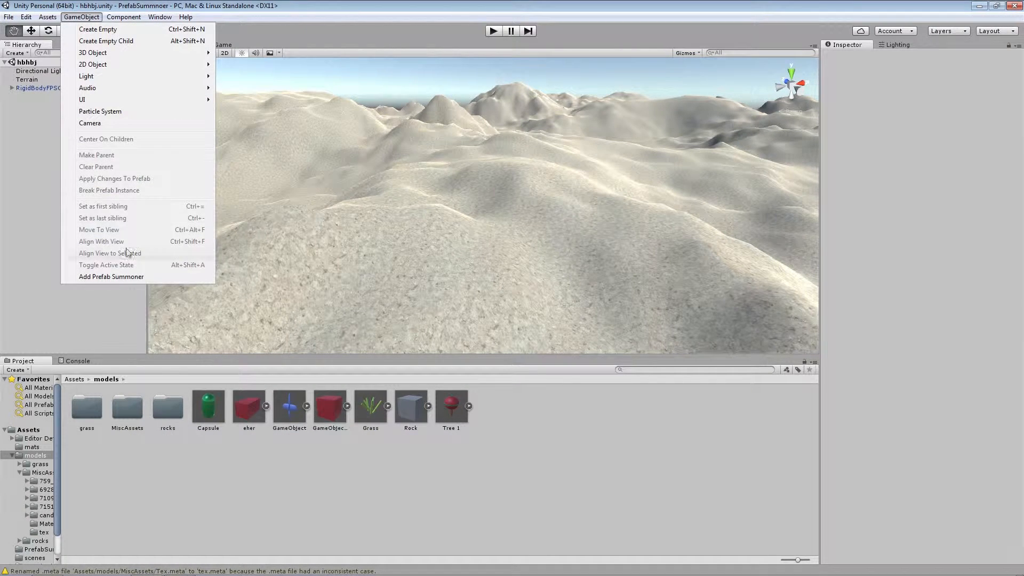
click(128, 280)
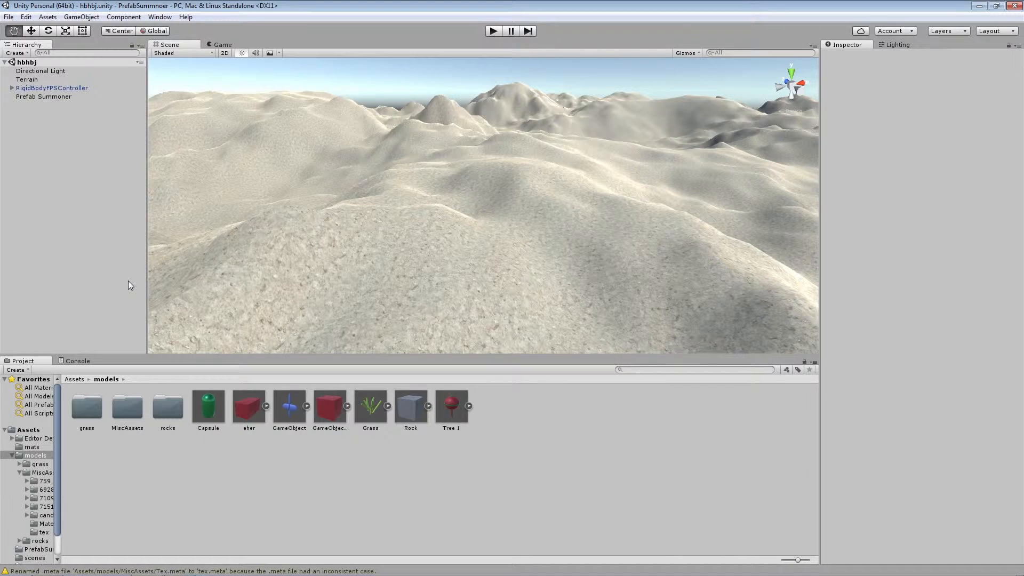
click(57, 97)
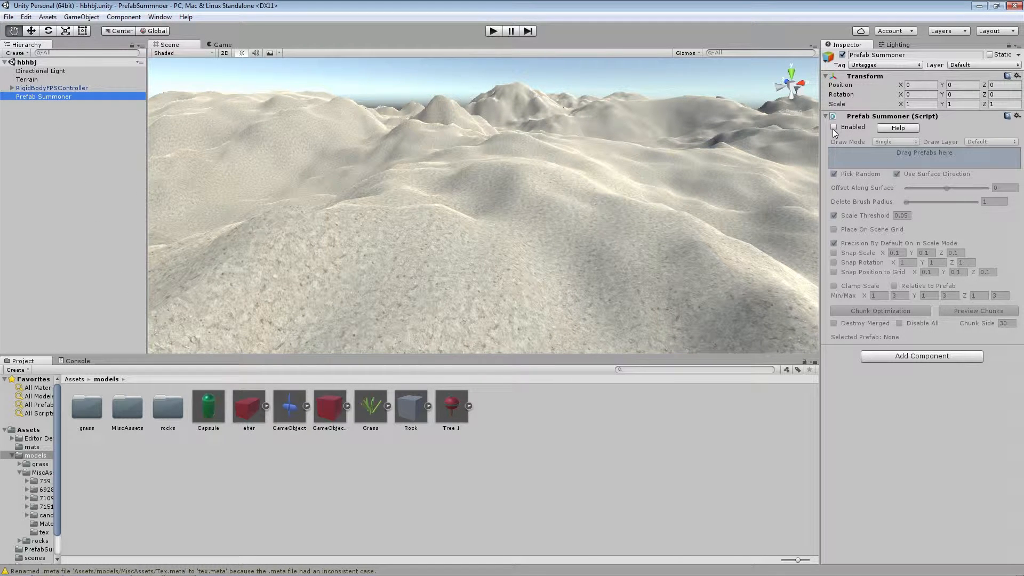
Open the Prefab Summoner help text, look through it and close it again
click(897, 128)
mouse_move(675, 197)
mouse_down()
mouse_move(673, 271)
mouse_move(671, 200)
mouse_up()
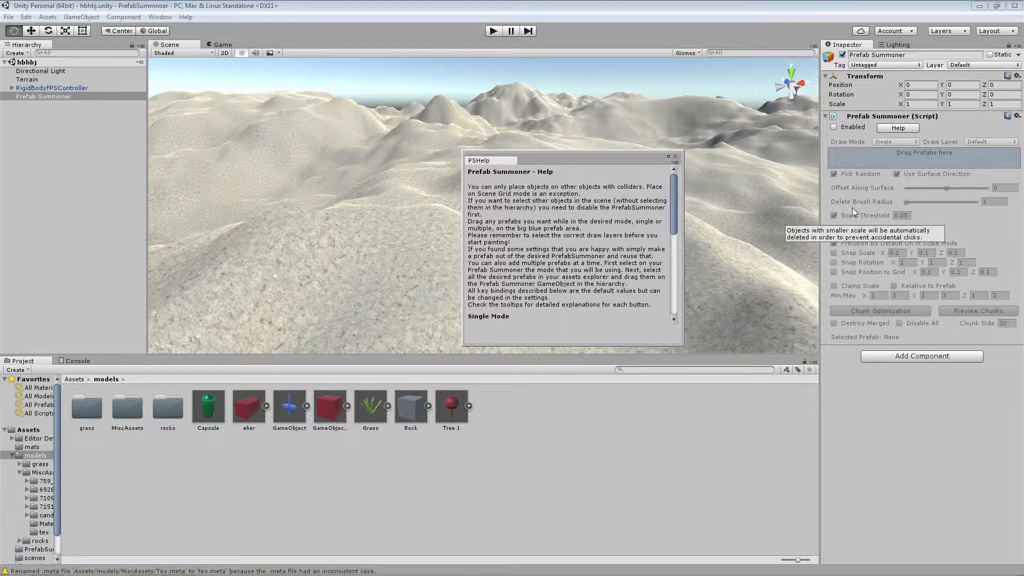
click(676, 157)
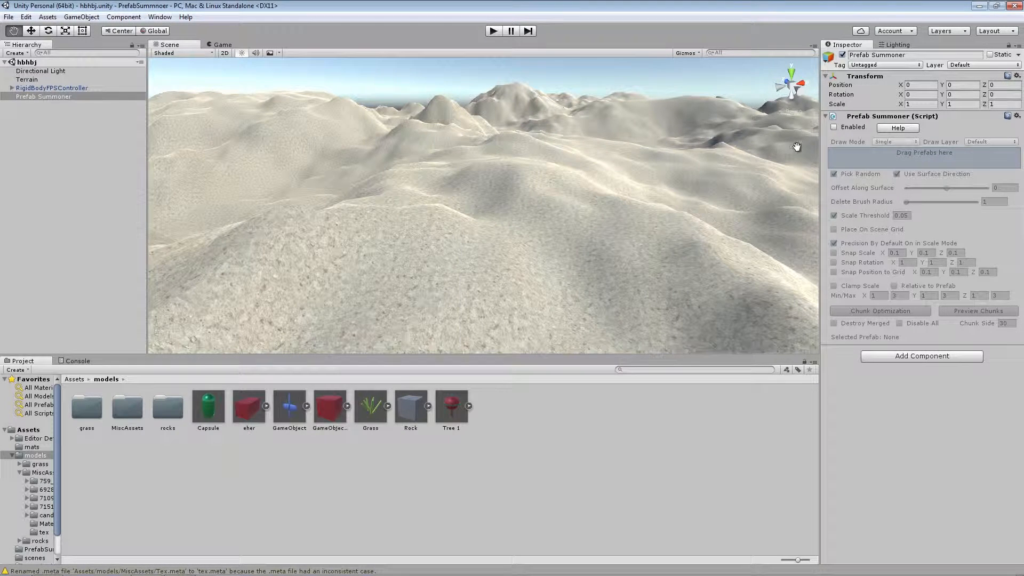
Enable the Prefab Summoner script and check its available draw layers
click(832, 127)
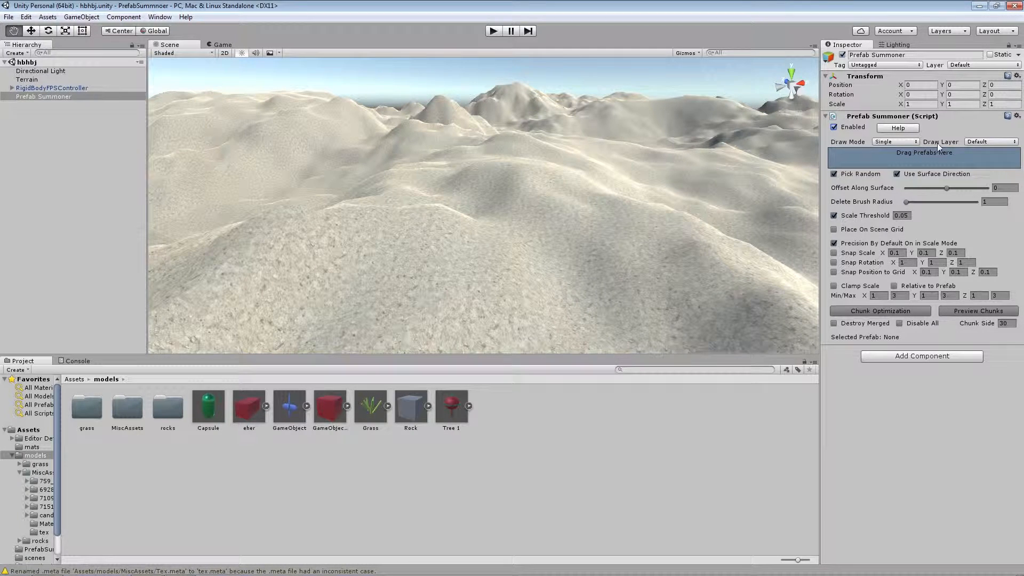
click(997, 144)
click(958, 128)
Starting from the Terrain object's layer options, create a new layer named My Terrain as User Layer 8
click(33, 80)
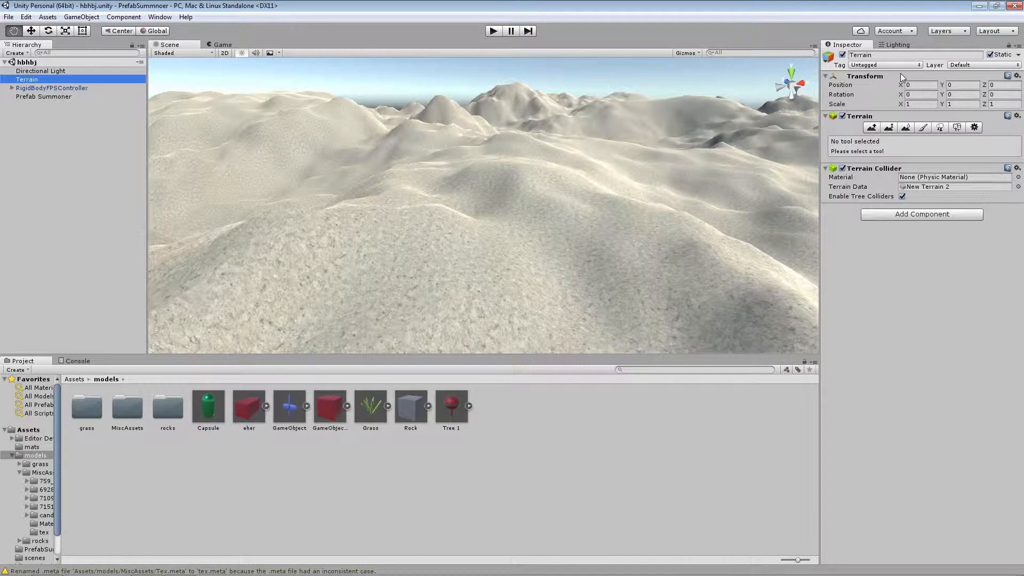
click(967, 67)
click(969, 140)
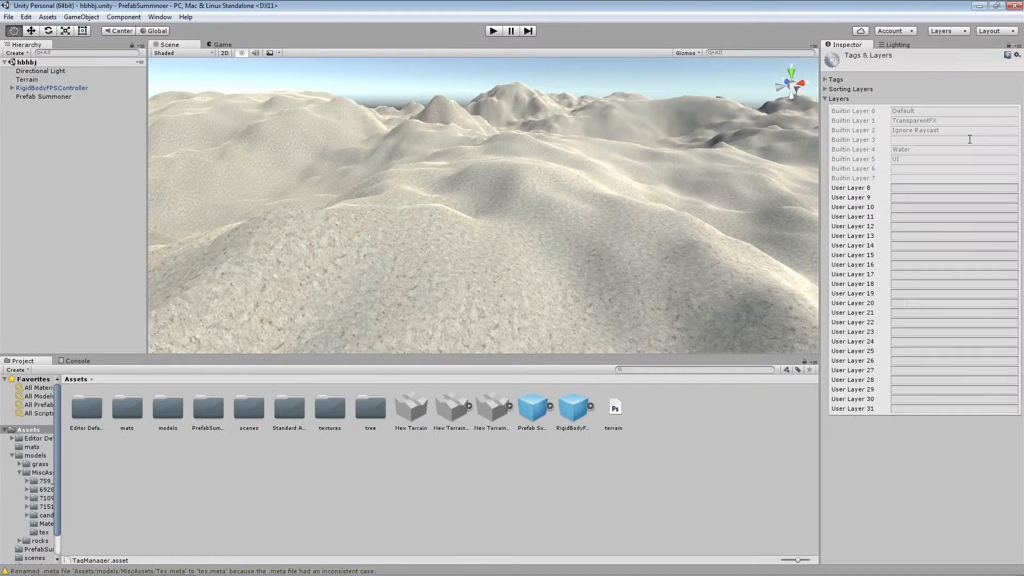
click(915, 188)
text(My Terrain)
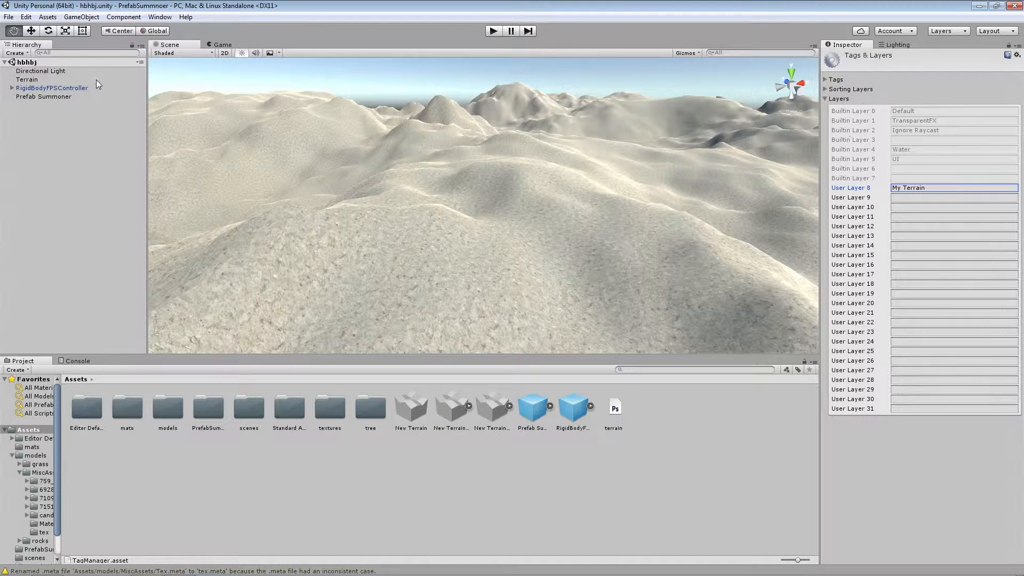
Assign the Terrain object to the My Terrain layer
click(43, 80)
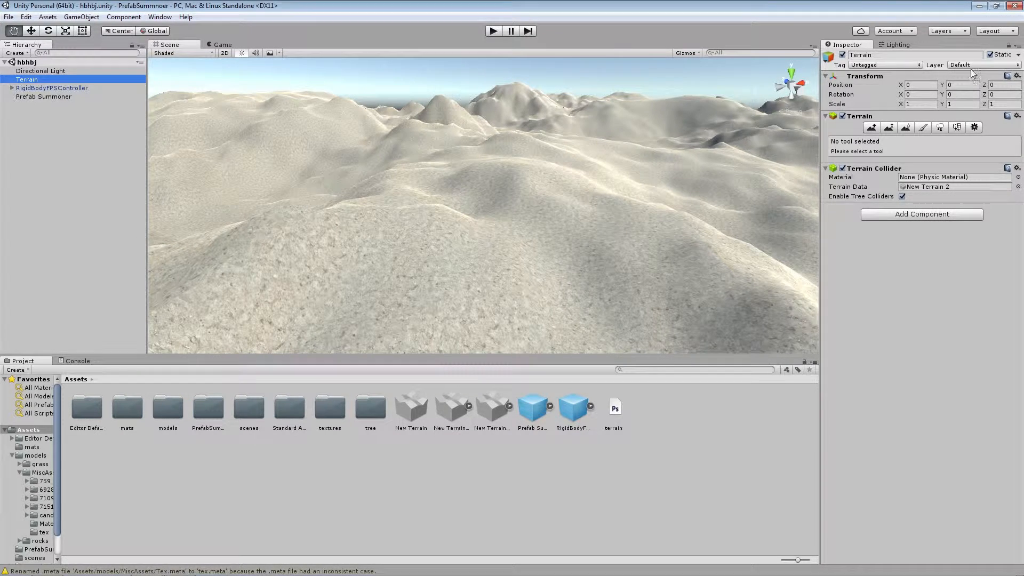
click(958, 65)
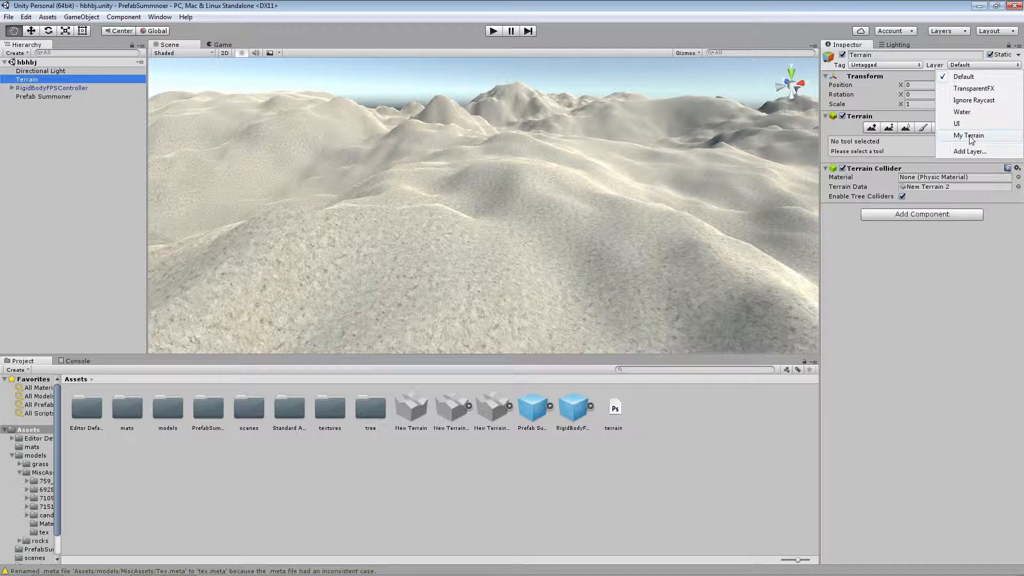
click(969, 136)
Set the Prefab Summoner's draw layer to My Terrain only, excluding Default
click(40, 96)
click(982, 142)
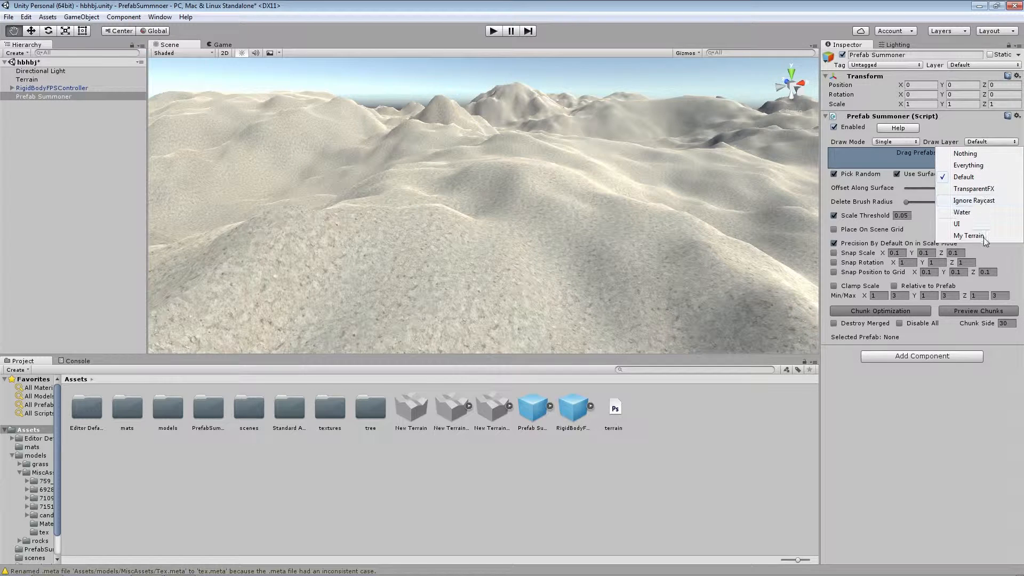
click(983, 238)
click(976, 142)
click(982, 174)
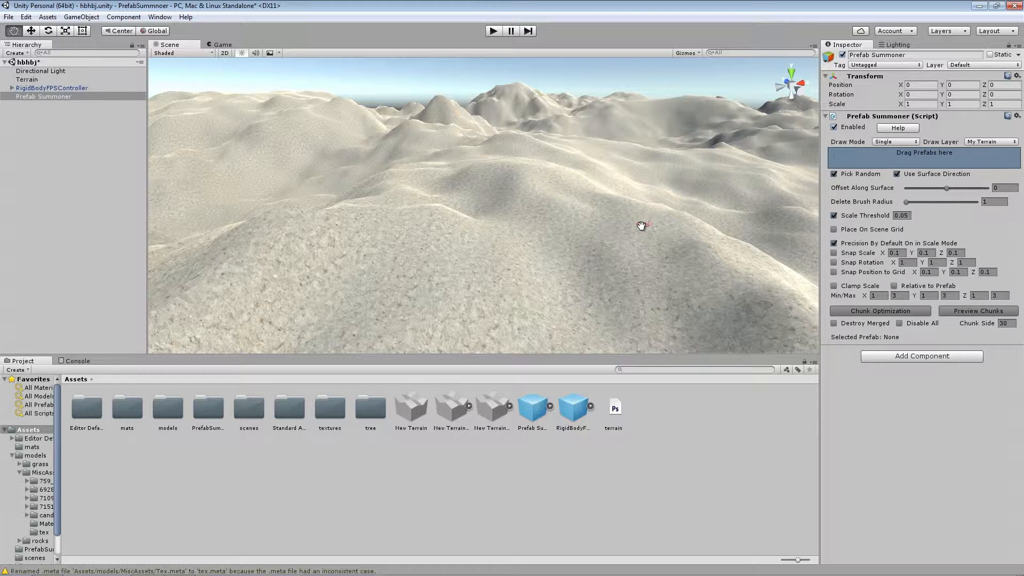
Add the Tree 1 prefab from the models folder to the Prefab Summoner's prefab list
double_click(166, 412)
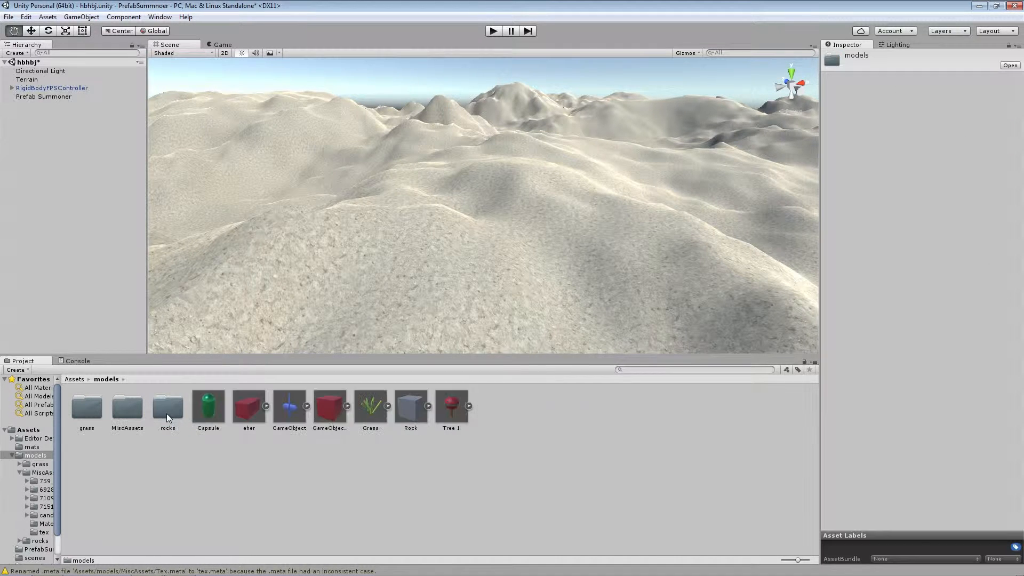
click(46, 98)
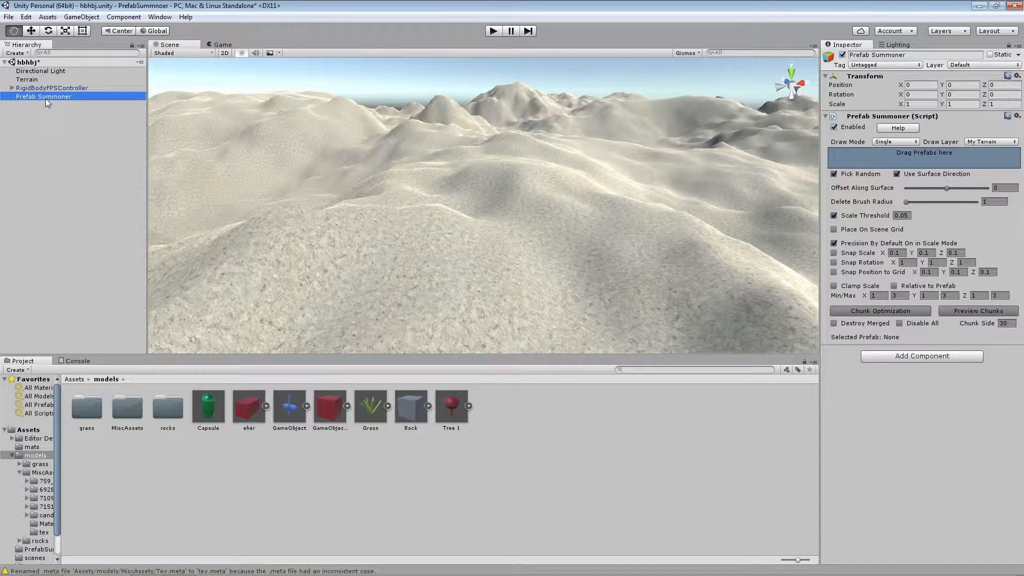
drag(442, 410, 904, 159)
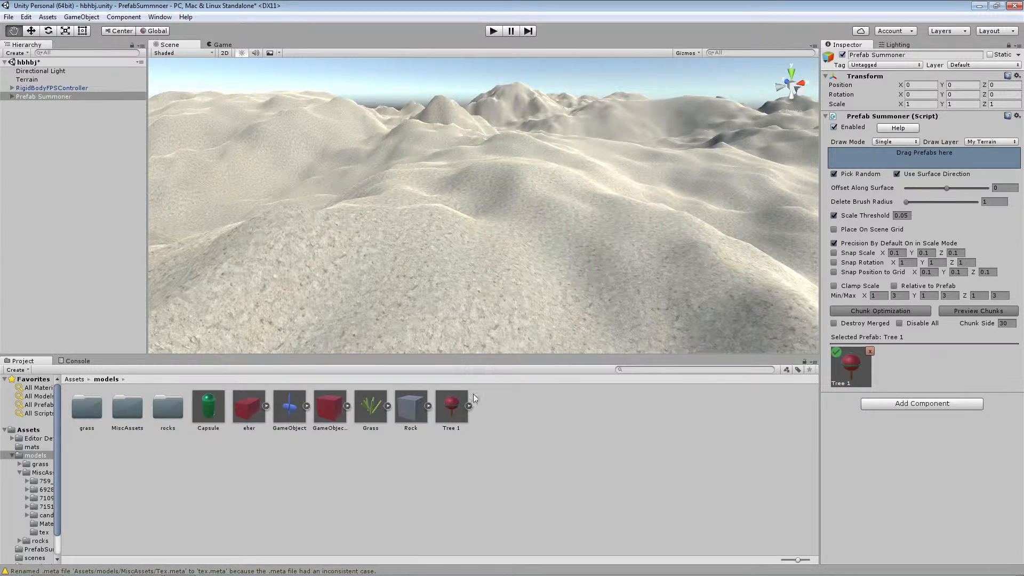
Try adding the Rock and GameObject prefabs together through the locked inspector, and remove both from the prefab list
click(286, 412)
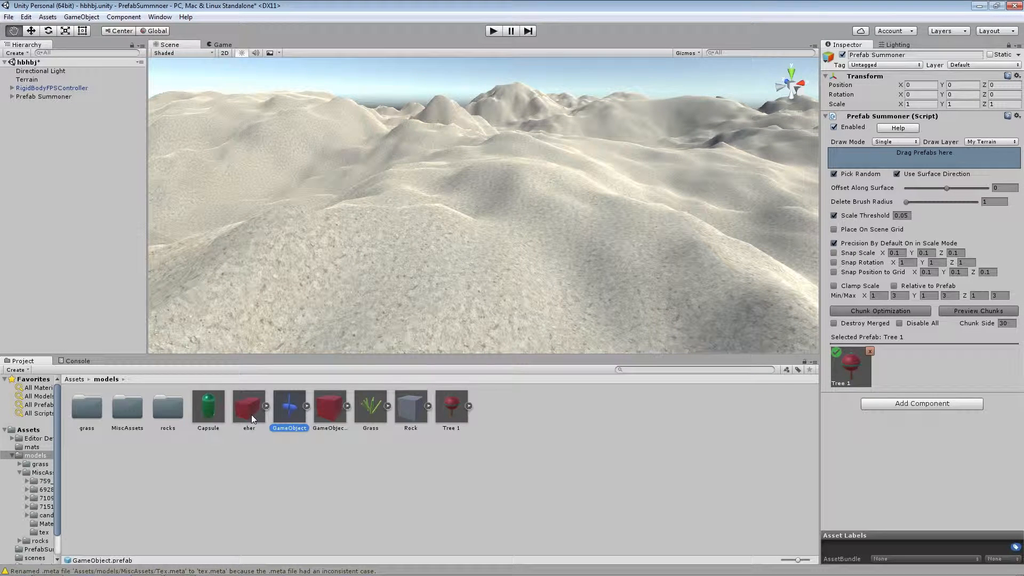
click(407, 410)
drag(411, 412, 897, 160)
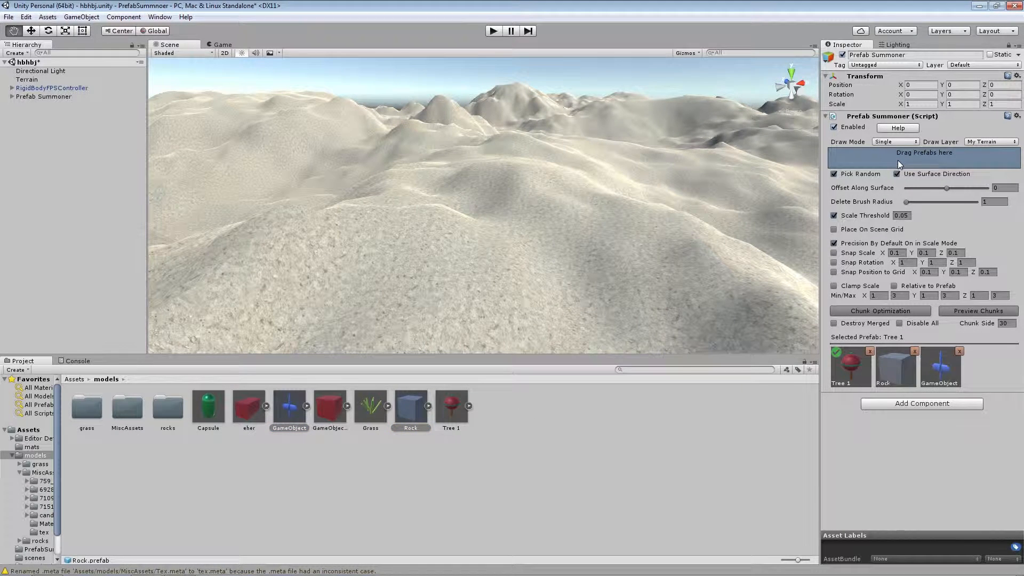
click(959, 351)
click(914, 352)
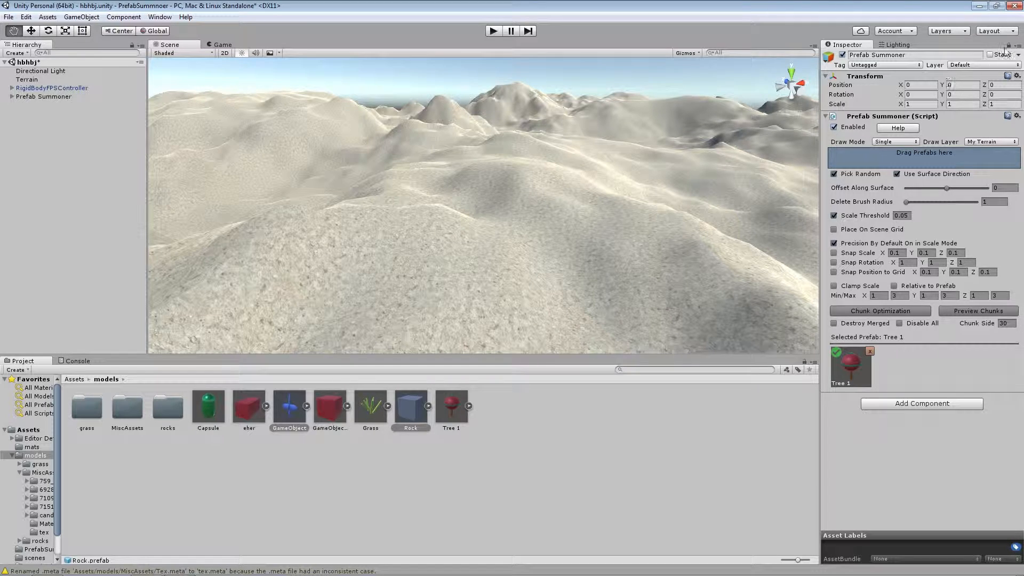
Unlock the inspector and add the Rock and GameObject prefabs by dropping them onto the Prefab Summoner object in the hierarchy
click(1009, 45)
click(409, 420)
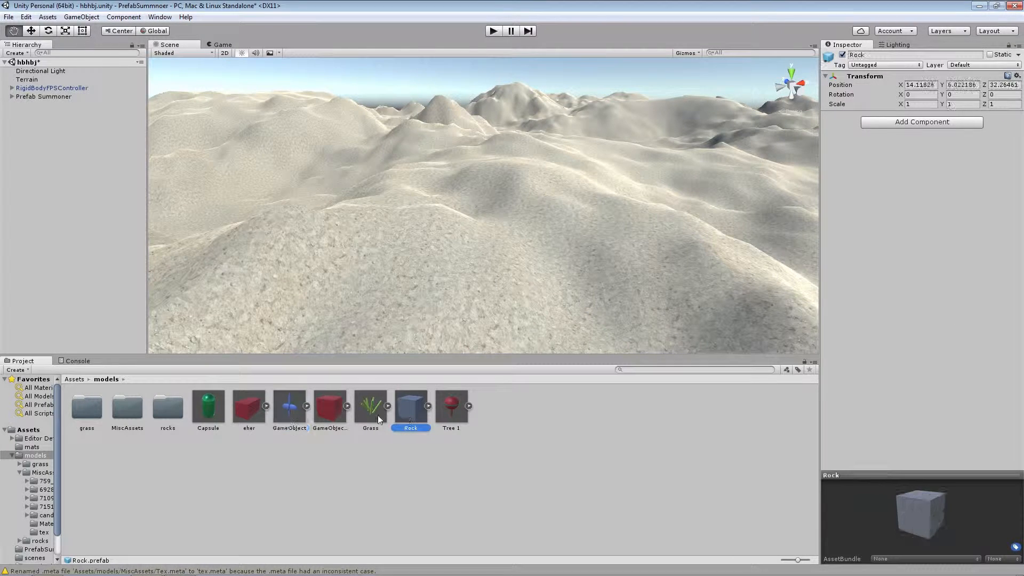
ctrl+click(294, 409)
drag(294, 409, 55, 98)
click(55, 98)
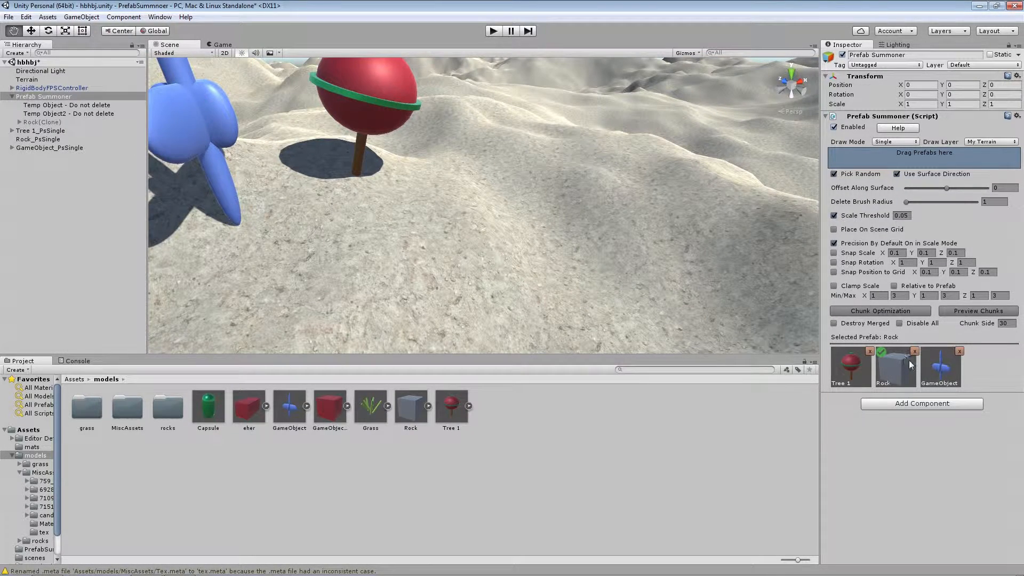
Choose the GameObject prefab and place a copy on the terrain near the tree, tilting and scaling it freely
click(940, 367)
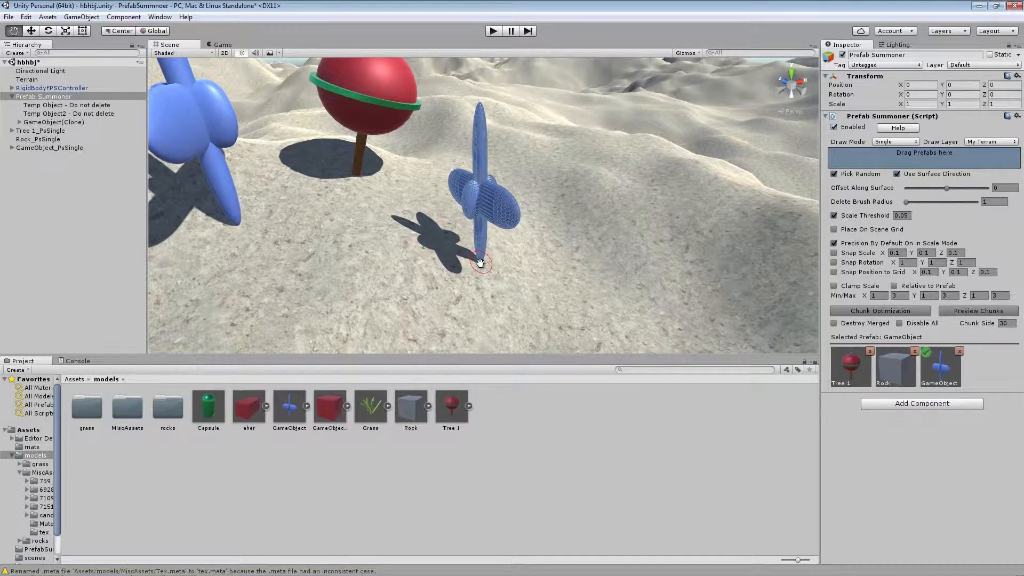
right_drag(482, 259, 514, 272)
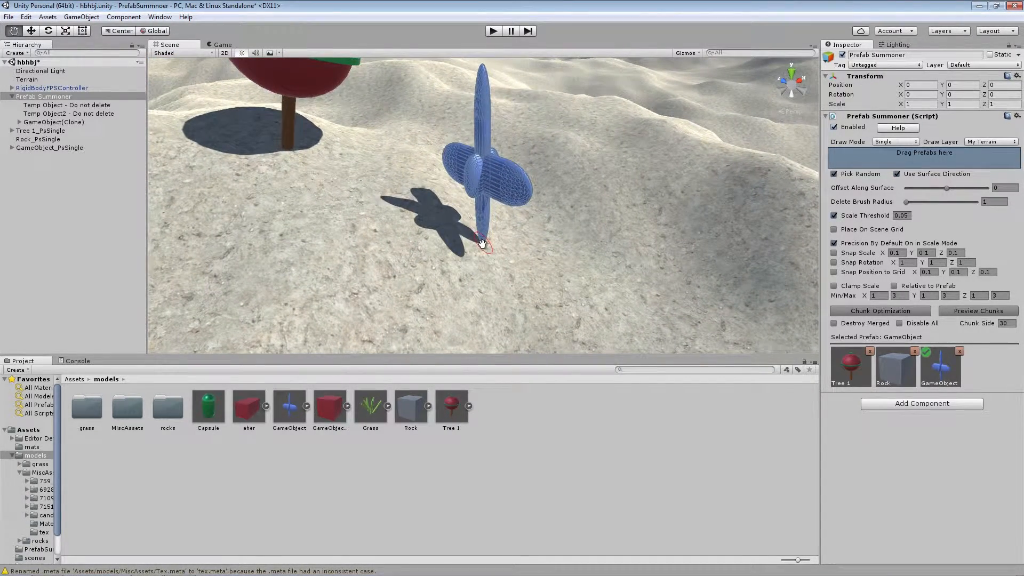
key(shift)
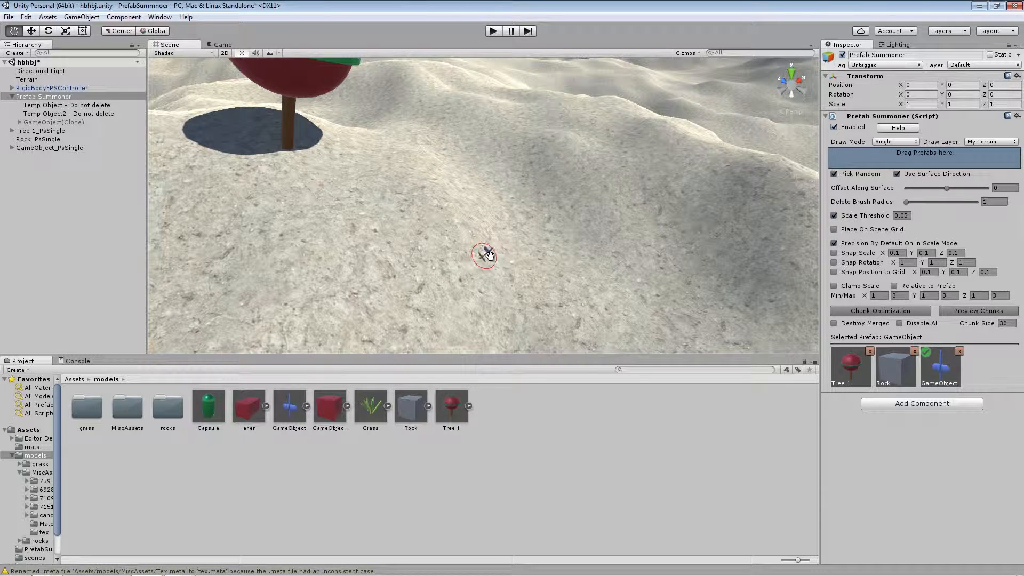
drag(495, 256, 539, 260)
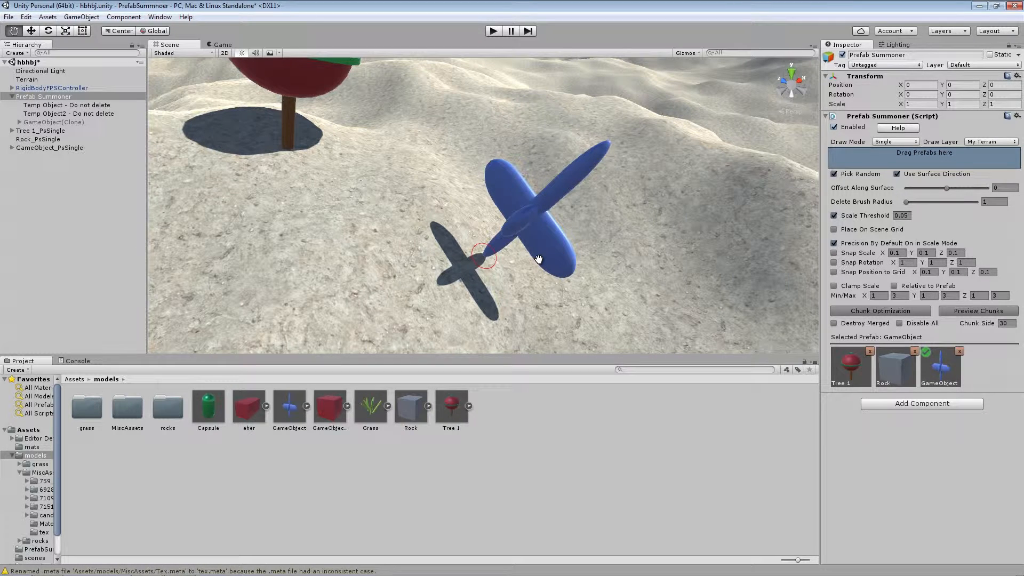
mouse_move(538, 259)
mouse_down()
mouse_move(496, 234)
mouse_move(432, 241)
mouse_move(473, 212)
mouse_move(512, 223)
mouse_move(537, 265)
mouse_move(533, 283)
mouse_move(480, 296)
mouse_move(438, 269)
mouse_move(512, 297)
mouse_move(549, 283)
mouse_move(541, 263)
mouse_up()
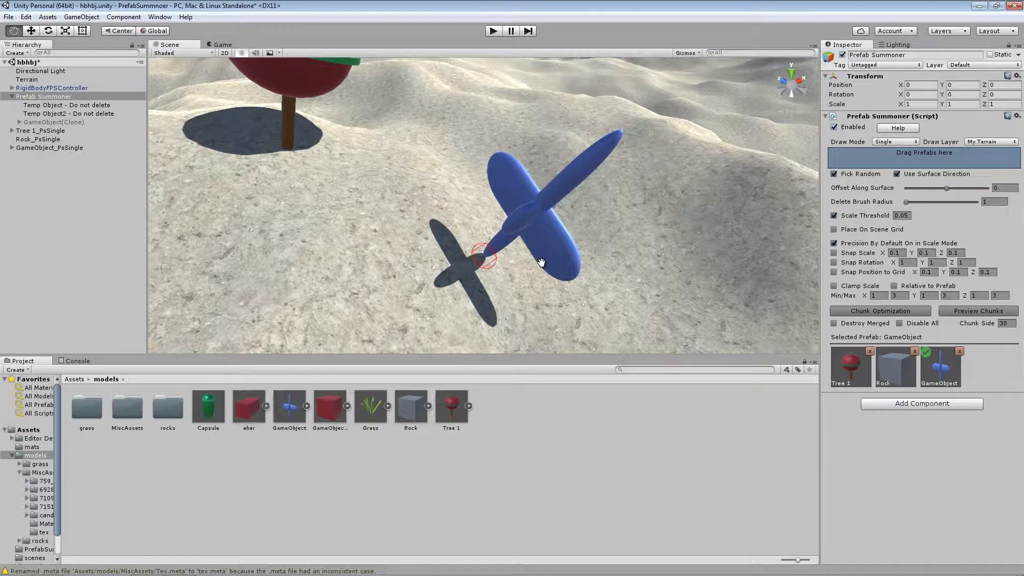
Stand the new GameObject copy upright, and rotate and scale it with scaling limited to the horizontal axes
drag(541, 262, 517, 226)
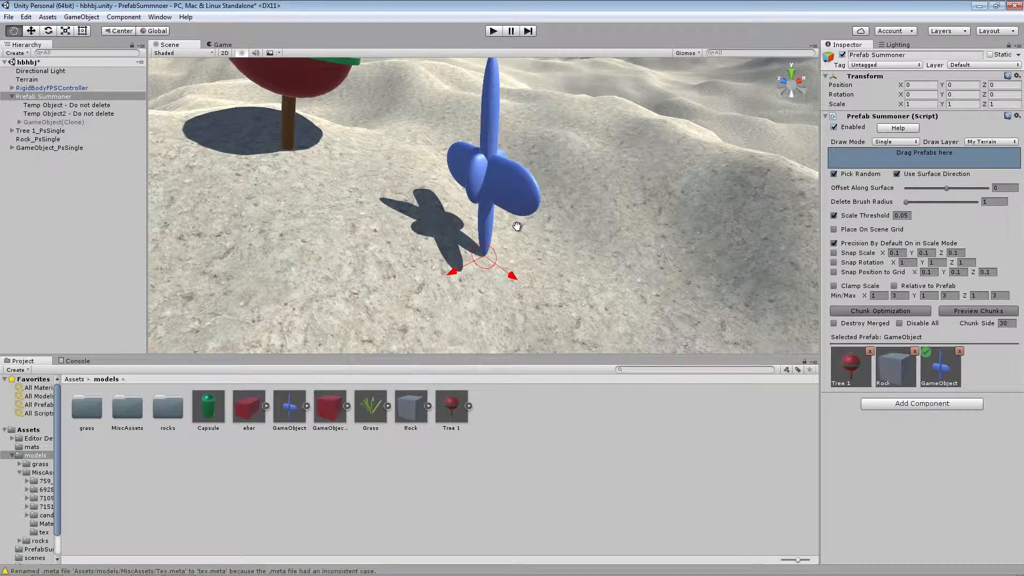
mouse_move(516, 226)
mouse_down()
mouse_move(536, 254)
mouse_move(512, 238)
mouse_move(549, 258)
mouse_move(510, 245)
mouse_up()
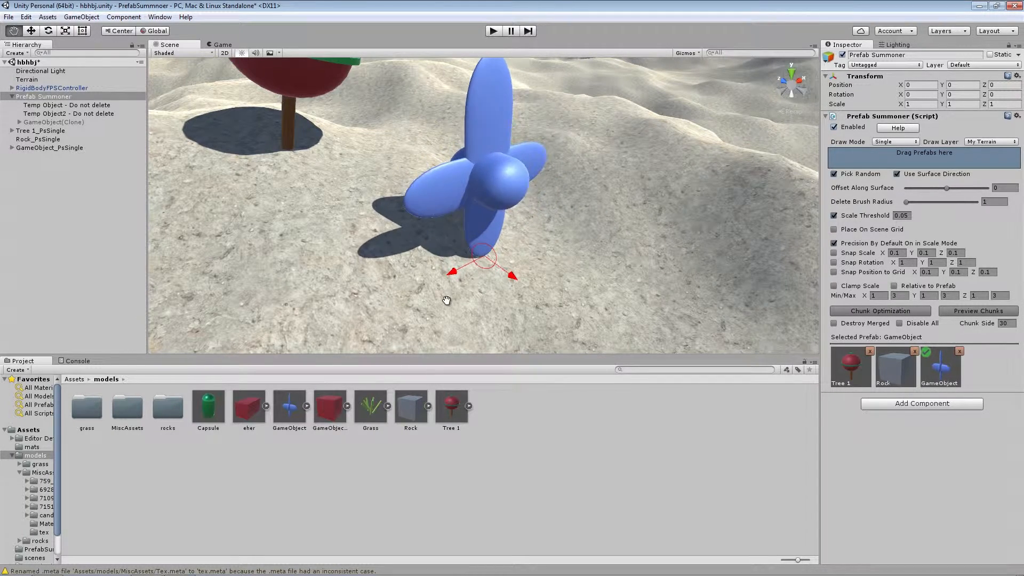
drag(471, 287, 459, 295)
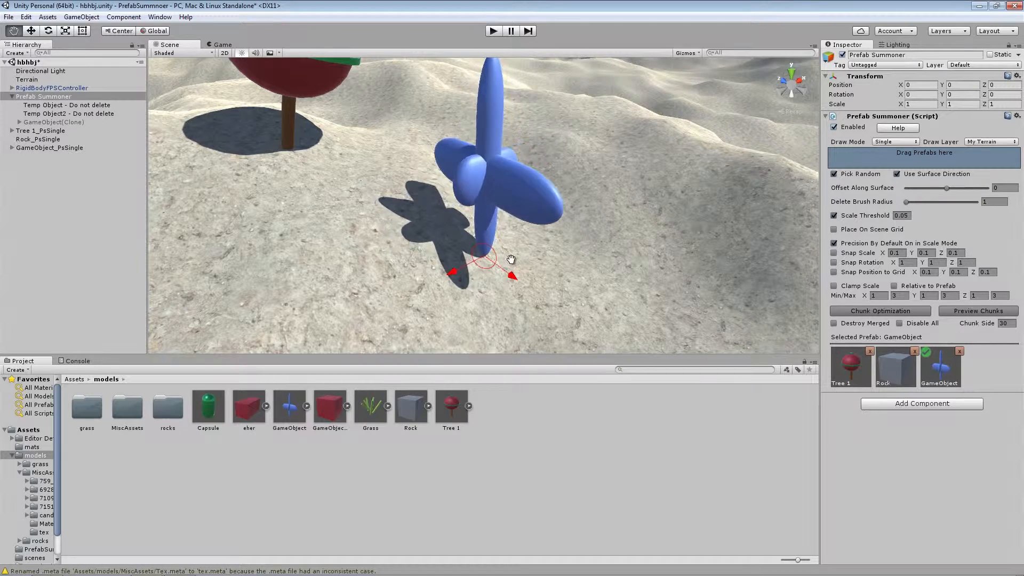
drag(455, 296, 452, 276)
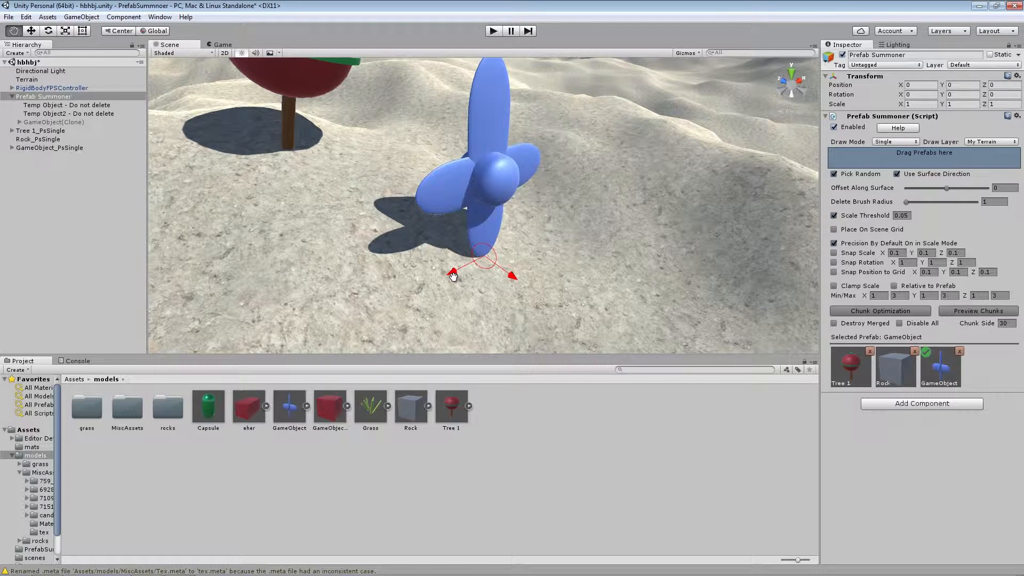
Shorten the GameObject copy by scaling it along the vertical axis only, and finish placing it
drag(453, 277, 481, 343)
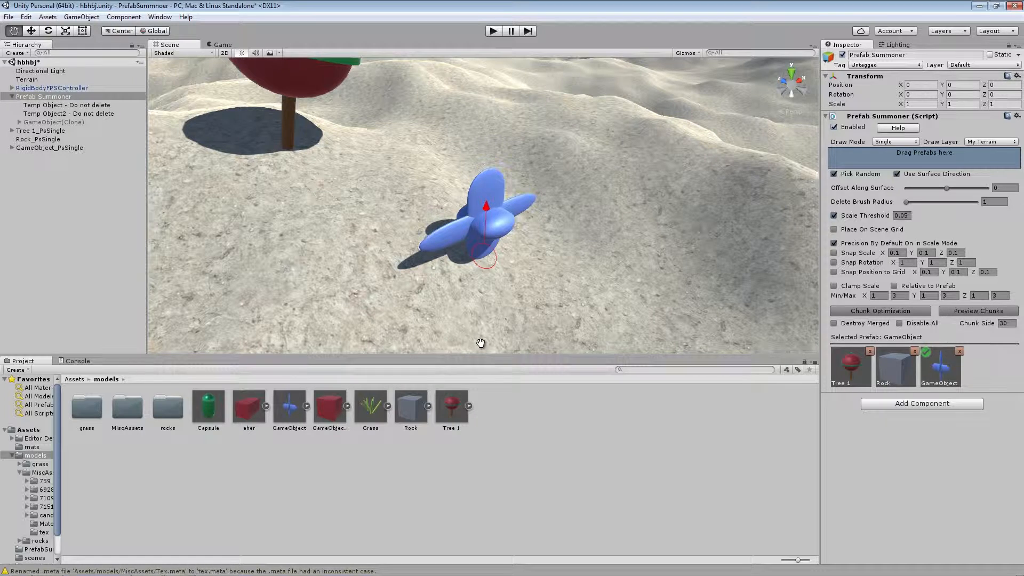
drag(480, 343, 468, 362)
key(z)
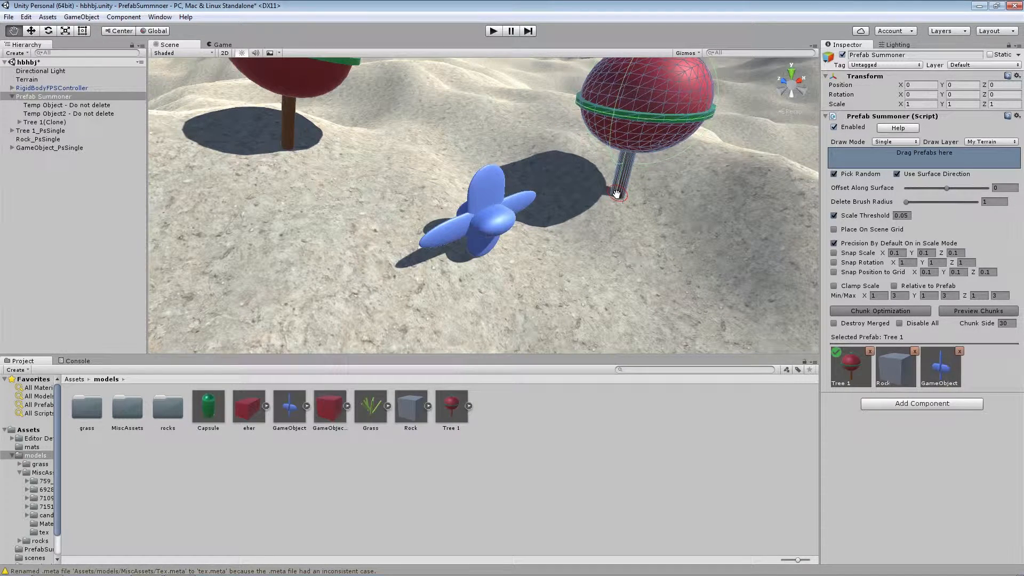
Turn off Pick Random in the Prefab Summoner and choose Tree 1 as the prefab to place
alt+drag(617, 193, 520, 167)
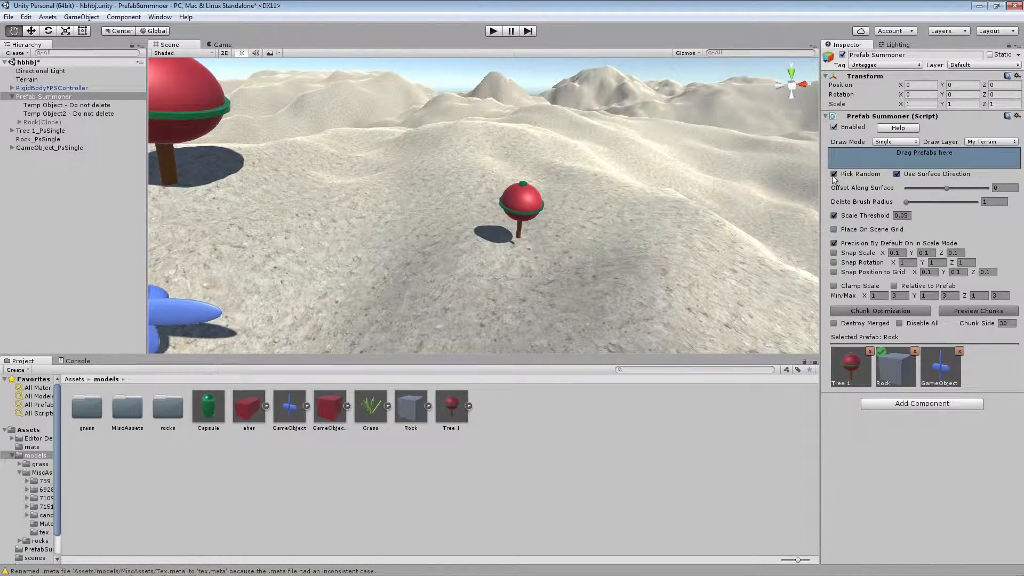
click(834, 174)
click(864, 370)
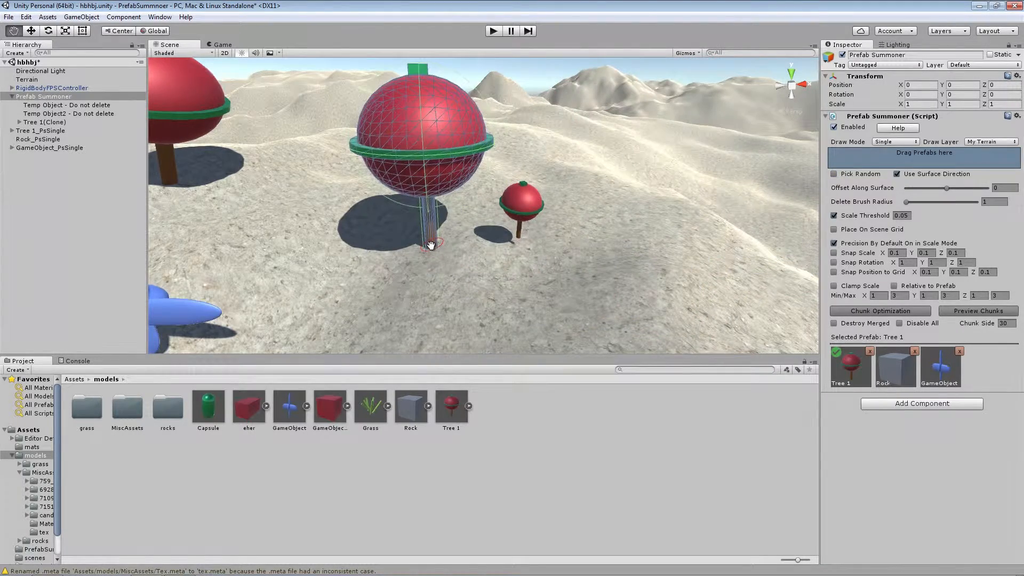
Cycle through the prefabs, place scaled Tree 1 copies on both sides of the small tree, and choose GameObject as the prefab
key(space)
key(space)
key(space)
key(space)
key(space)
key(space)
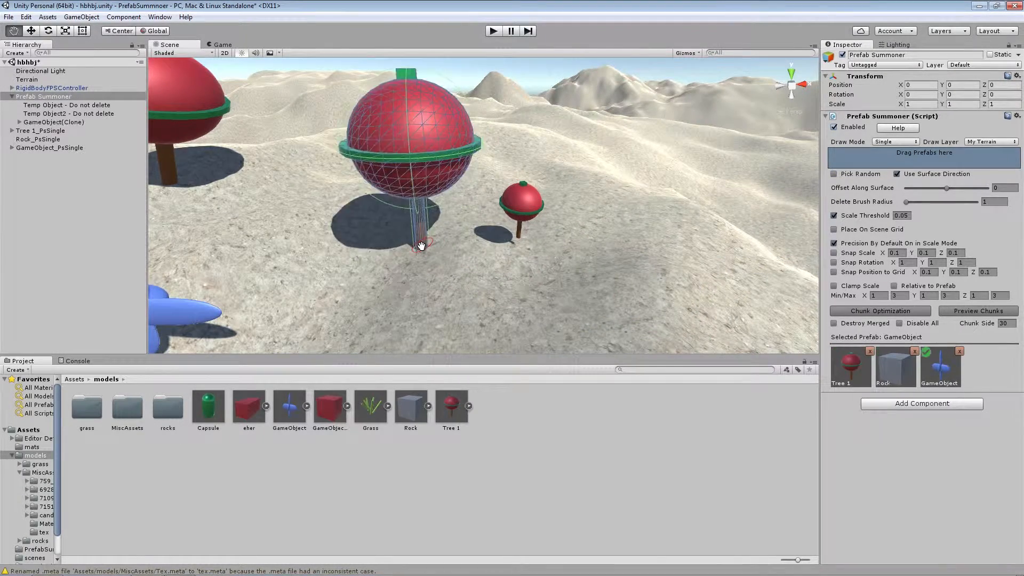
drag(421, 254, 506, 250)
drag(629, 241, 630, 265)
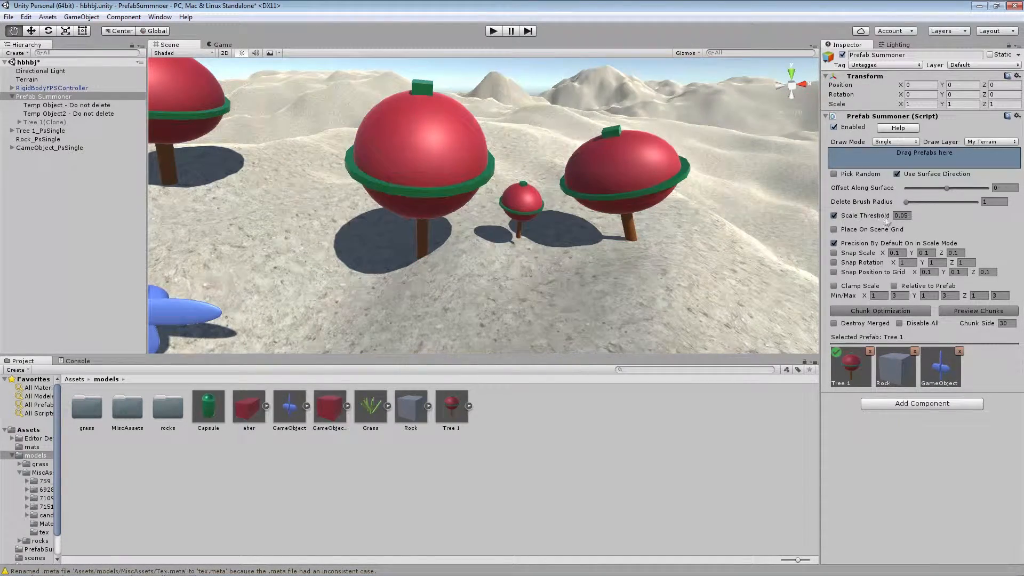
click(940, 353)
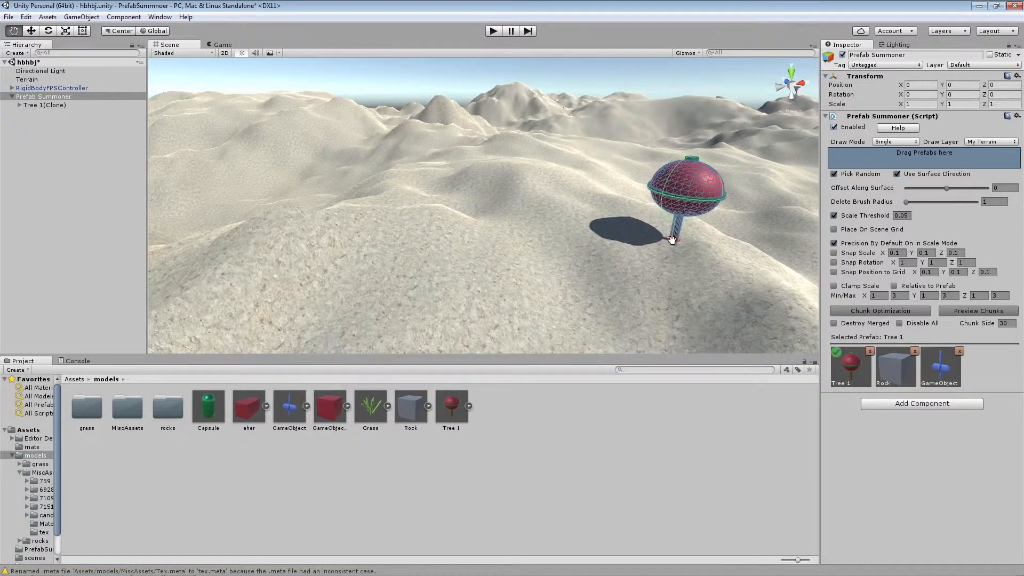
With Pick Random on, place and scale a Tree 1 copy and a Rock copy on the sandy slope
drag(418, 244, 456, 266)
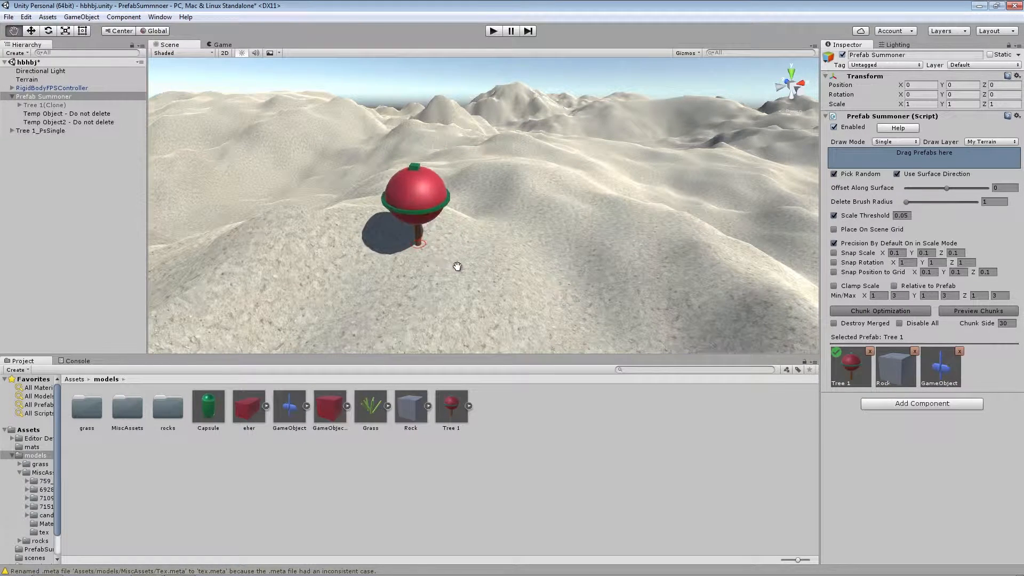
mouse_move(507, 244)
mouse_down()
mouse_move(579, 283)
mouse_move(782, 329)
mouse_up()
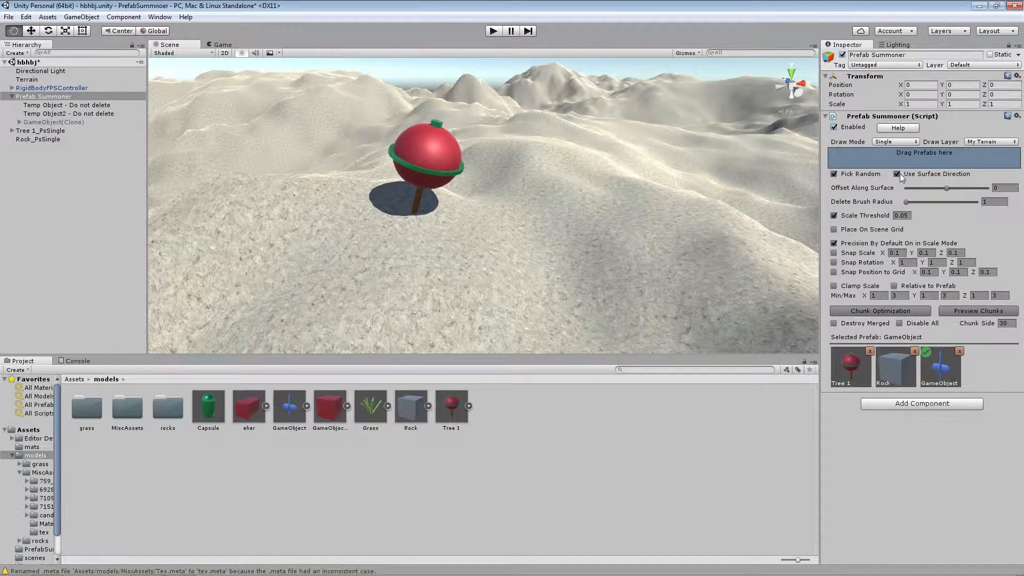
Toggle Use Surface Direction and place scaled copies near the tree to compare how they align with the slope
click(897, 174)
drag(334, 239, 406, 251)
mouse_move(373, 298)
mouse_down()
mouse_move(313, 325)
mouse_move(308, 308)
mouse_up()
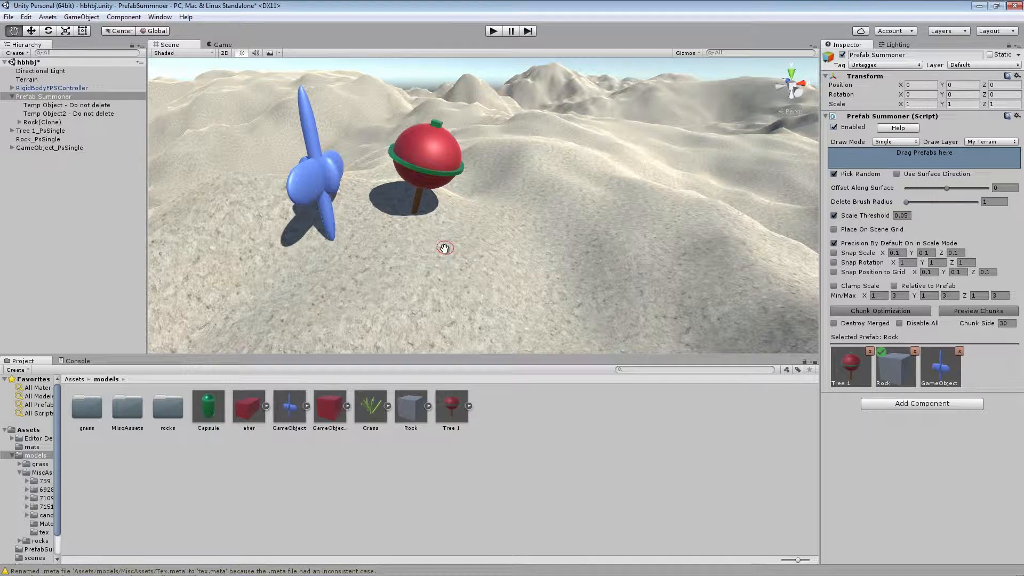
click(897, 175)
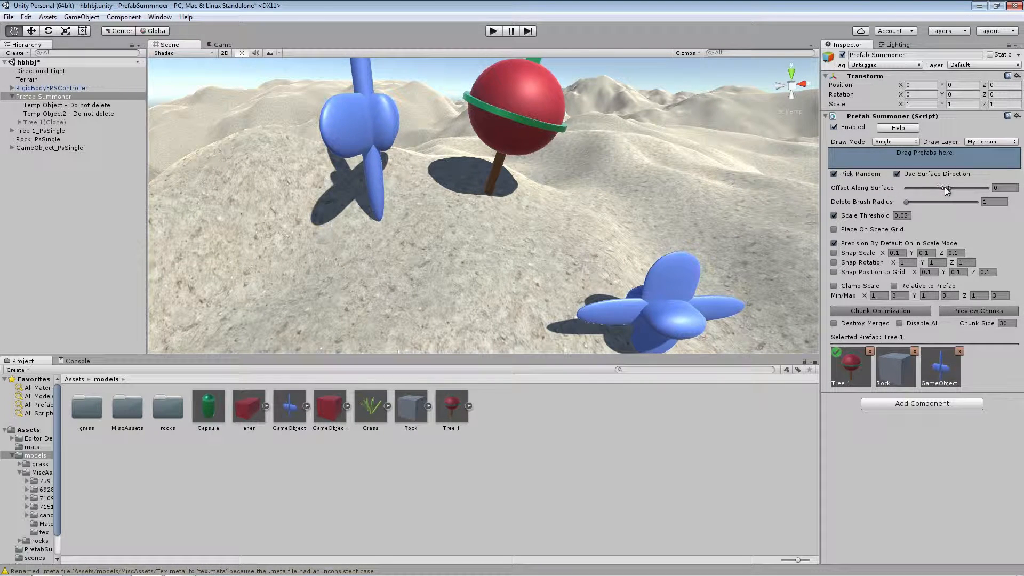
Set Offset Along Surface to 1.18 and place a small Tree 1 copy raised above the terrain
right_drag(657, 205, 541, 216)
key(s)
key(w)
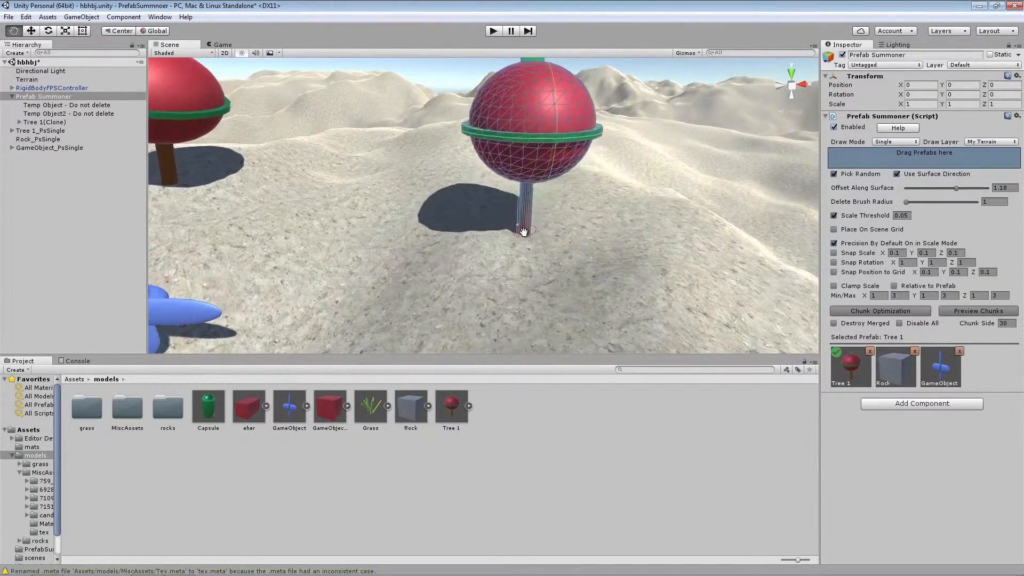
drag(518, 246, 539, 247)
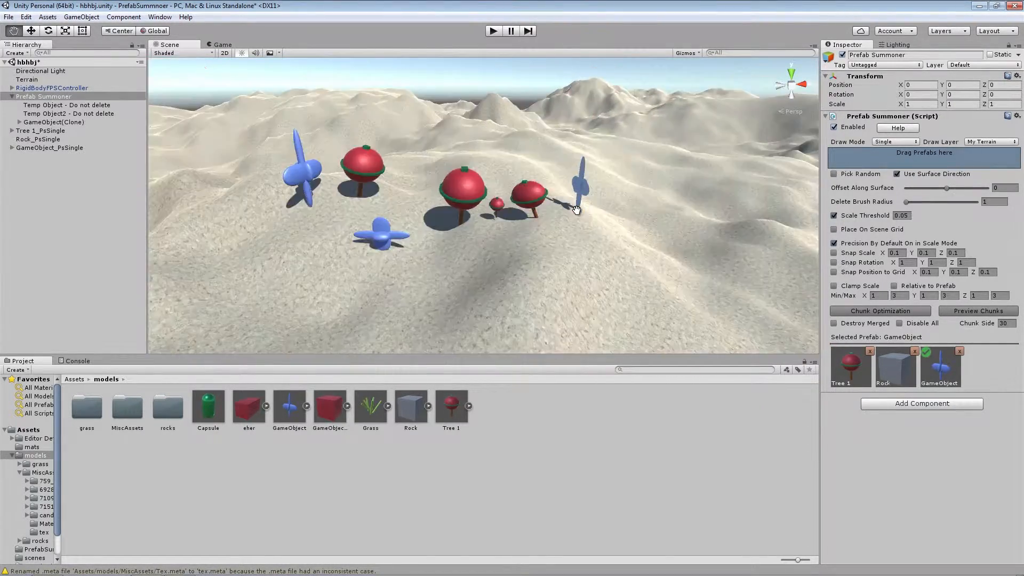
right_drag(576, 209, 524, 201)
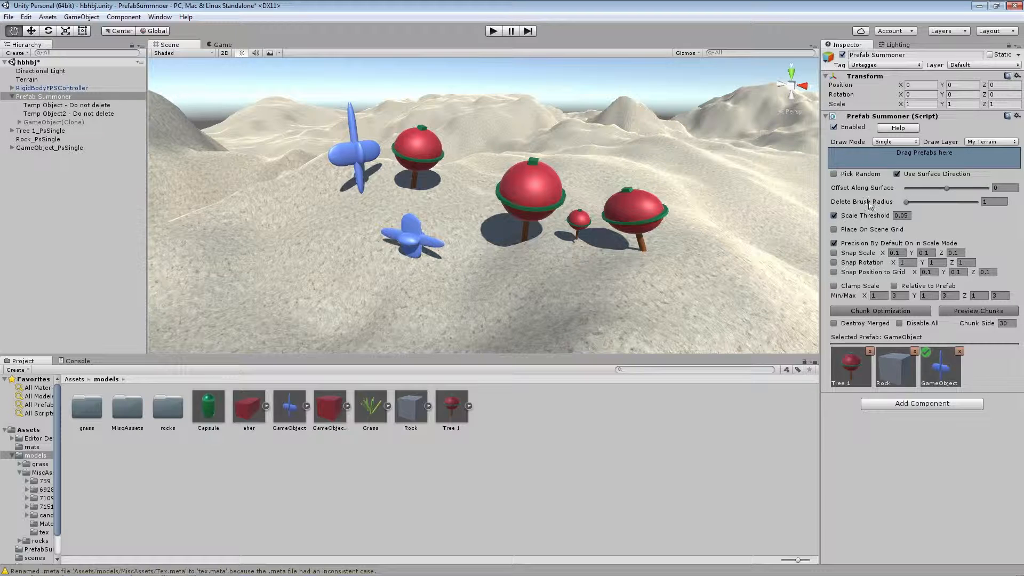
Set the Delete Brush Radius to 2.09 and erase the placed trees and GameObject copies from the terrain
mouse_move(908, 202)
mouse_down()
mouse_move(939, 207)
mouse_move(925, 203)
mouse_up()
mouse_move(645, 252)
mouse_down()
mouse_move(537, 235)
mouse_move(410, 255)
mouse_move(406, 184)
mouse_move(453, 221)
mouse_move(440, 232)
mouse_up()
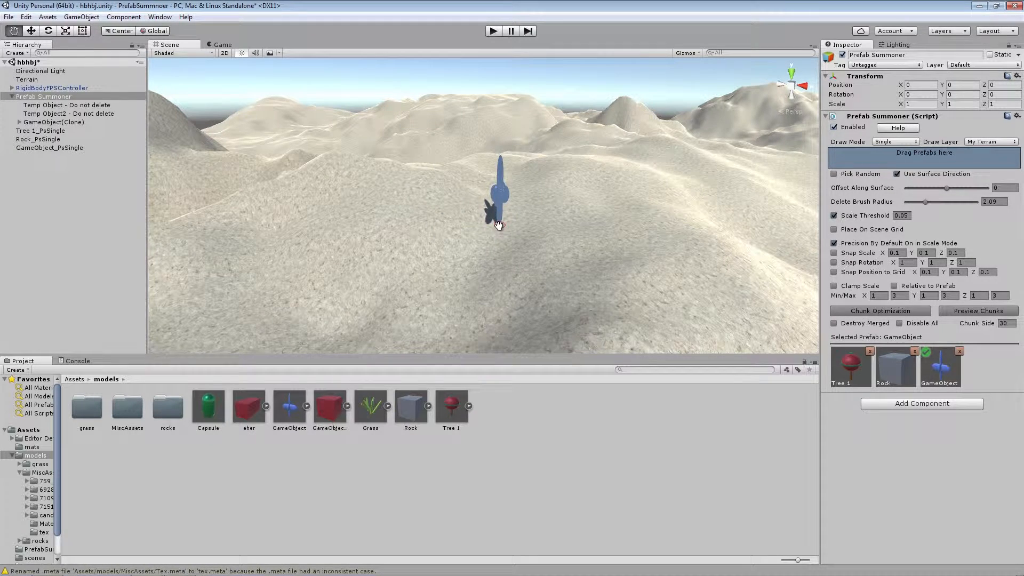
Place several rotated and scaled GameObject copies across the empty terrain
click(394, 218)
click(473, 213)
click(601, 235)
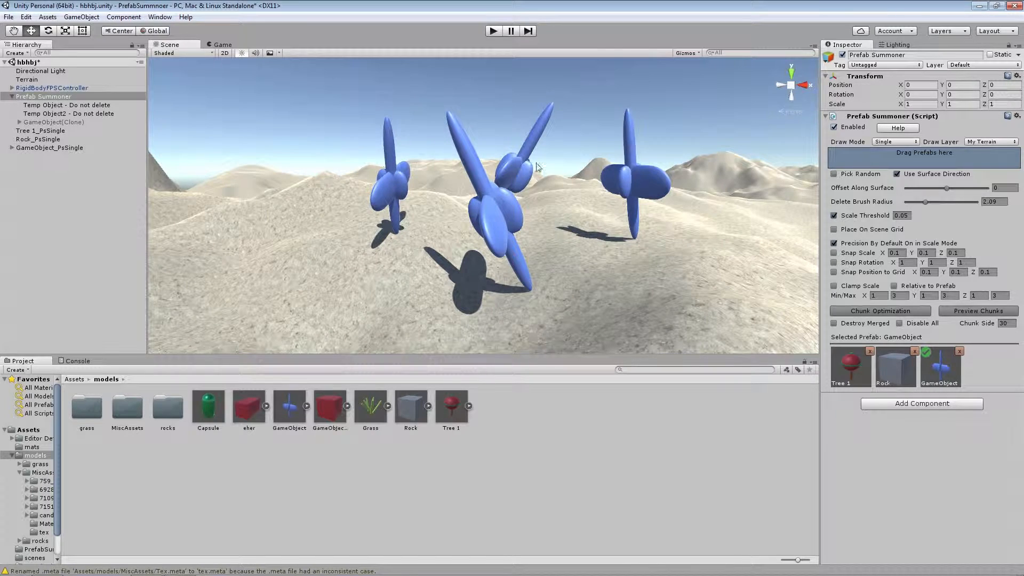
Delete the standing GameObject copies one by one by picking each object, and return to the placement view
click(628, 129)
click(537, 129)
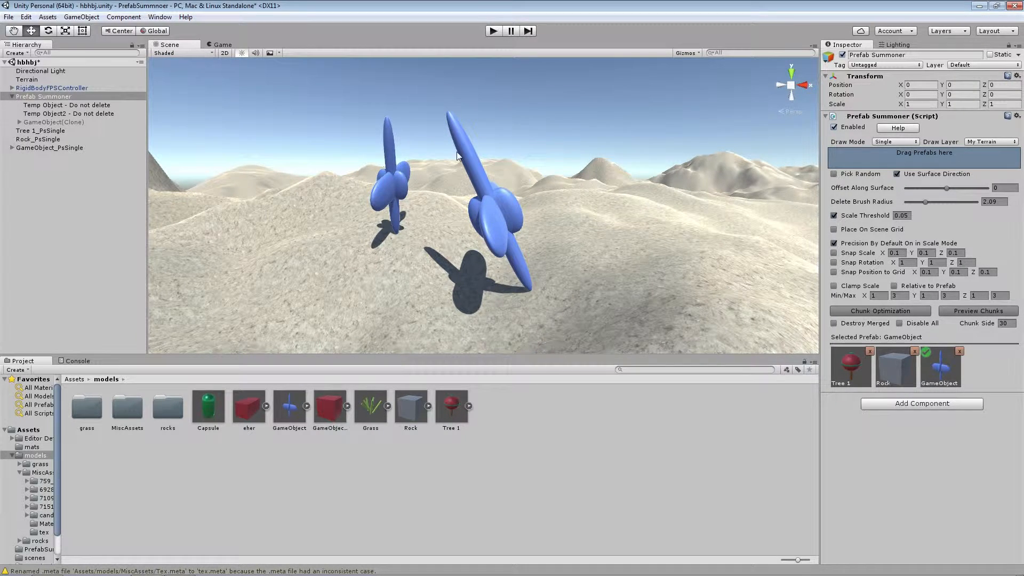
click(393, 173)
click(504, 228)
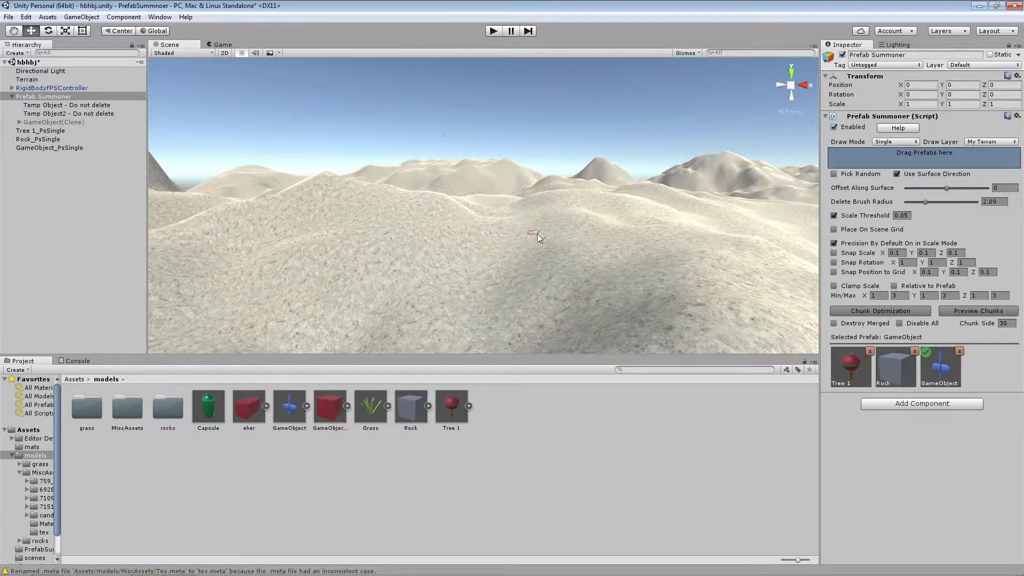
key(q)
right_drag(471, 190, 530, 230)
key(w)
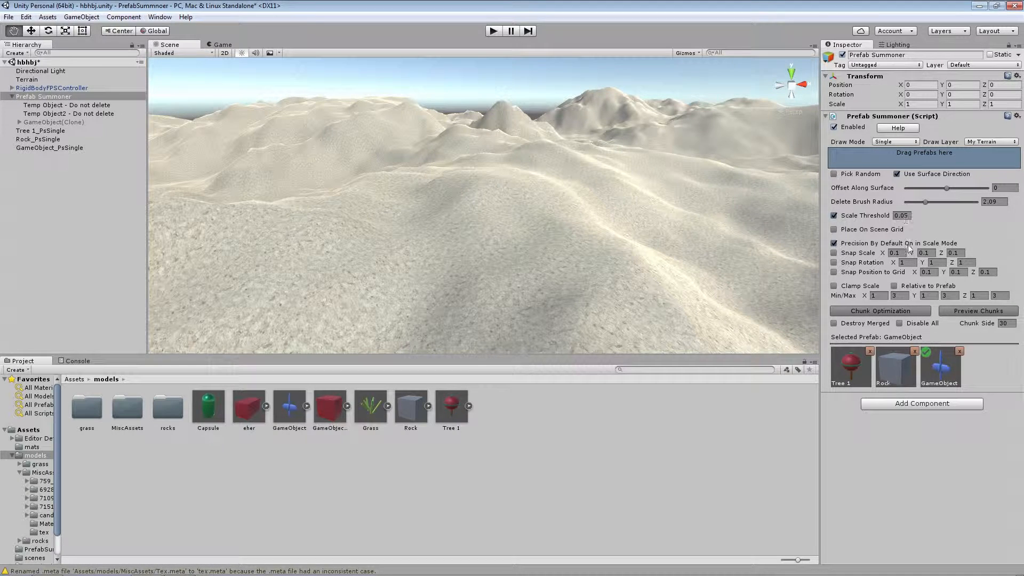
Choose Tree 1 and try placing it without scaling, first with Scale Threshold on and again with it turned off
click(850, 373)
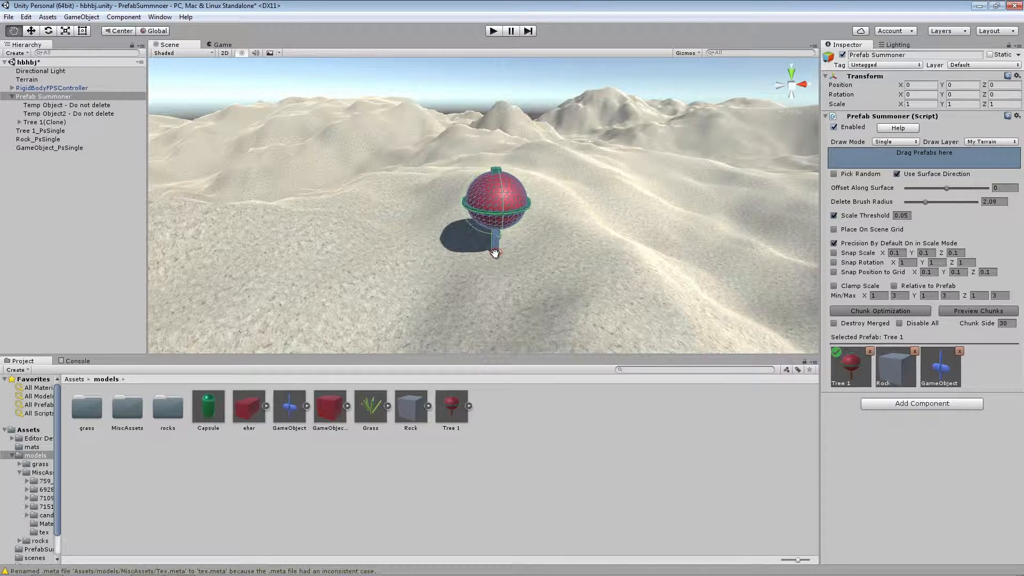
click(495, 252)
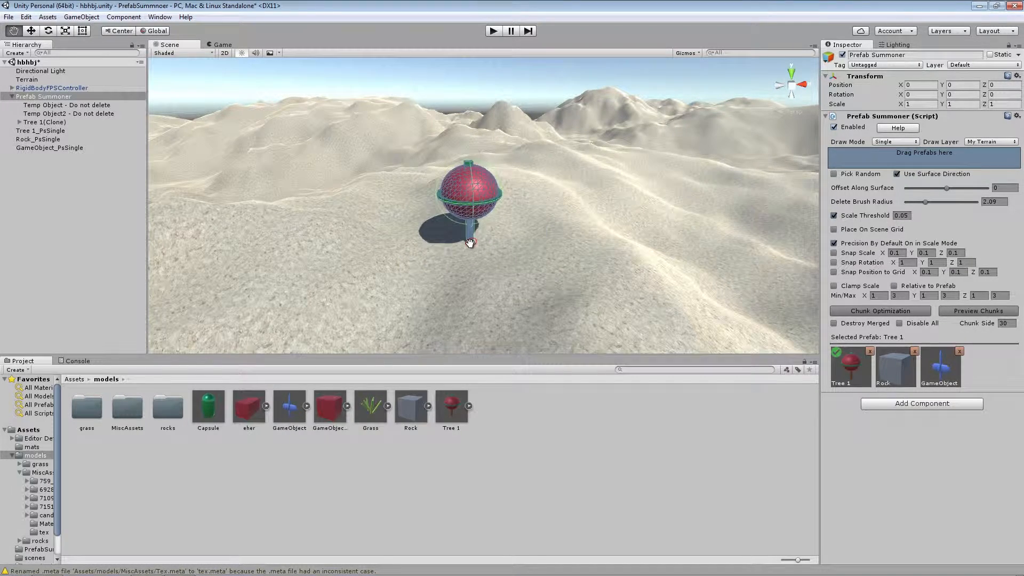
click(833, 215)
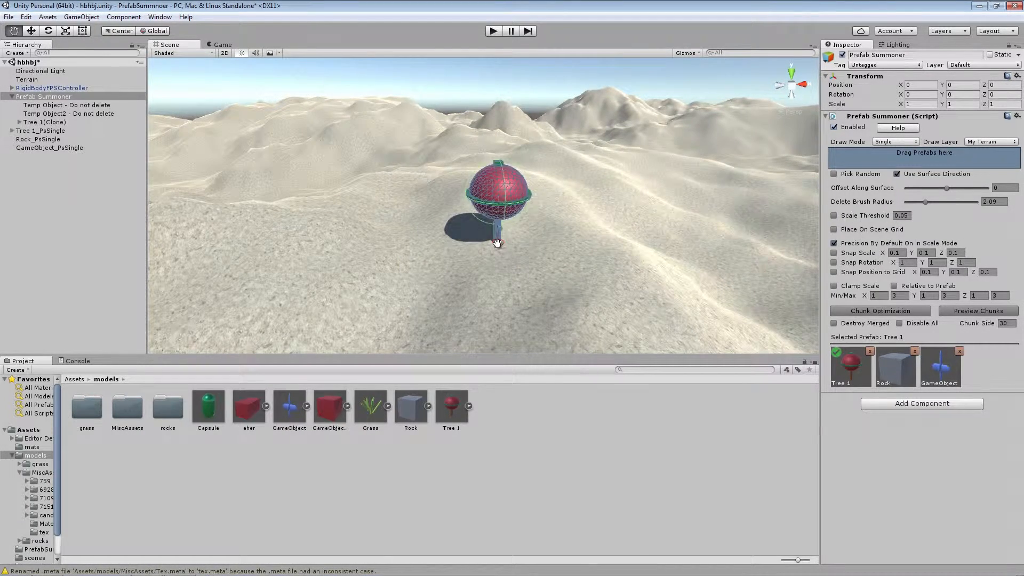
Expand Tree 1_PsSingle, examine the transform scale of its first Tree 1 copy, and collapse the group
click(11, 130)
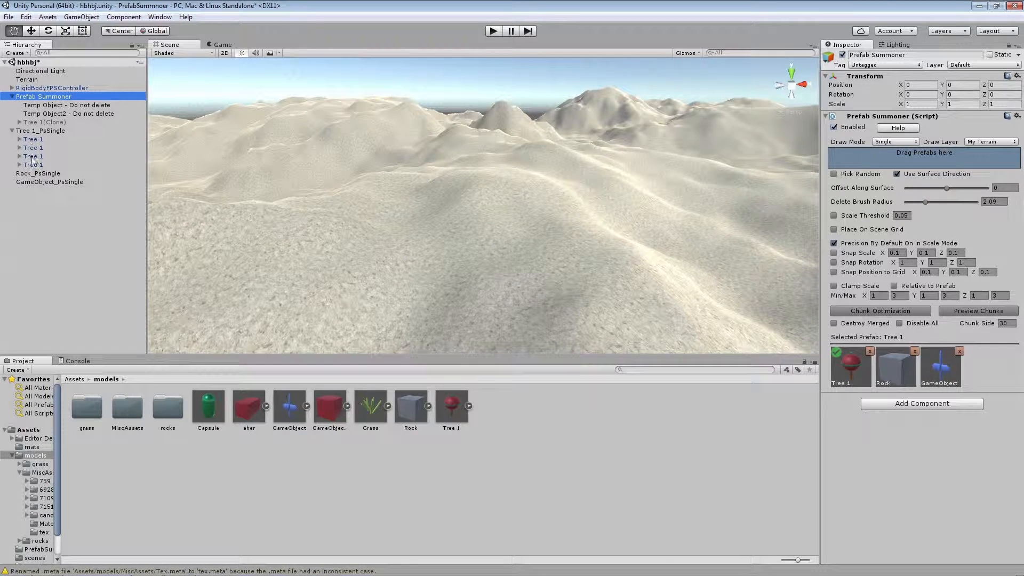
click(32, 139)
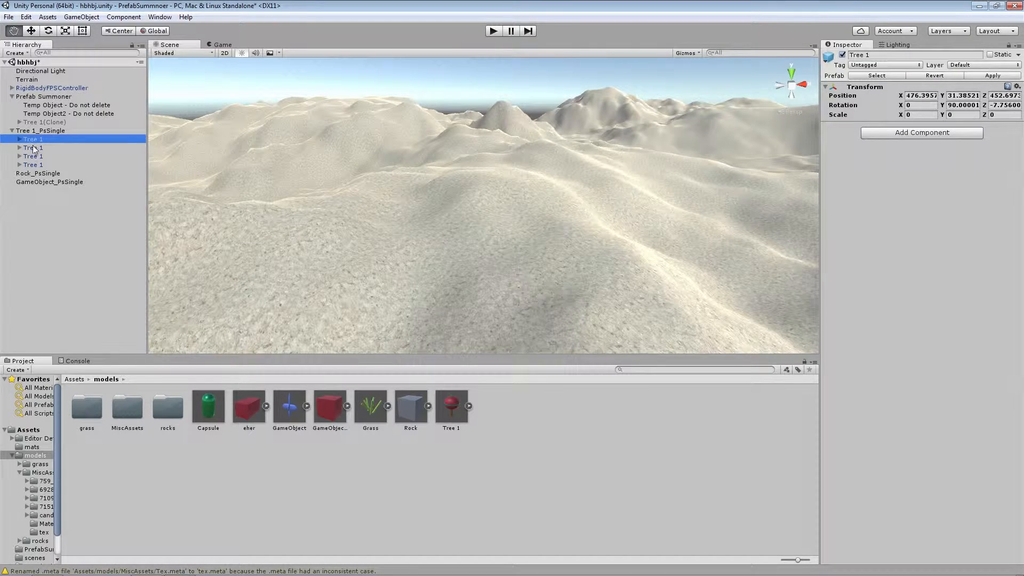
click(12, 131)
click(28, 131)
Reselect Prefab Summoner and turn on Scale Threshold and Place On Scene Grid
click(38, 97)
click(833, 215)
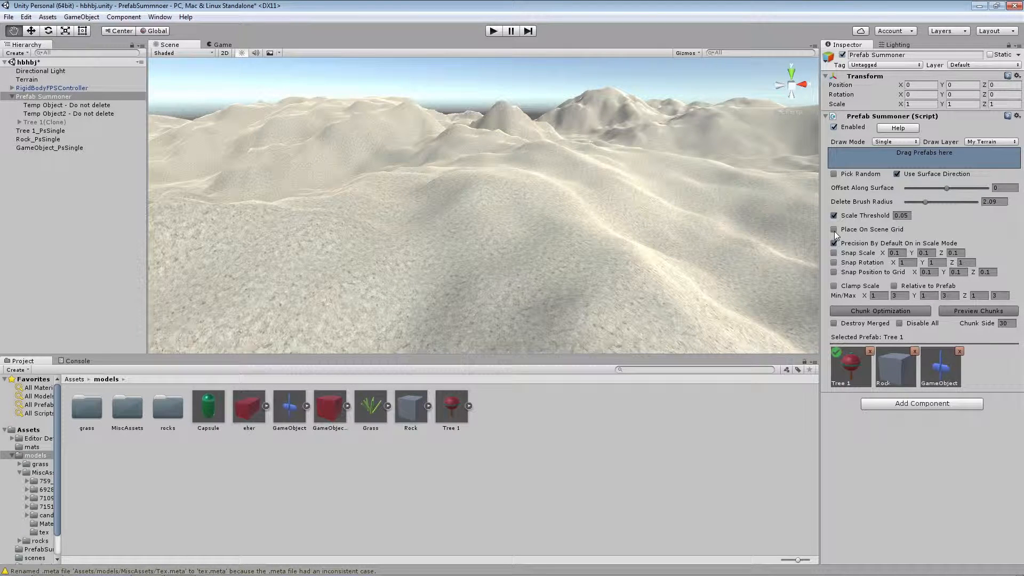
Deactivate the Terrain object, then reselect Prefab Summoner and collapse its child objects
click(33, 80)
click(842, 55)
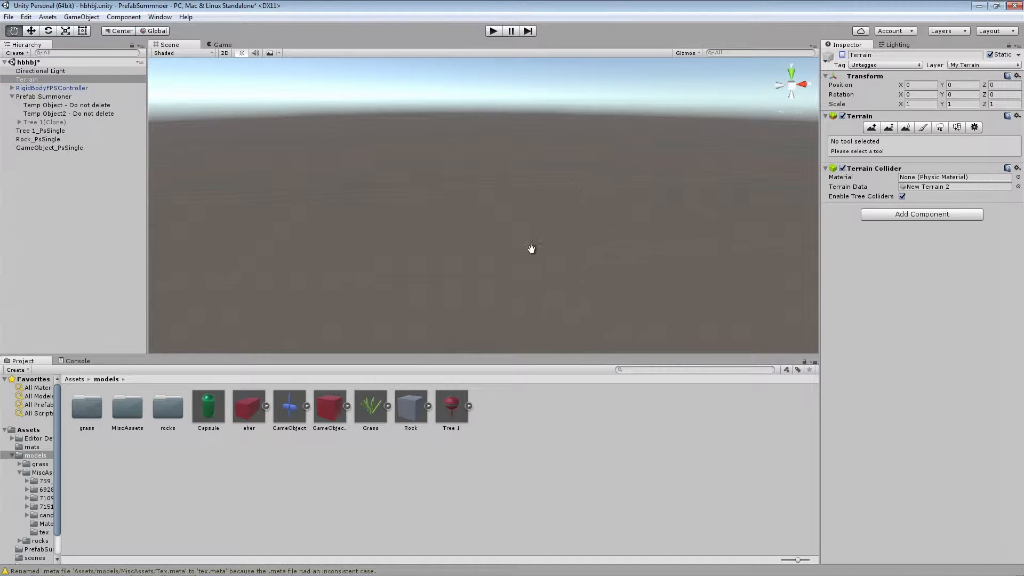
click(40, 96)
click(12, 96)
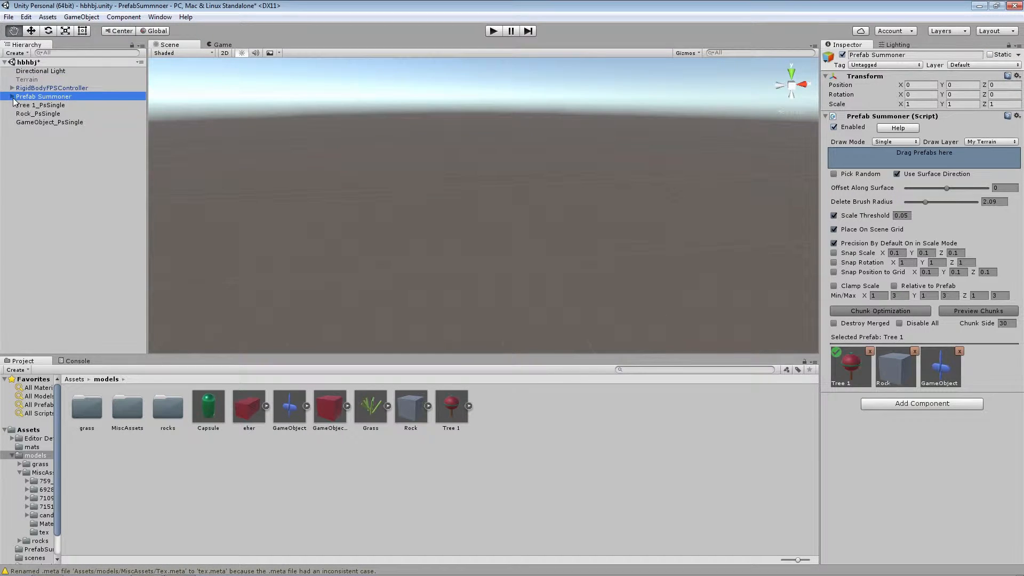
Place and scale two Tree 1 copies directly on the scene grid
right_drag(556, 269, 521, 288)
right_drag(619, 230, 601, 233)
drag(515, 203, 617, 221)
click(386, 225)
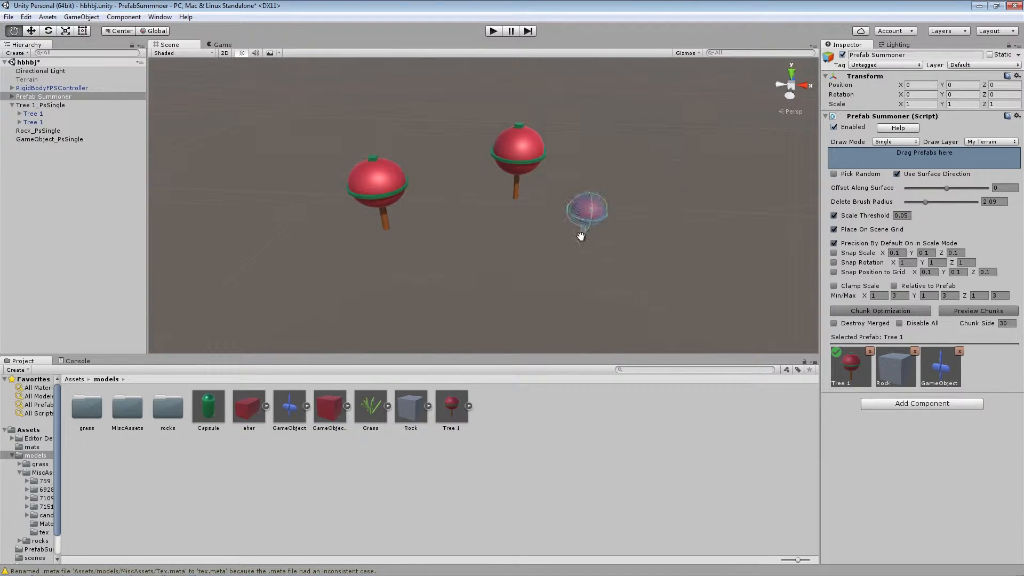
Add three more Tree 1 copies and a row of three GameObject copies on the scene grid
right_drag(583, 210, 544, 190)
drag(596, 225, 671, 316)
drag(547, 217, 563, 304)
drag(425, 252, 447, 278)
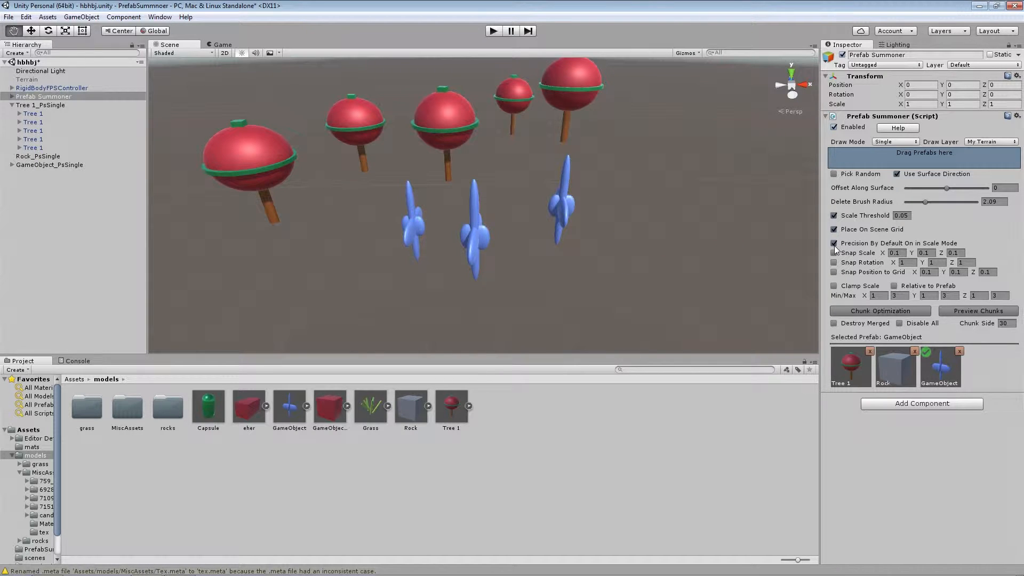
Turn off Precision By Default On in Scale Mode, and place and scale a GameObject copy beside the others
right_drag(590, 260, 499, 263)
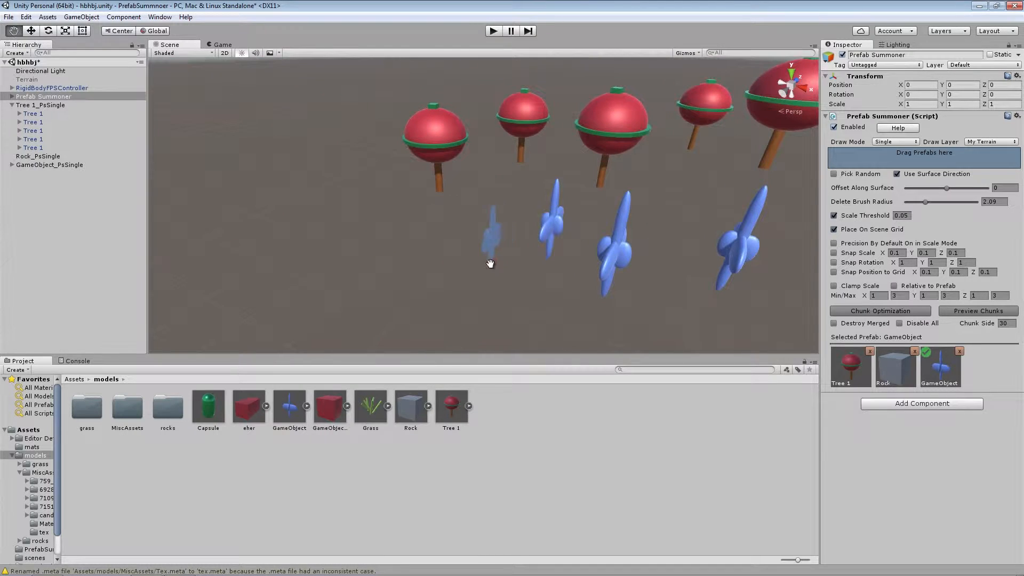
mouse_move(416, 262)
mouse_down()
mouse_move(440, 256)
mouse_move(475, 279)
mouse_move(446, 308)
mouse_move(397, 322)
mouse_move(334, 304)
mouse_move(320, 256)
mouse_move(446, 217)
mouse_move(512, 263)
mouse_move(497, 248)
mouse_up()
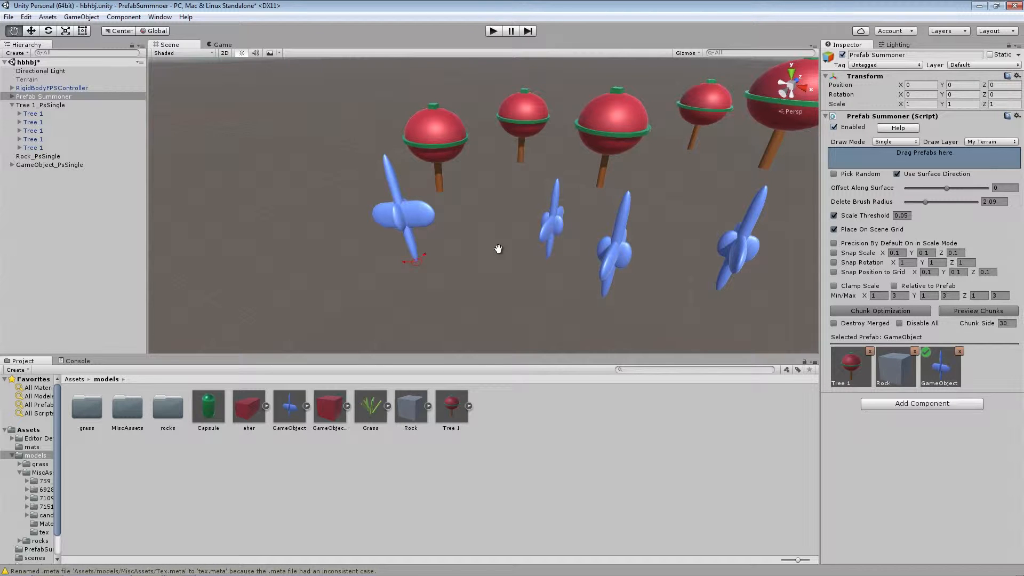
mouse_move(498, 245)
mouse_down()
mouse_move(499, 217)
mouse_move(486, 230)
mouse_move(494, 236)
mouse_move(495, 215)
mouse_move(501, 225)
mouse_move(493, 213)
mouse_move(494, 227)
mouse_move(491, 213)
mouse_move(489, 228)
mouse_move(480, 217)
mouse_move(494, 226)
mouse_move(442, 242)
mouse_move(617, 292)
mouse_move(459, 270)
mouse_move(632, 281)
mouse_move(338, 267)
mouse_move(618, 288)
mouse_move(363, 260)
mouse_up()
Turn Precision By Default On in Scale Mode back on, and place and scale a large GameObject copy
key(z)
mouse_move(530, 287)
mouse_down()
mouse_move(501, 250)
mouse_move(440, 318)
mouse_move(500, 150)
mouse_move(459, 250)
mouse_move(441, 192)
mouse_move(460, 259)
mouse_move(448, 226)
mouse_move(485, 297)
mouse_up()
key(z)
key(z)
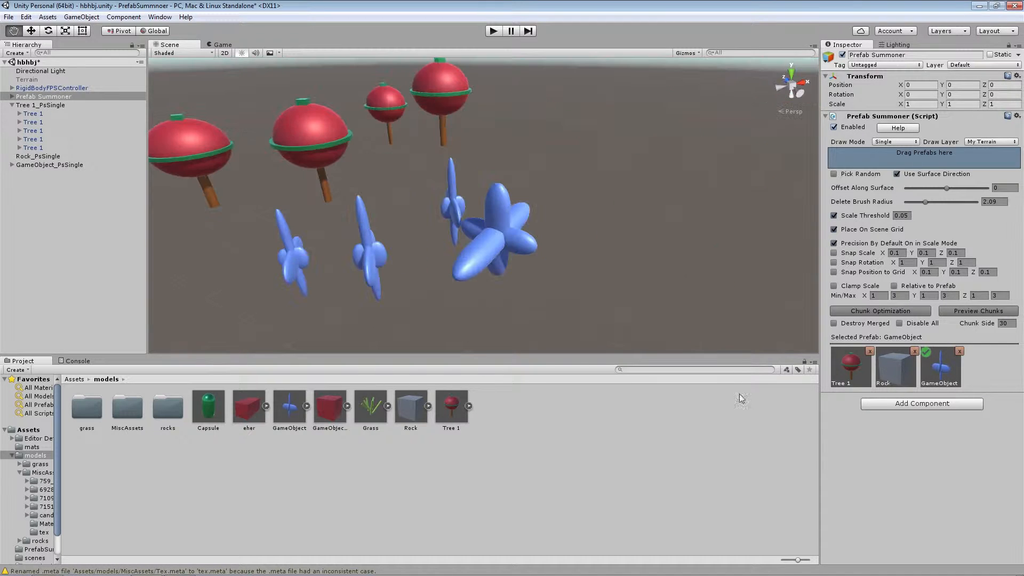
Turn on Snap Scale, set it to 1 on X, Y and Z, and place a GameObject copy with snapped scaling
click(834, 253)
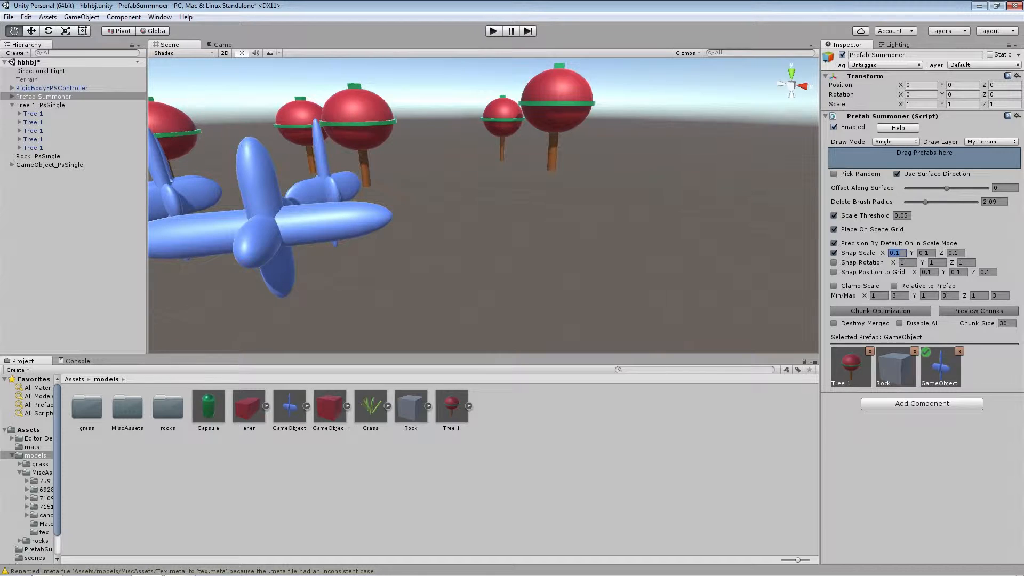
click(926, 254)
right_drag(552, 218, 567, 233)
drag(567, 226, 621, 222)
drag(565, 265, 608, 213)
Set Snap Scale to 0.5 on X, Y and Z, and place a smaller GameObject copy on the grid
click(897, 255)
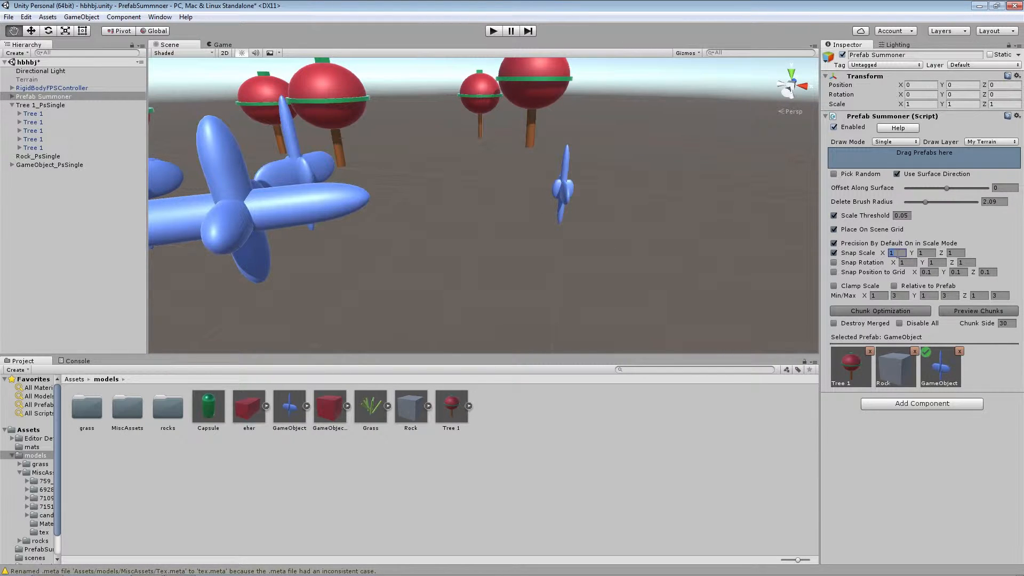
click(920, 254)
text(.5)
click(951, 254)
text(.5)
drag(493, 251, 495, 289)
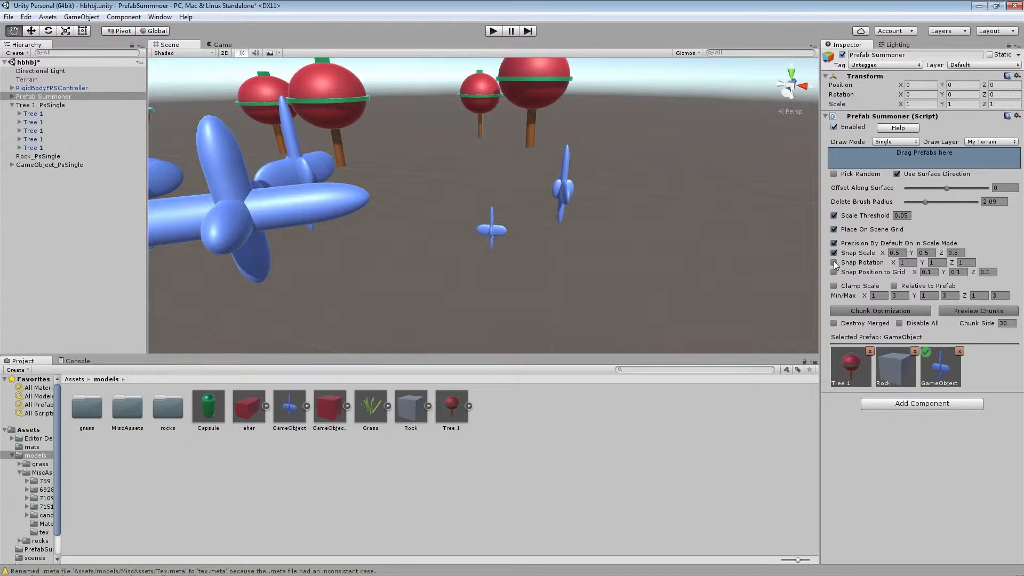
Turn on Snap Rotation with 30 on X, Y and Z, and place a GameObject copy rotated in those increments
click(834, 263)
click(937, 264)
text(30)
right_drag(621, 192, 650, 218)
drag(517, 262, 565, 221)
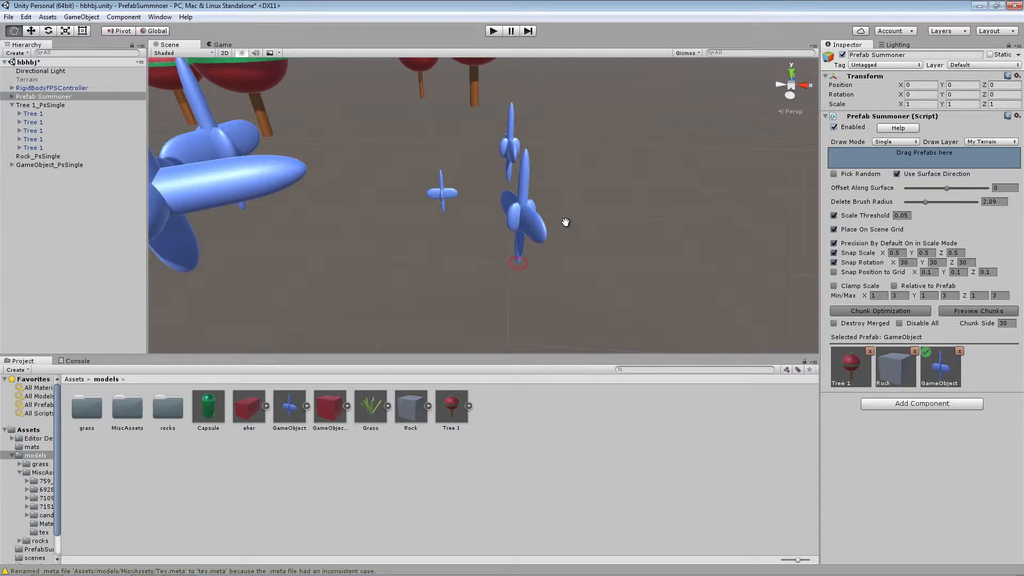
drag(554, 218, 856, 252)
Turn on Snap Position to Grid and set its spacing to 10 on X, Y and Z
click(833, 272)
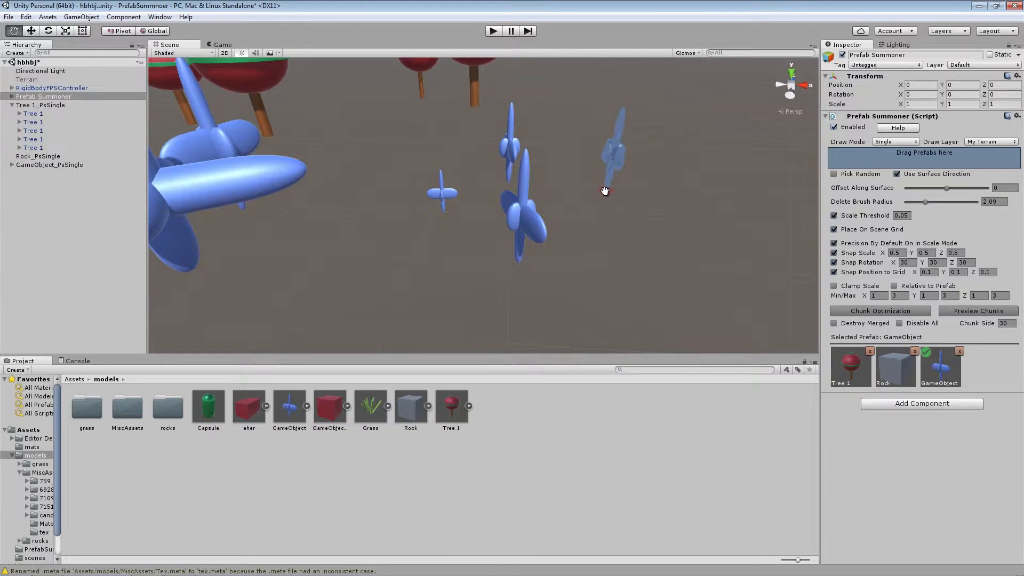
right_drag(606, 192, 608, 187)
click(928, 272)
click(955, 273)
text(10)
click(987, 272)
text(10)
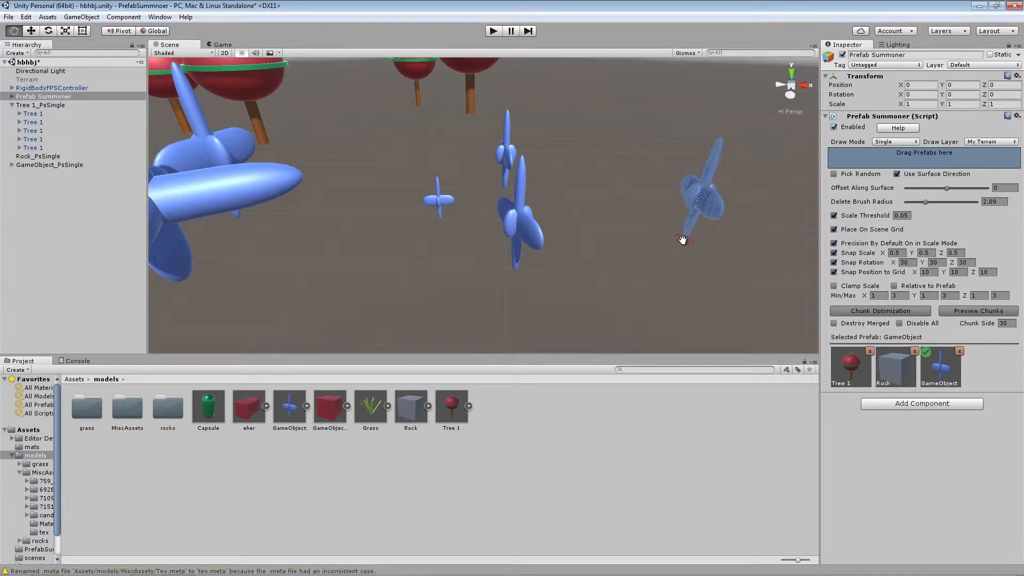
Place a GameObject copy on the 10-unit grid to the side of the others, with scale and rotation snapping
right_drag(613, 234, 578, 237)
key(d)
click(573, 232)
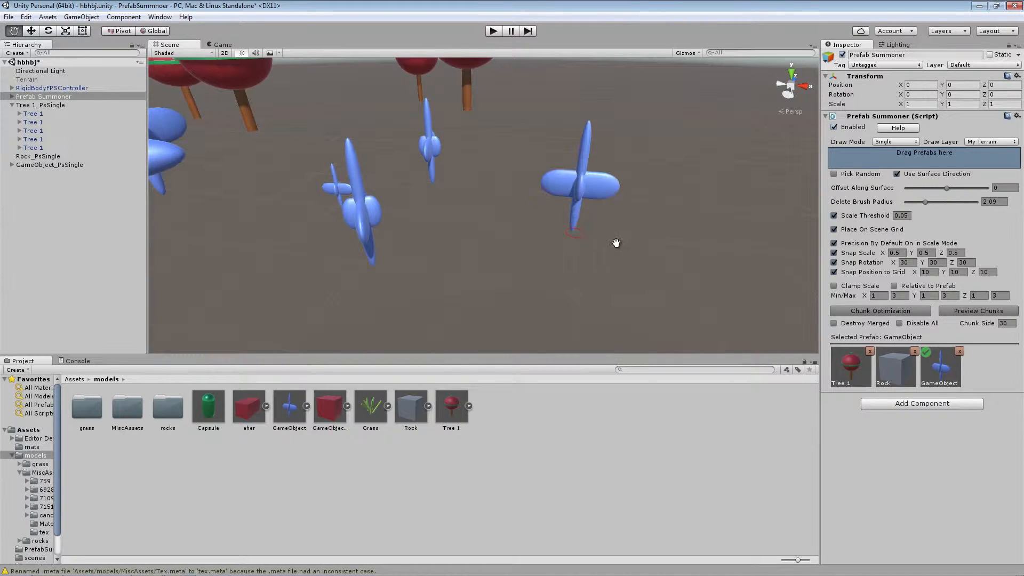
Place several more GameObject copies of varied scale and rotation on the 10-unit grid around the existing ones
click(579, 288)
drag(669, 242, 737, 279)
drag(705, 310, 713, 334)
drag(465, 277, 505, 297)
drag(395, 207, 469, 255)
drag(497, 197, 504, 226)
right_drag(610, 217, 715, 267)
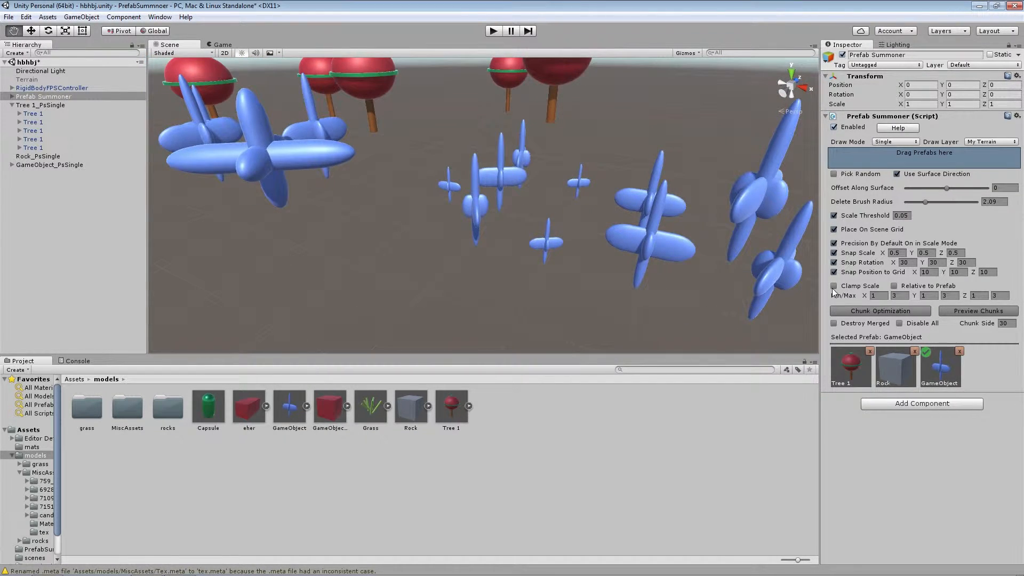
Turn on Clamp Scale with a minimum of 1 and maximum of 3 per axis, and place a GameObject copy scaled up to the maximum
right_drag(550, 232, 612, 231)
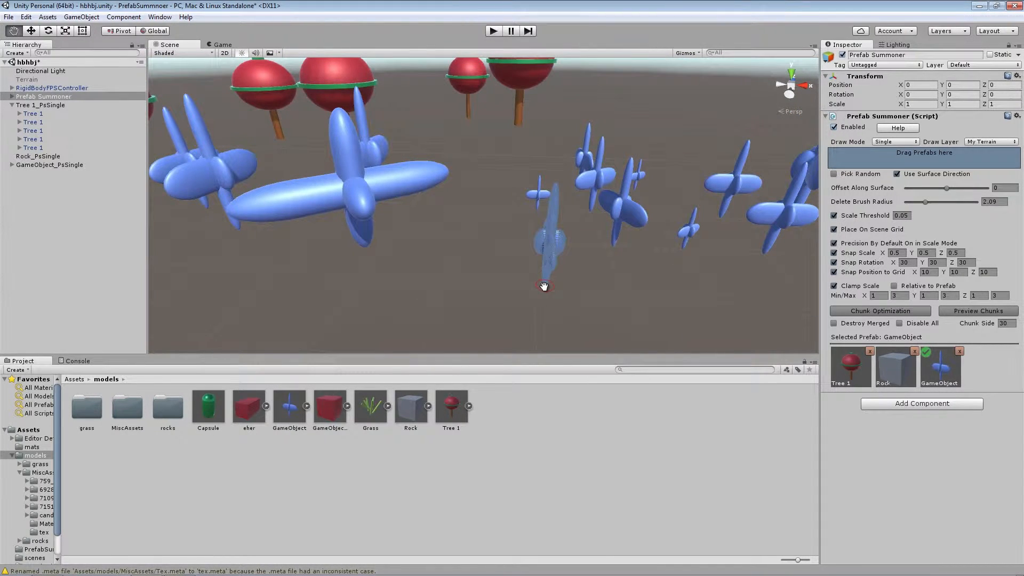
click(545, 287)
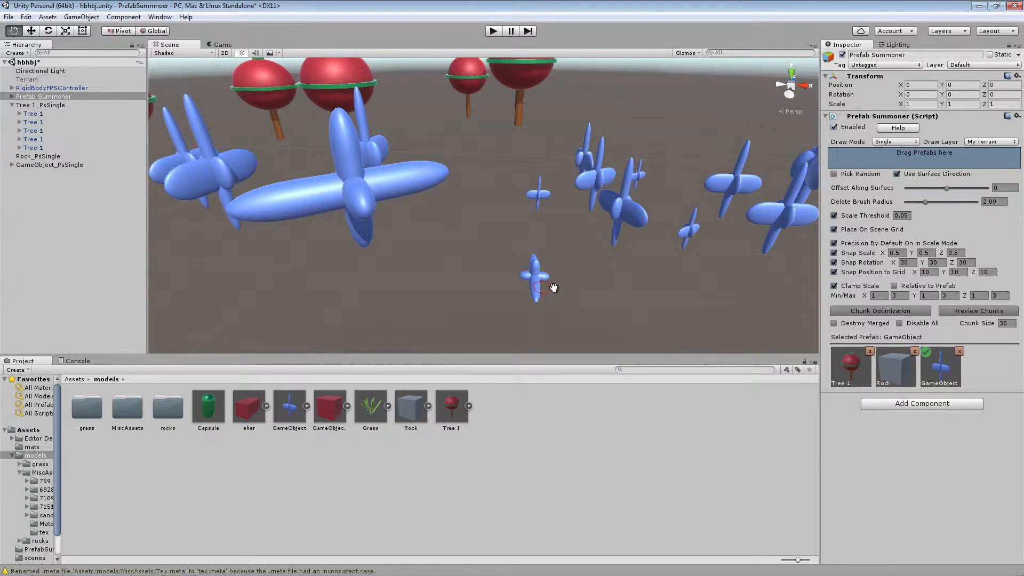
drag(554, 288, 630, 255)
drag(694, 239, 594, 189)
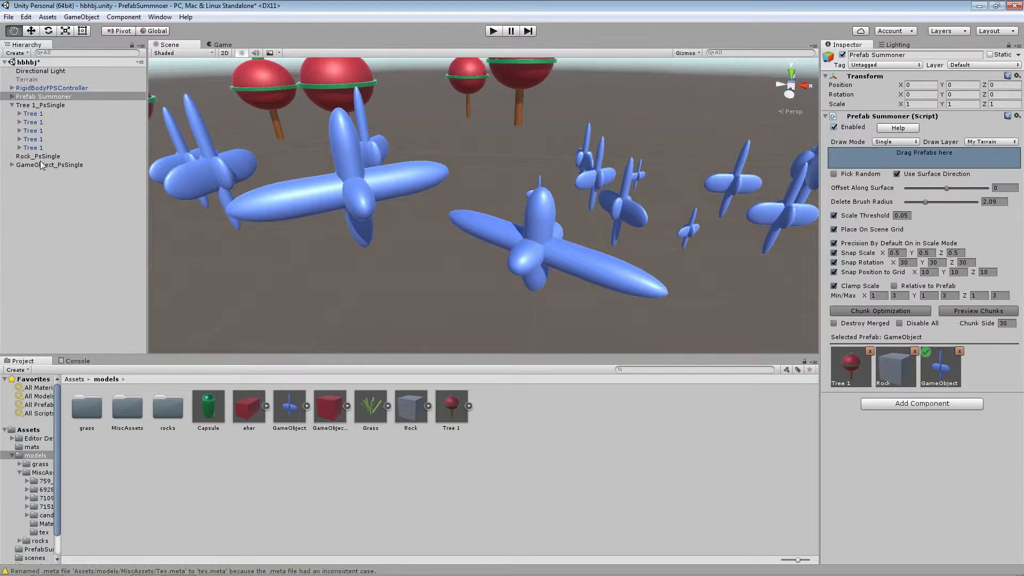
Compare the clamped copy's scale with the GameObject prefab's own scale, and return to the Prefab Summoner settings
click(43, 164)
key(w)
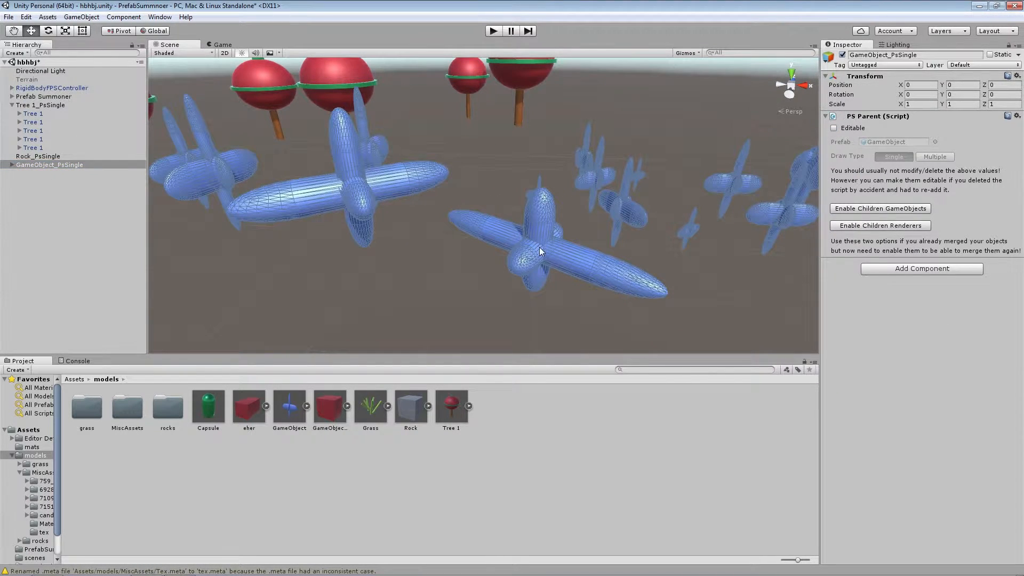
click(540, 251)
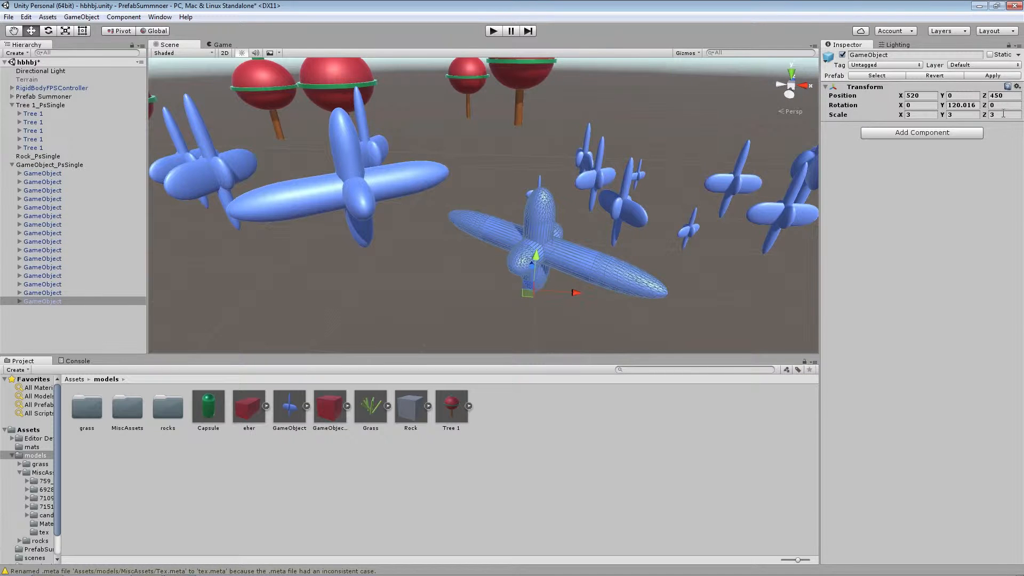
click(295, 408)
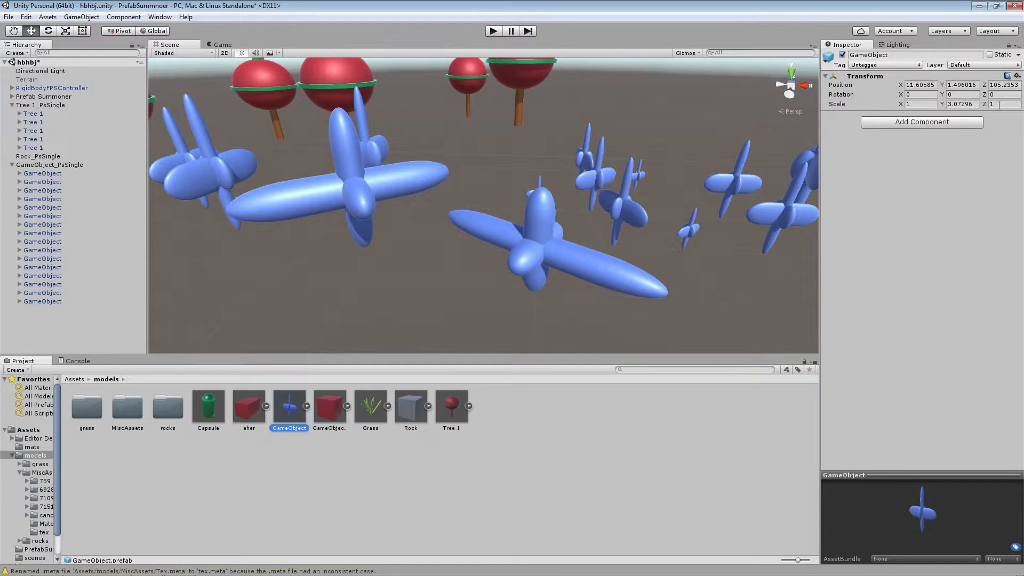
click(50, 98)
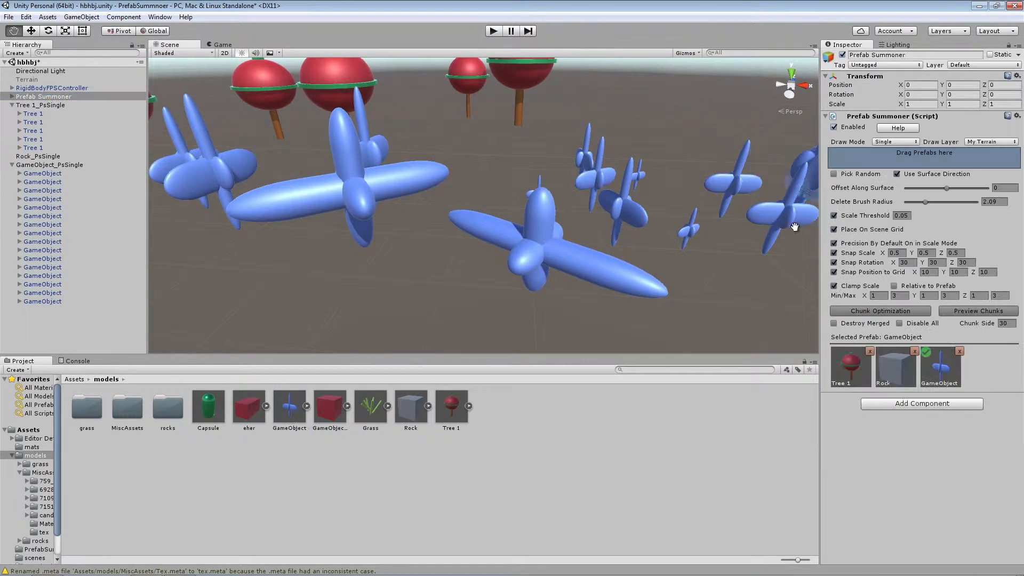
Turn on Relative to Prefab and place a GameObject copy in the foreground, scaled up to the clamp limit
mouse_move(553, 247)
right_down()
mouse_move(621, 237)
mouse_move(521, 254)
mouse_move(517, 265)
right_up()
click(523, 263)
mouse_move(524, 263)
mouse_down()
mouse_move(622, 260)
mouse_move(573, 317)
mouse_move(486, 277)
mouse_move(541, 244)
mouse_move(592, 265)
mouse_up()
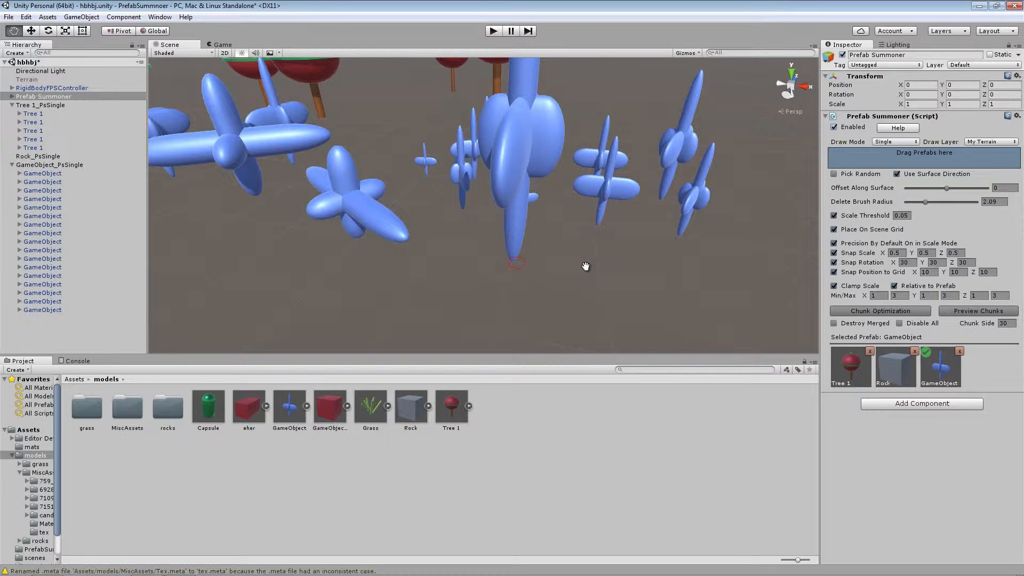
Examine the transform scale of the largest new copy, and reselect the Prefab Summoner
click(321, 138)
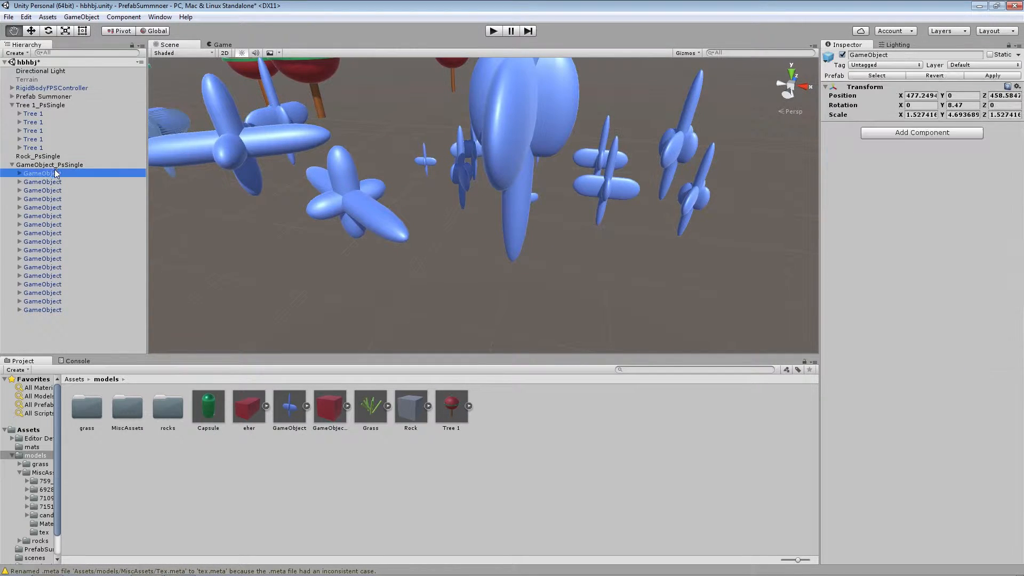
click(510, 213)
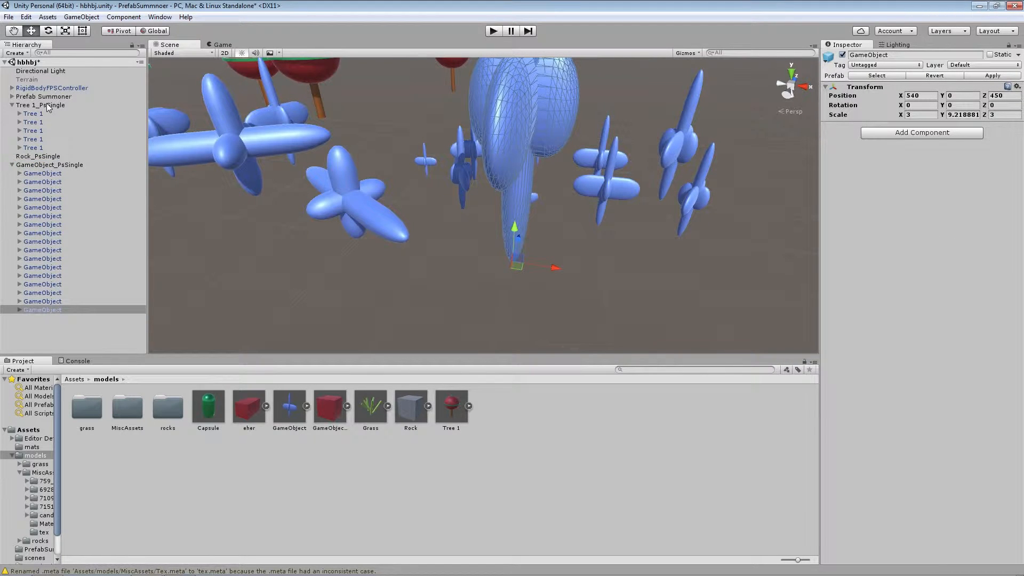
click(13, 165)
double_click(44, 97)
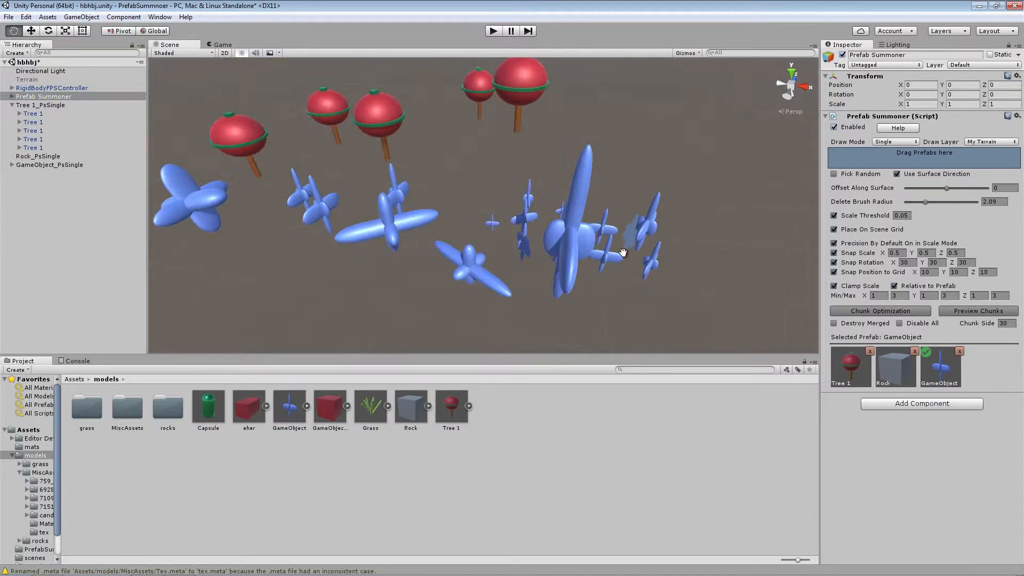
Preview the chunks with Chunk Side 30, and run Chunk Optimization with Disable All turned on
click(978, 312)
click(987, 313)
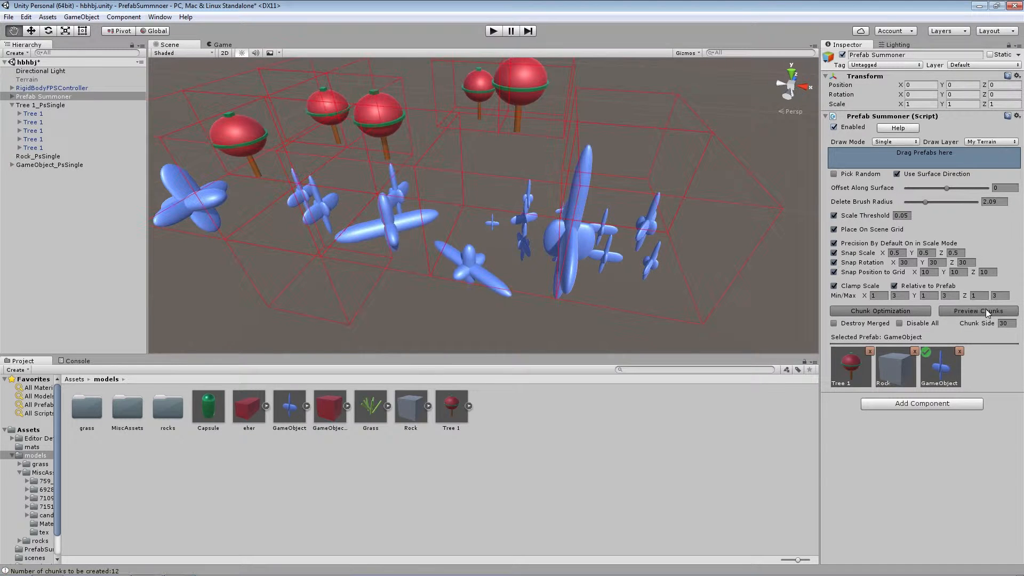
right_drag(653, 242, 453, 185)
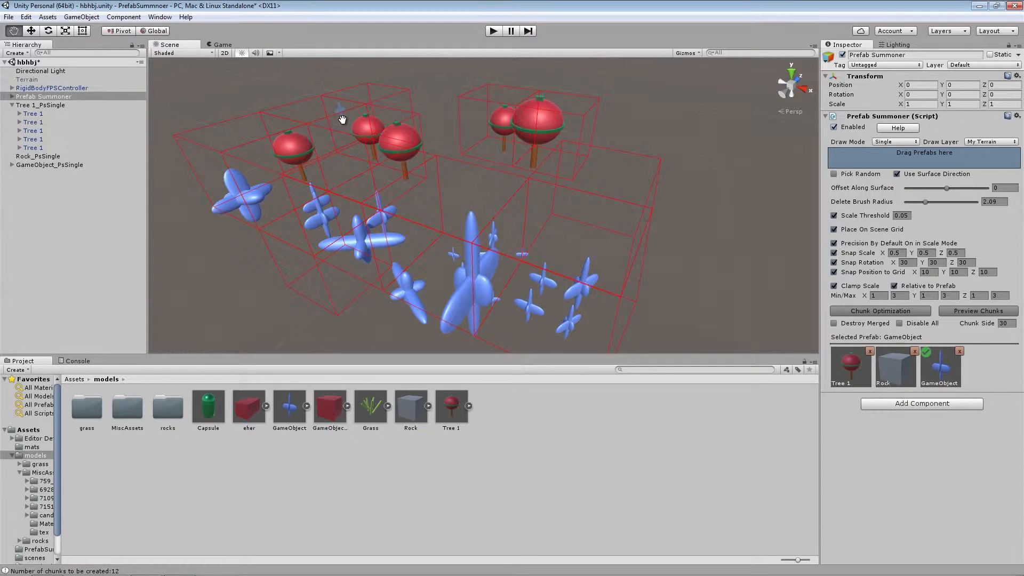
click(899, 323)
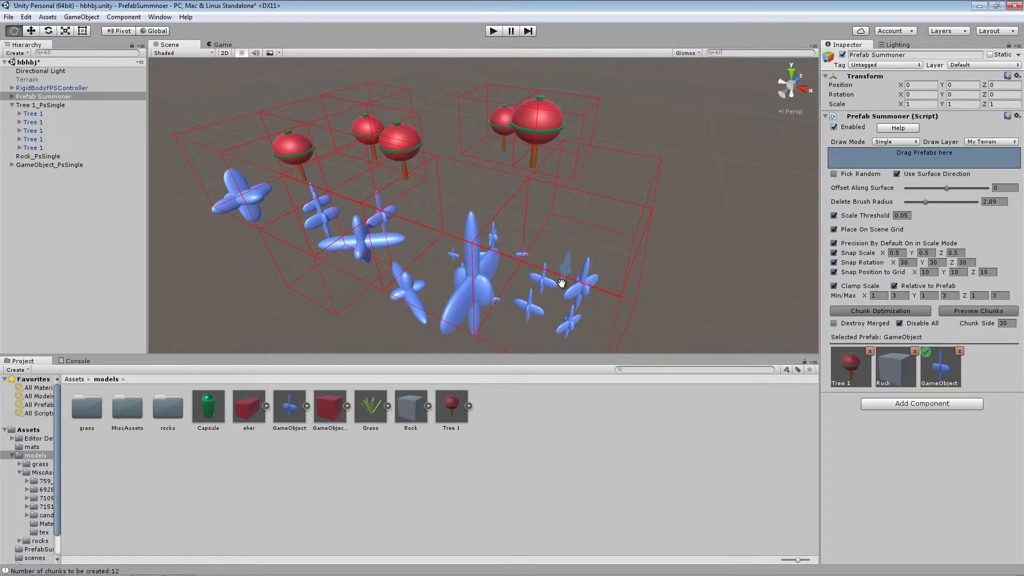
click(903, 311)
Examine the original Tree 1 copies under Tree 1_PsSingle to check their active state after merging
click(31, 113)
click(36, 131)
click(37, 139)
click(38, 149)
click(35, 131)
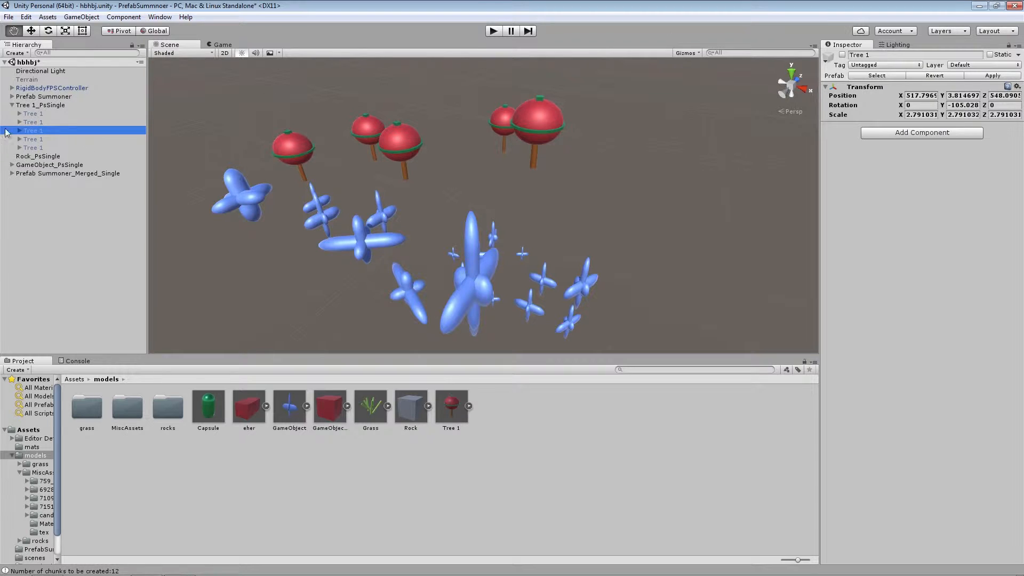
click(12, 105)
Look through the merged chunk objects under Prefab Summoner_Merged_Single to see which models each one contains
click(25, 133)
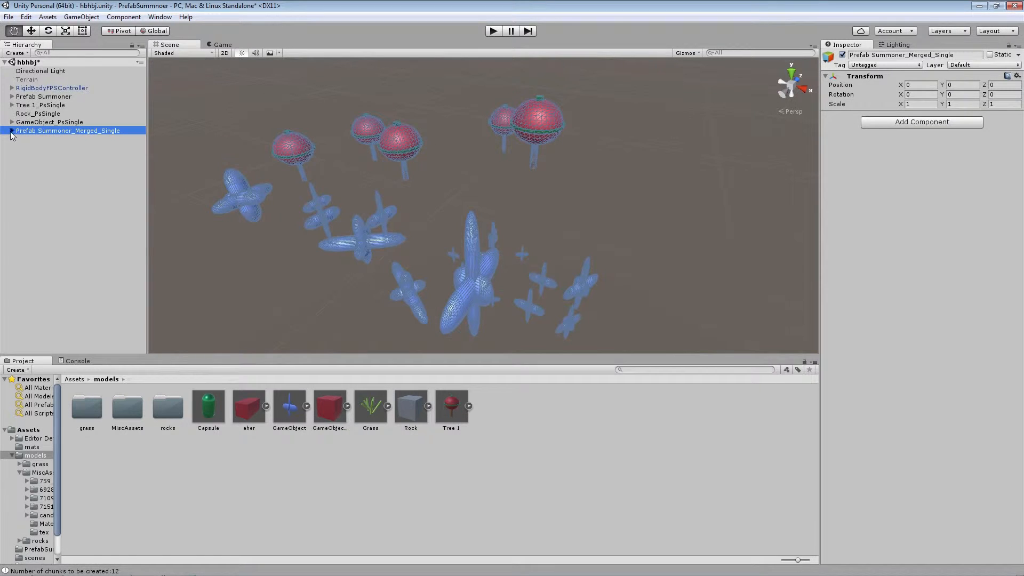
click(12, 130)
click(51, 140)
click(52, 149)
click(53, 163)
click(54, 173)
click(55, 187)
click(59, 198)
click(63, 208)
click(64, 225)
click(67, 233)
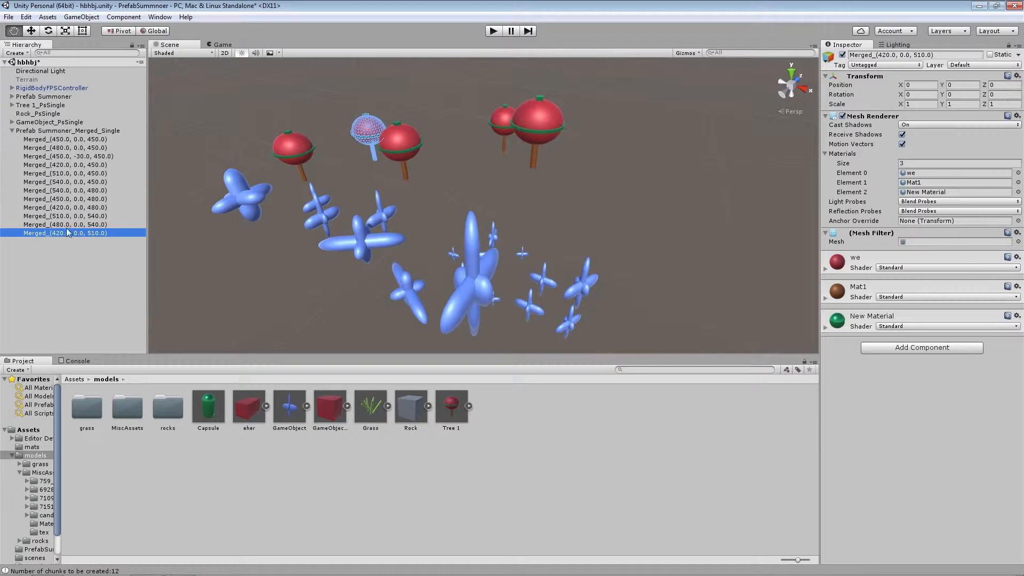
click(70, 148)
click(75, 165)
click(76, 182)
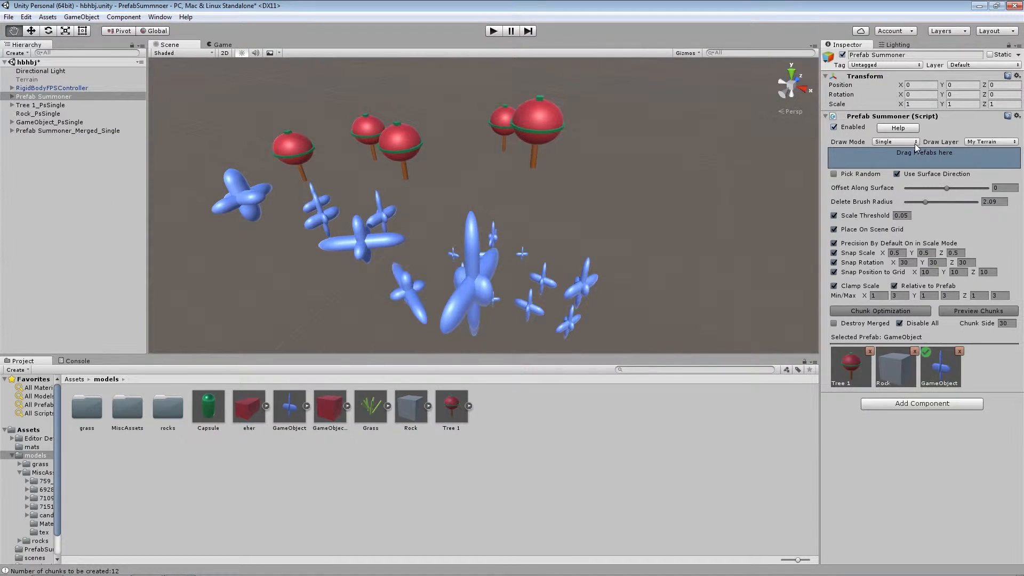
Open the summoner's Settings mode and set Scaling Sensitivity to 6.8, Rotation Sensitivity to 5.7 and Move Sensitivity to 8.1
click(915, 143)
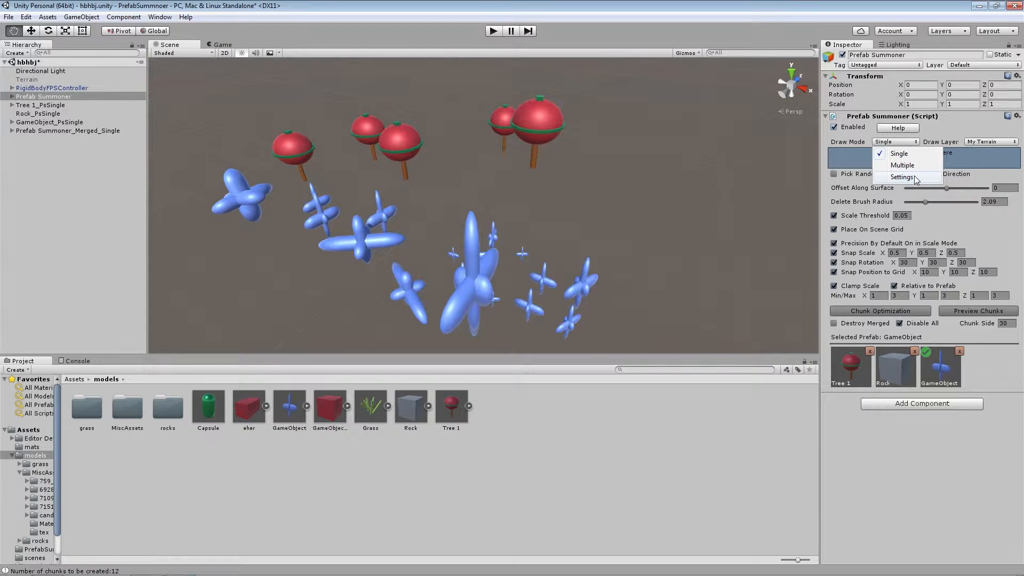
click(902, 177)
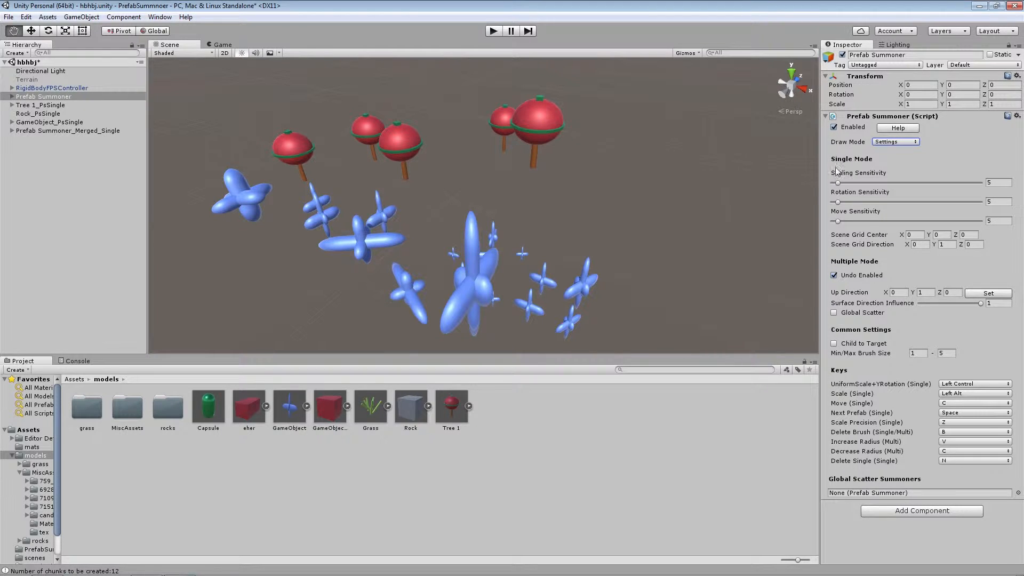
mouse_move(840, 183)
mouse_down()
mouse_move(981, 184)
mouse_move(841, 185)
mouse_up()
drag(837, 202, 839, 203)
drag(838, 221, 842, 222)
Set the Scene Grid Direction to X 0, Y 0, Z -1
right_drag(553, 230, 623, 204)
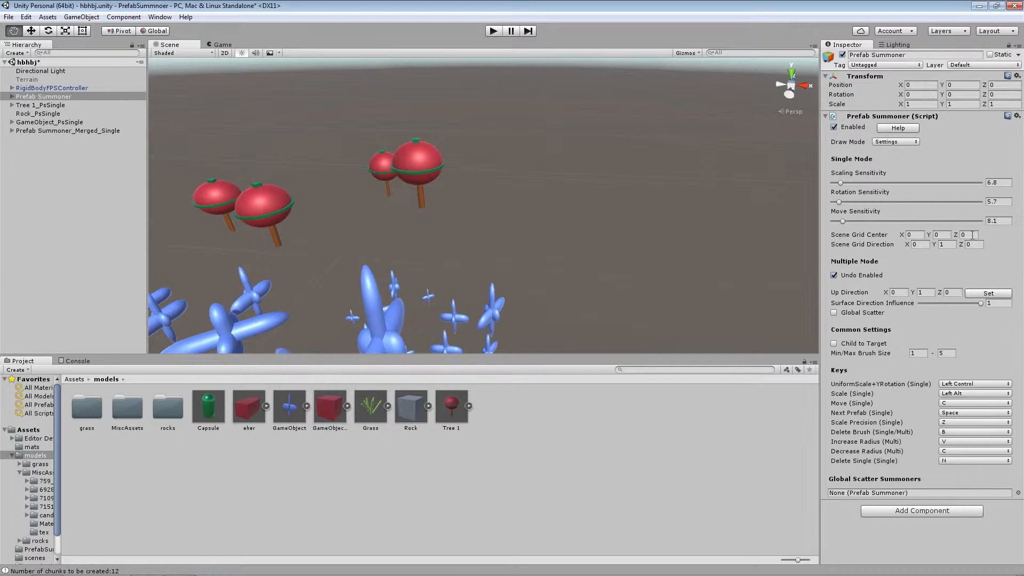
click(949, 245)
click(968, 245)
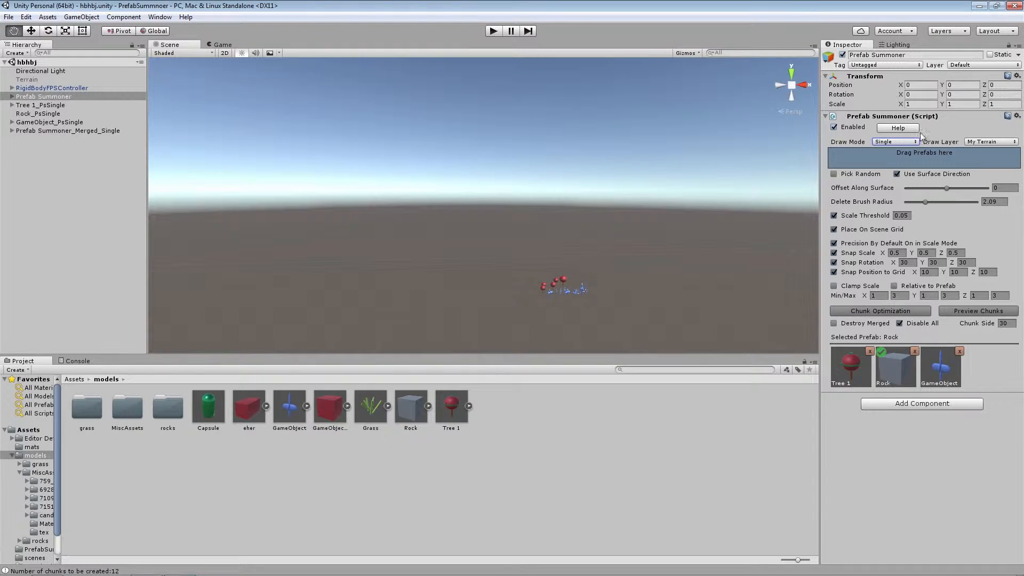
click(906, 141)
click(908, 162)
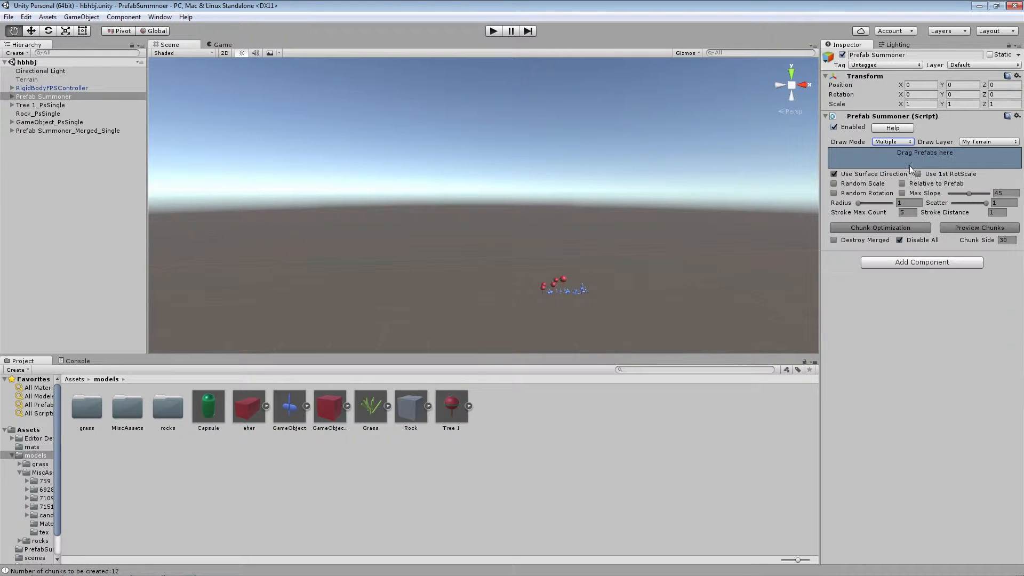
click(900, 143)
click(902, 180)
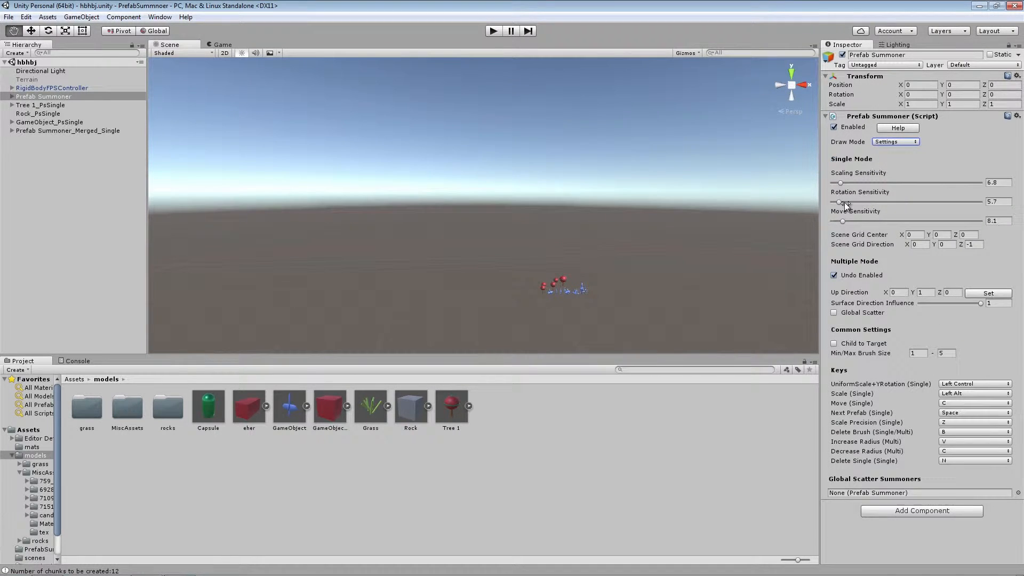
Raise the Scaling Sensitivity slightly and return Draw Mode to Single
drag(840, 184, 843, 183)
click(890, 141)
click(897, 154)
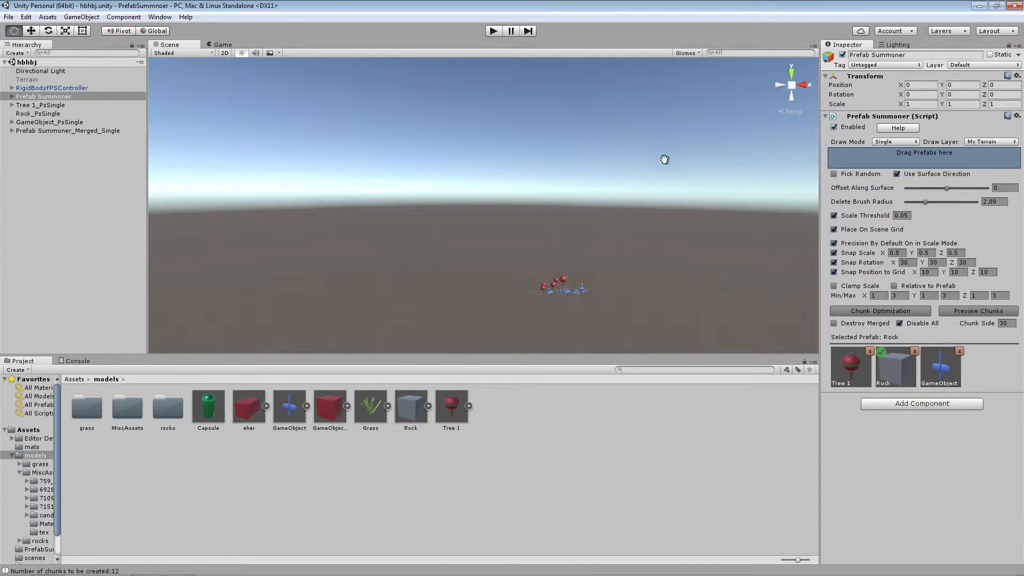
Switch the Scene view to 2D and turn off Snap Position to Grid
click(226, 52)
scroll(488, 195, up, 2)
scroll(489, 196, up, 3)
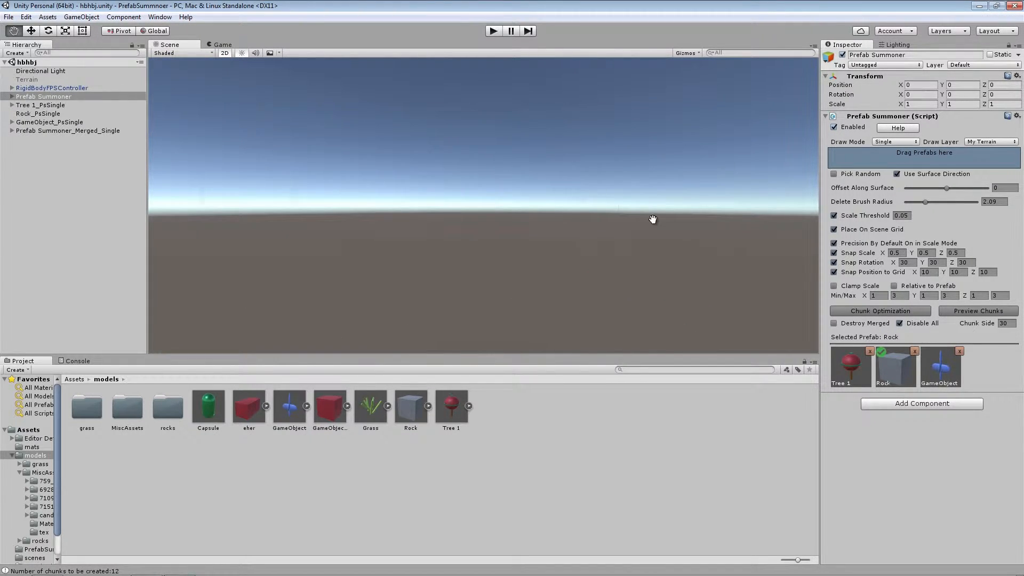
click(834, 272)
click(462, 203)
key(ctrl+s)
Set the Scaling Sensitivity to 89.5 in the summoner settings and go back to Single draw mode
click(890, 142)
click(897, 161)
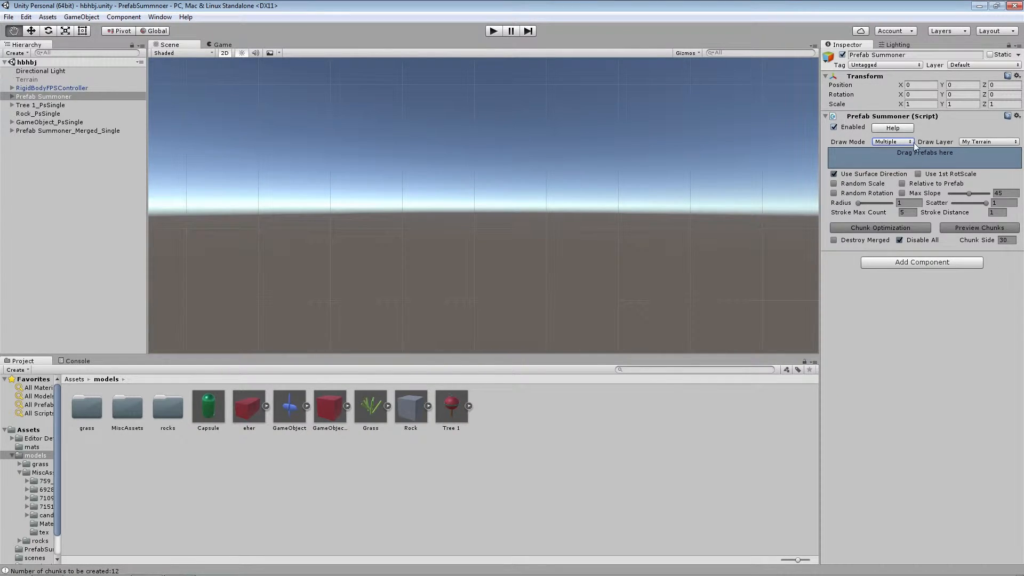
click(911, 141)
click(904, 179)
drag(842, 183, 964, 182)
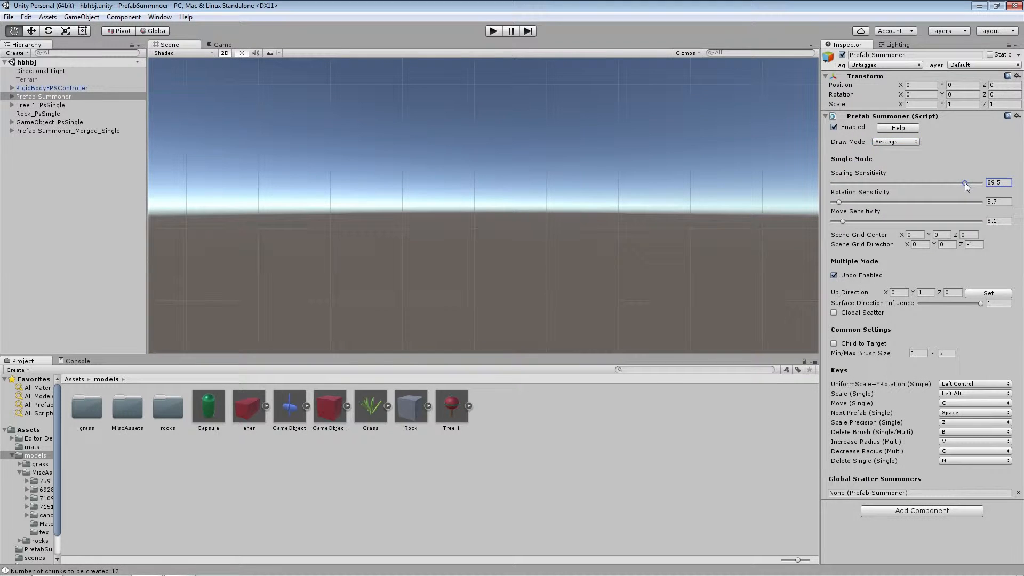
click(896, 141)
click(899, 156)
Try placing an enlarged Rock on the 2D scene grid, and undo the placement
drag(453, 194, 809, 206)
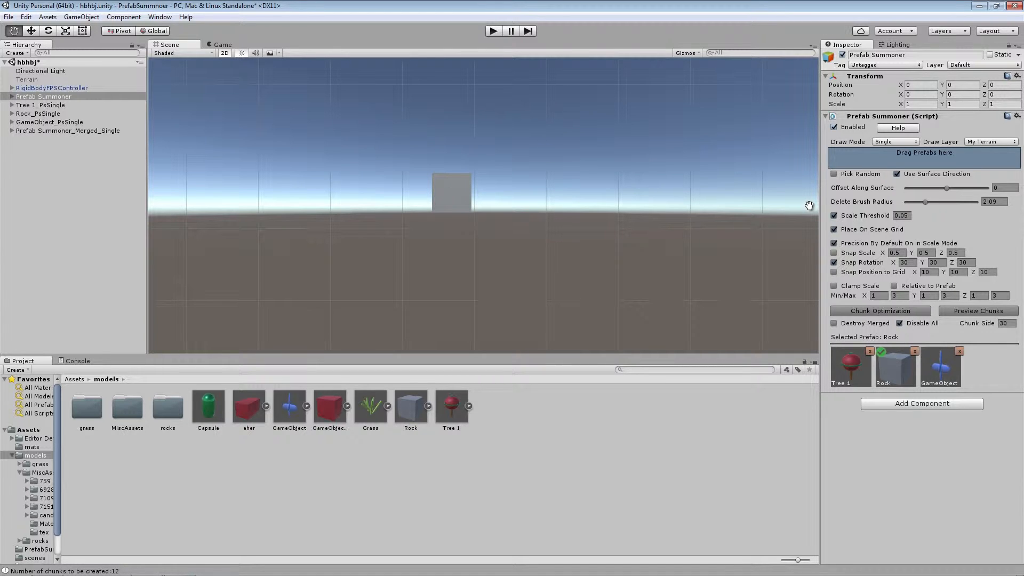
key(ctrl+z)
Add the red GameObject 1 prefab to the summoner's list, and try placing scaled and flattened copies before removing them
drag(335, 409, 875, 159)
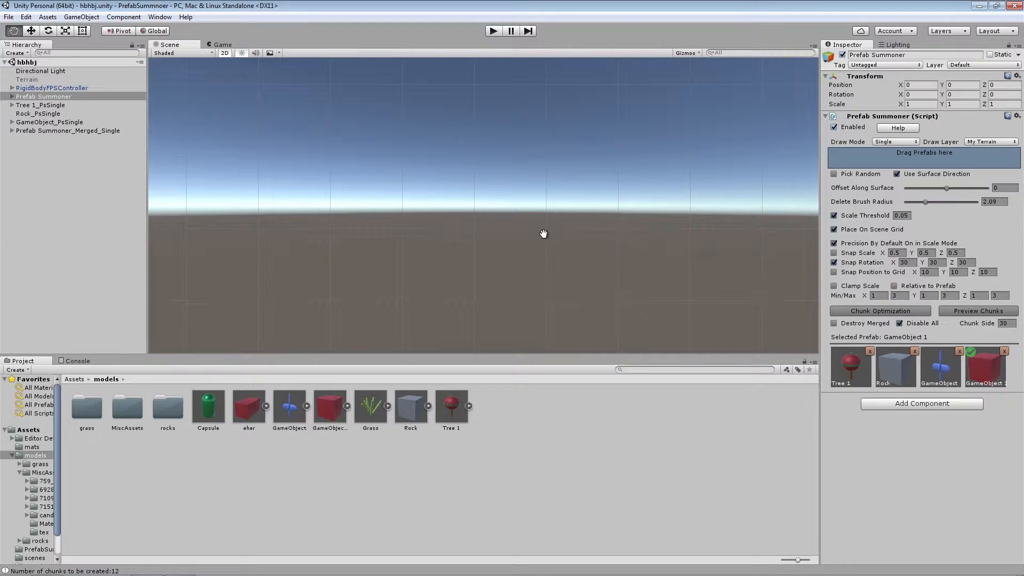
drag(460, 217, 621, 318)
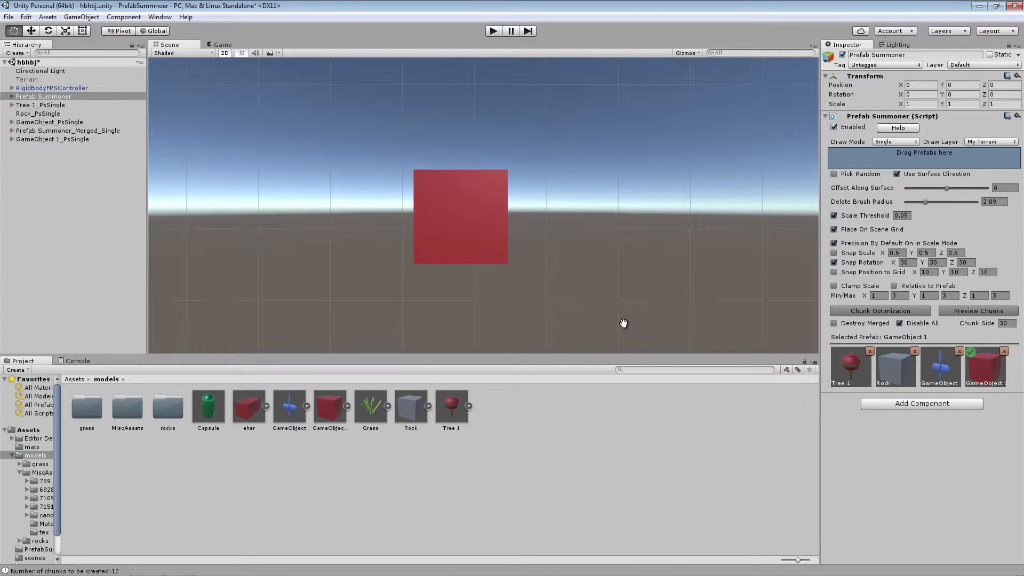
drag(623, 323, 607, 289)
key(z)
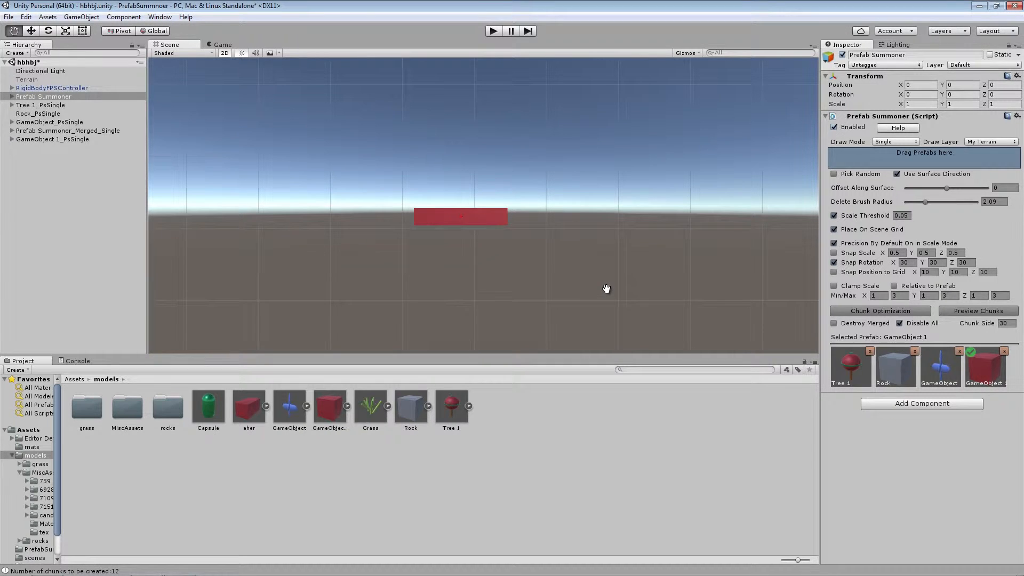
key(z)
key(ctrl+s)
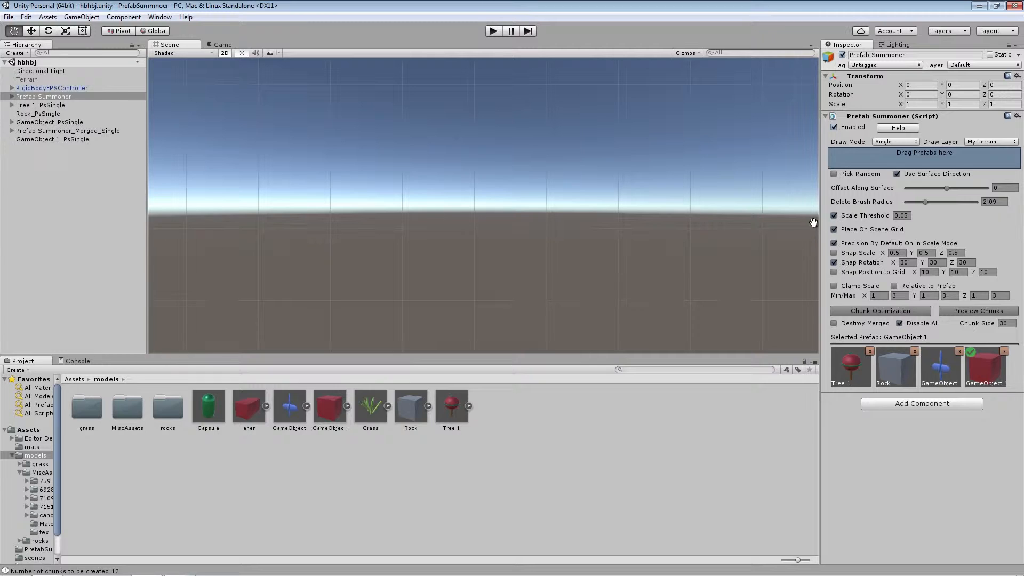
Turn off Precision By Default On in Scale Mode and place three flat GameObject 1 platforms rising diagonally across the 2D view
click(834, 243)
drag(476, 197, 517, 345)
middle_drag(515, 250, 357, 282)
drag(456, 162, 669, 234)
drag(561, 118, 706, 96)
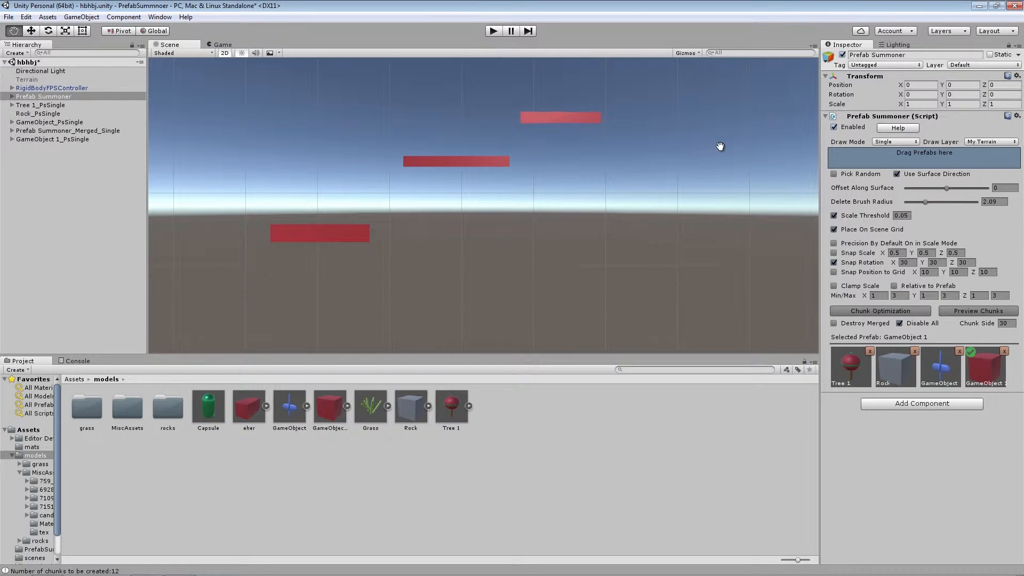
Place several more stretched GameObject 1 platforms along the 2D scene, and switch the Scene view back to 3D
click(674, 141)
drag(732, 146, 791, 208)
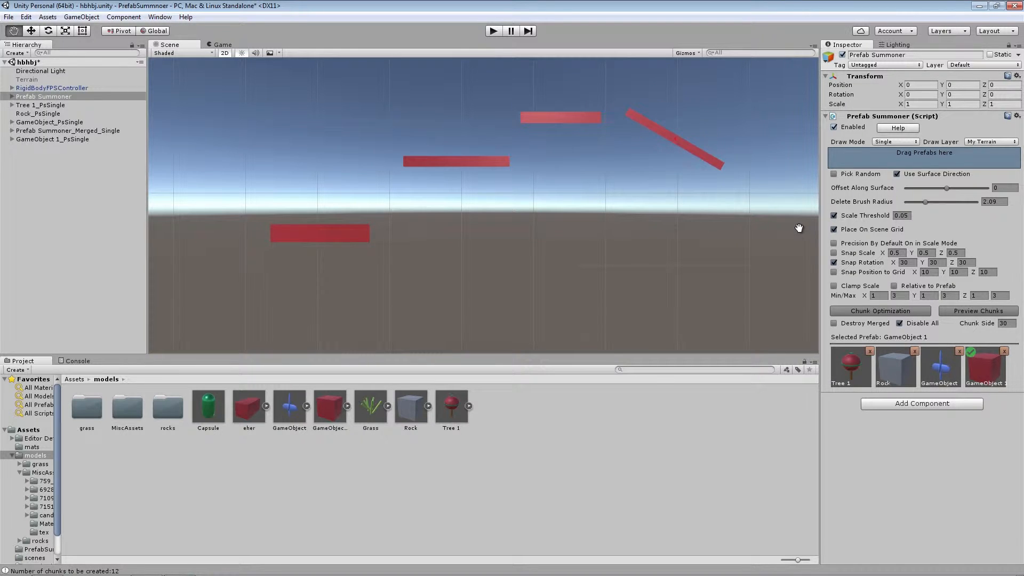
middle_drag(690, 208, 402, 262)
drag(532, 221, 692, 197)
scroll(470, 179, down, 1)
middle_drag(353, 189, 467, 149)
middle_drag(668, 132, 542, 153)
drag(546, 162, 755, 128)
middle_drag(384, 201, 584, 181)
click(225, 52)
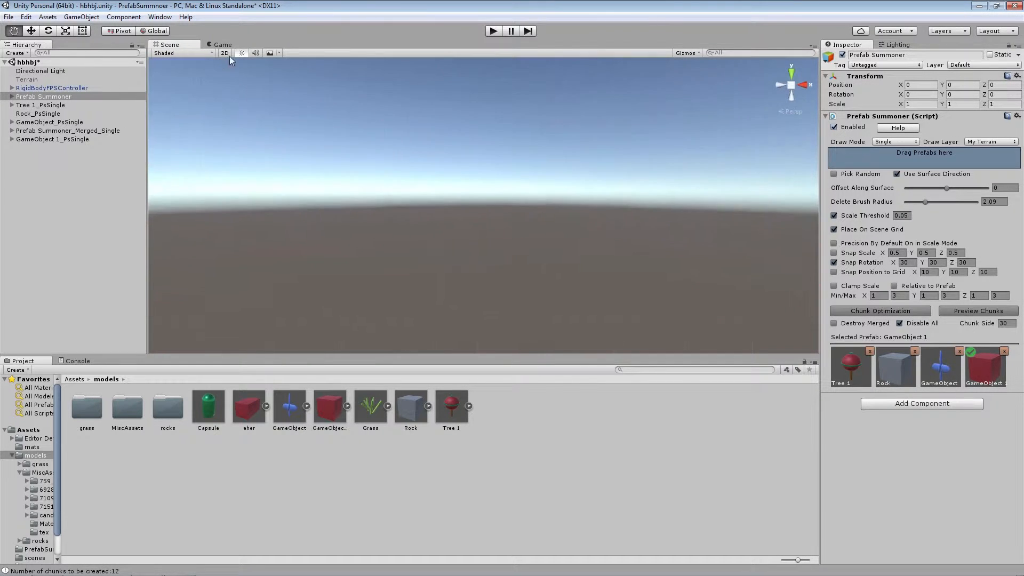
Switch the summoner's Draw Mode to Settings and examine the Min/Max Brush Size fields
alt+drag(427, 147, 621, 201)
mouse_move(621, 201)
right_down()
mouse_move(789, 96)
mouse_move(1003, 219)
mouse_move(974, 245)
mouse_move(621, 274)
mouse_move(241, 269)
mouse_move(469, 271)
mouse_move(486, 248)
right_up()
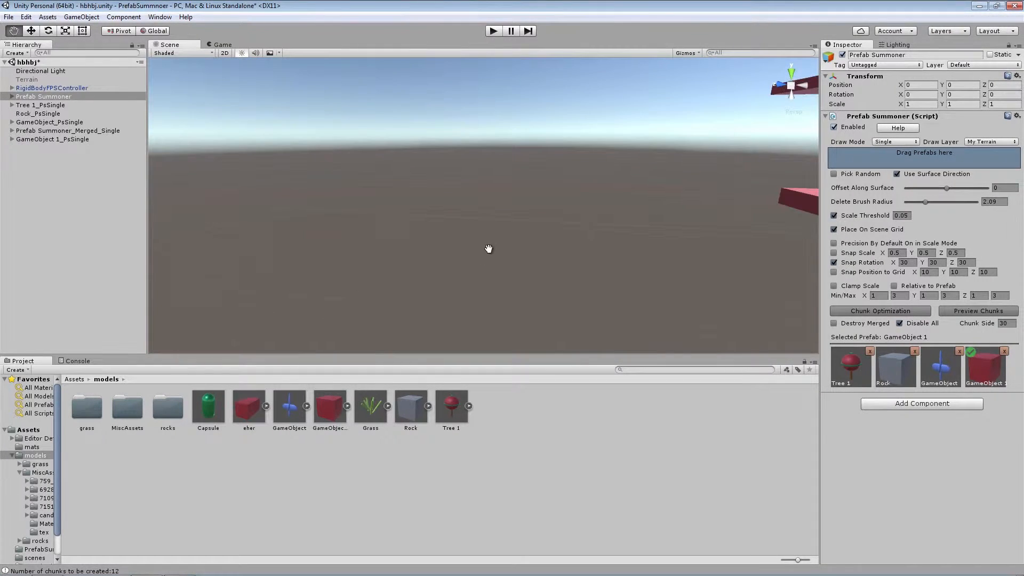
click(911, 142)
click(913, 176)
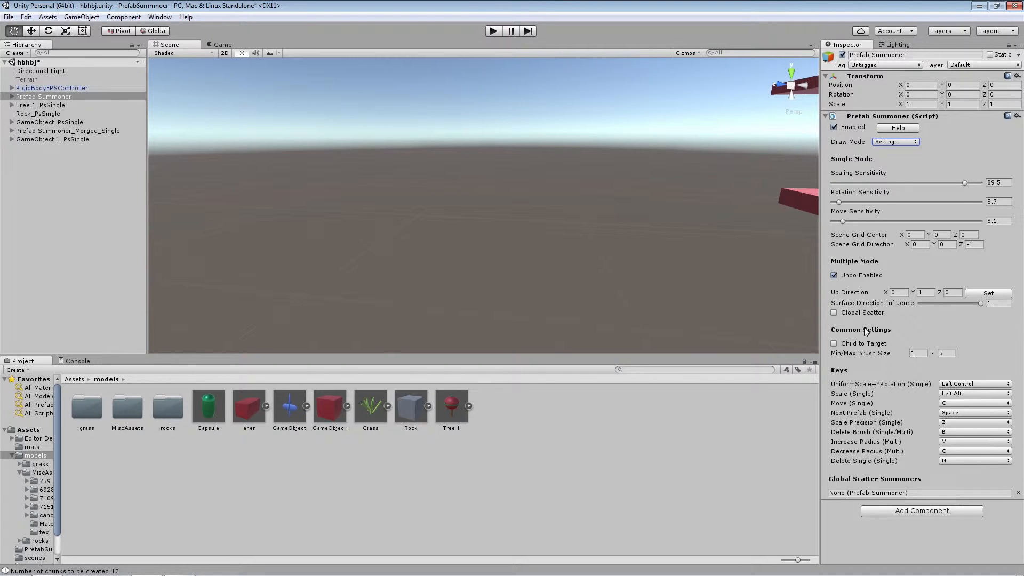
click(923, 353)
click(948, 353)
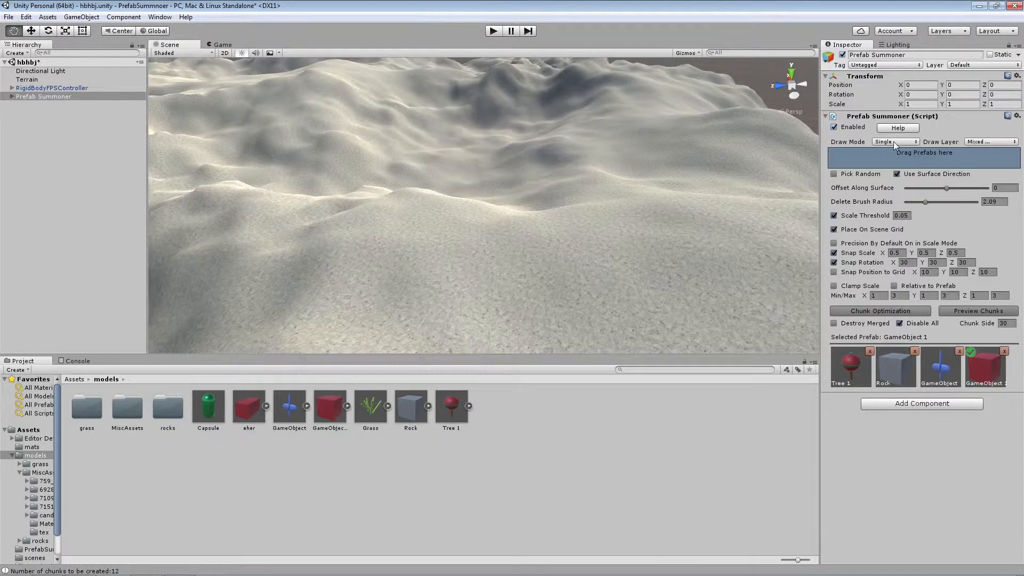
Set the summoner's Draw Mode to Multiple and remove Default from the Draw Layer, leaving only My Terrain
click(893, 141)
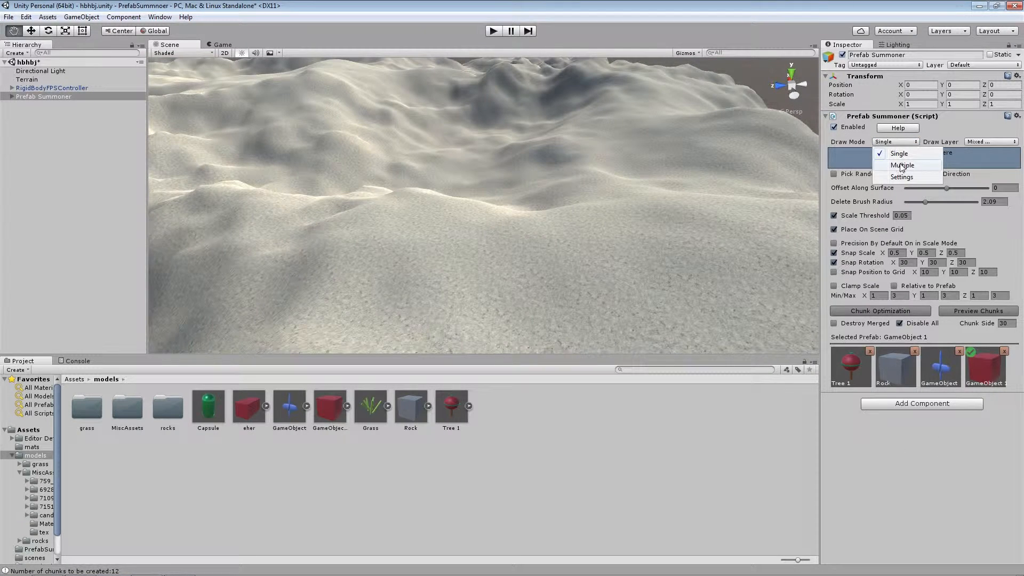
click(901, 166)
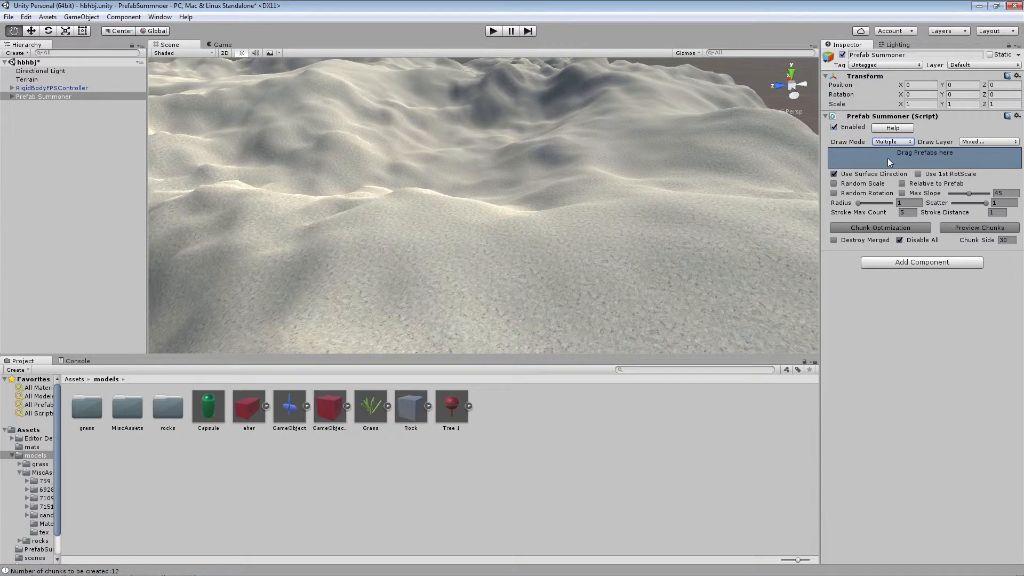
click(972, 142)
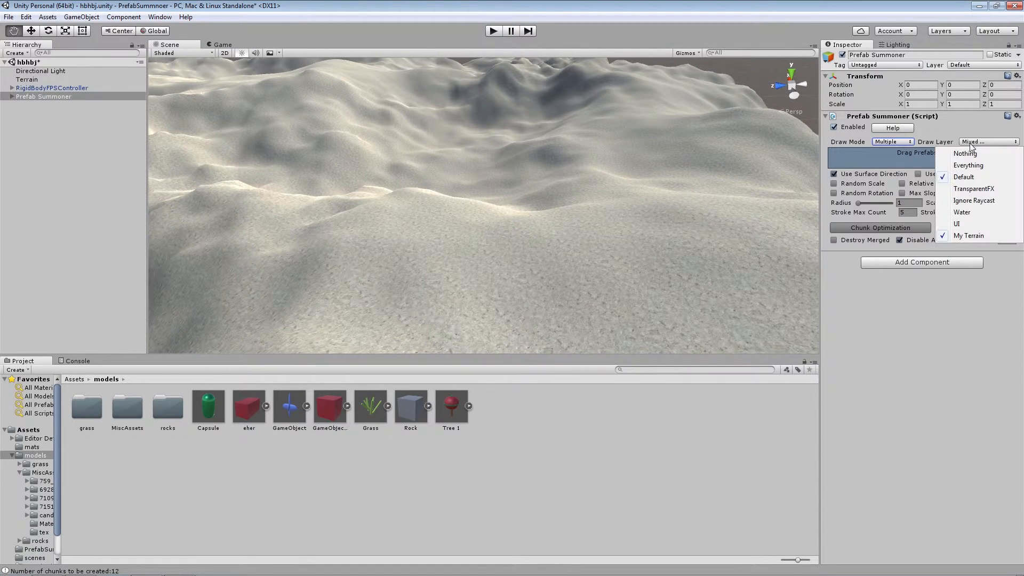
click(975, 177)
right_drag(704, 199, 570, 199)
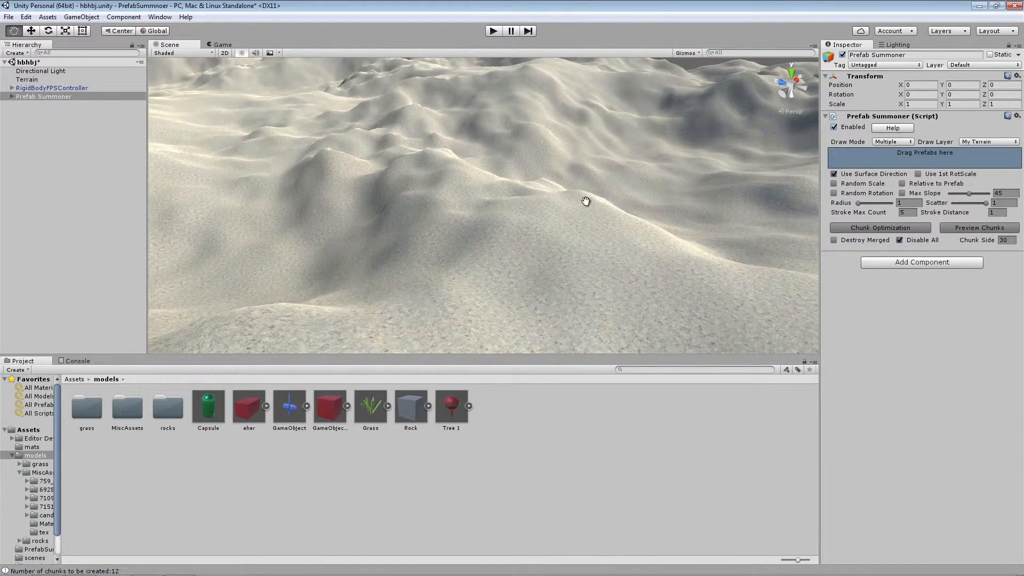
Open the inner candy_pack folder within MiscAssets in the project's models folder
double_click(128, 408)
click(127, 406)
click(209, 410)
double_click(244, 409)
double_click(91, 409)
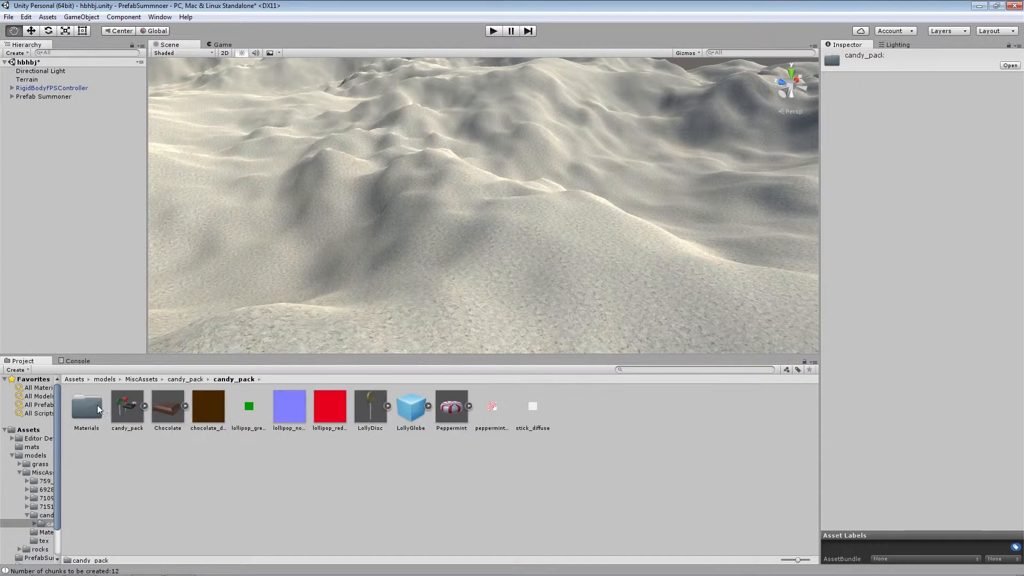
Add the Peppermint and Chocolate prefabs to the Prefab Summoner, removing the duplicate Peppermint entry
drag(452, 408, 66, 102)
drag(177, 406, 43, 100)
click(43, 98)
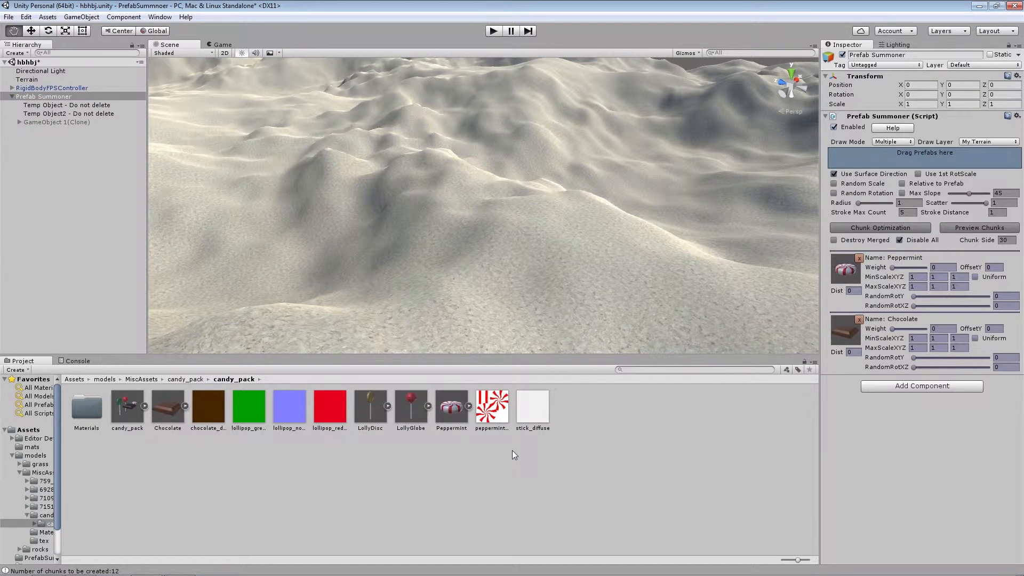
drag(452, 410, 918, 163)
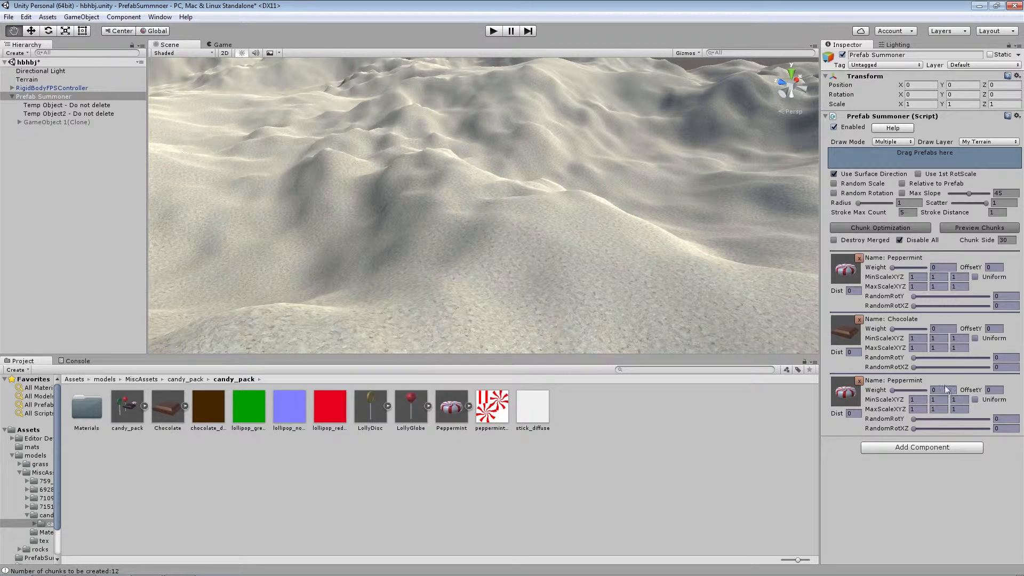
click(858, 380)
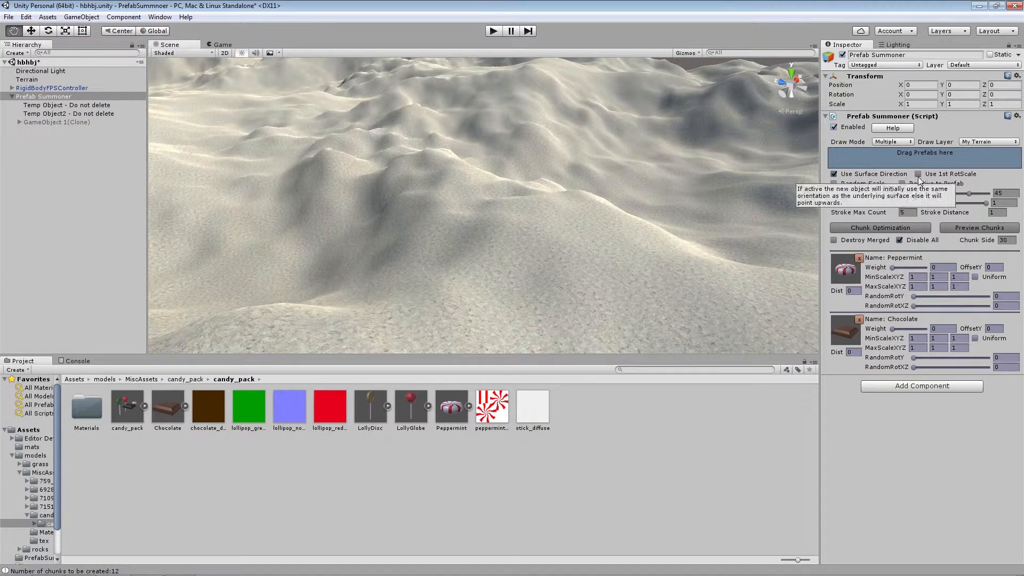
Set the Min/Max Brush Size to 10 and 20 in the summoner settings, and return to Multiple draw mode
mouse_move(915, 184)
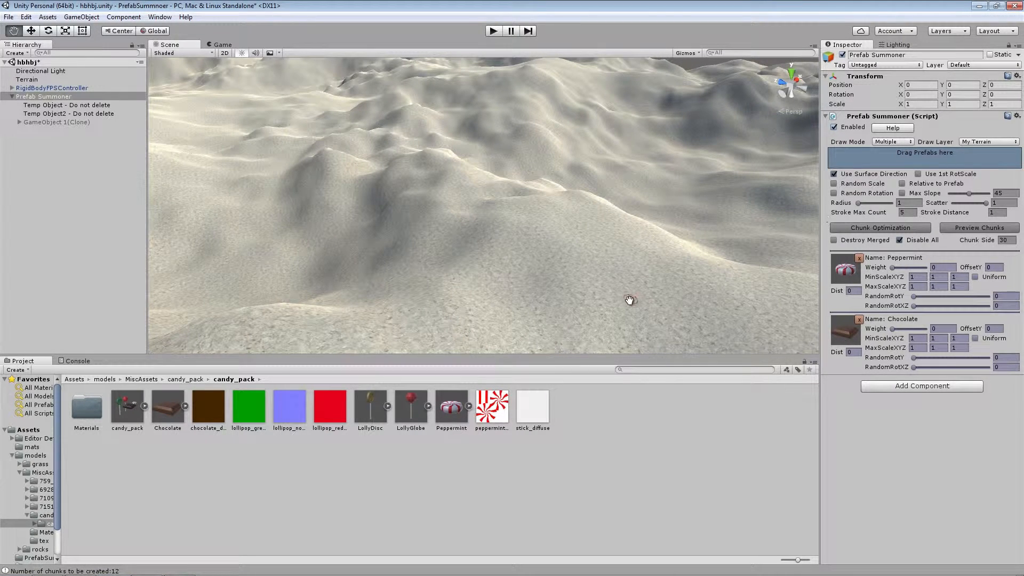
scroll(573, 301, up, 5)
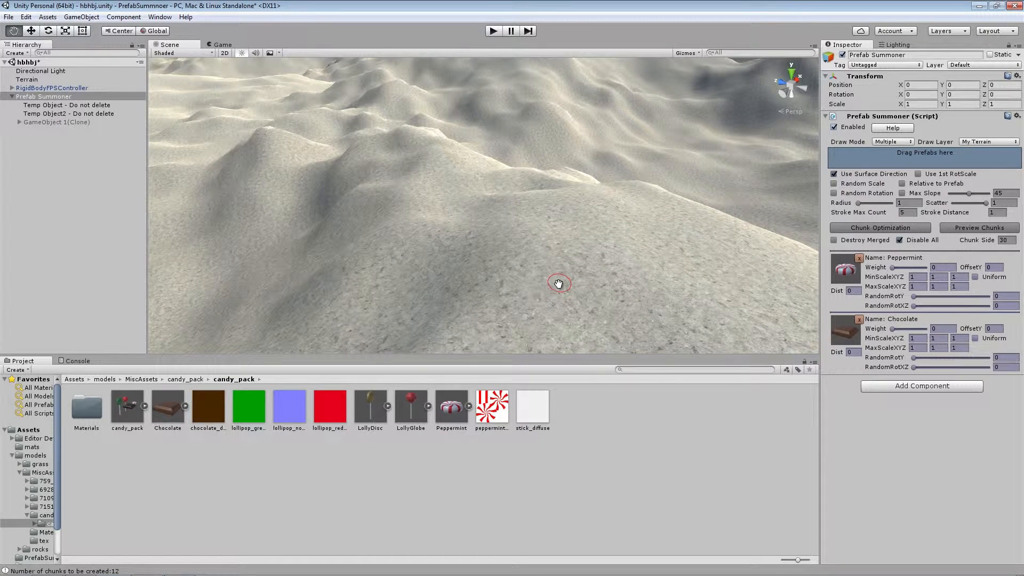
ctrl+scroll(558, 284, up, 8)
ctrl+scroll(558, 283, down, 2)
ctrl+scroll(558, 283, down, 4)
click(893, 142)
click(902, 177)
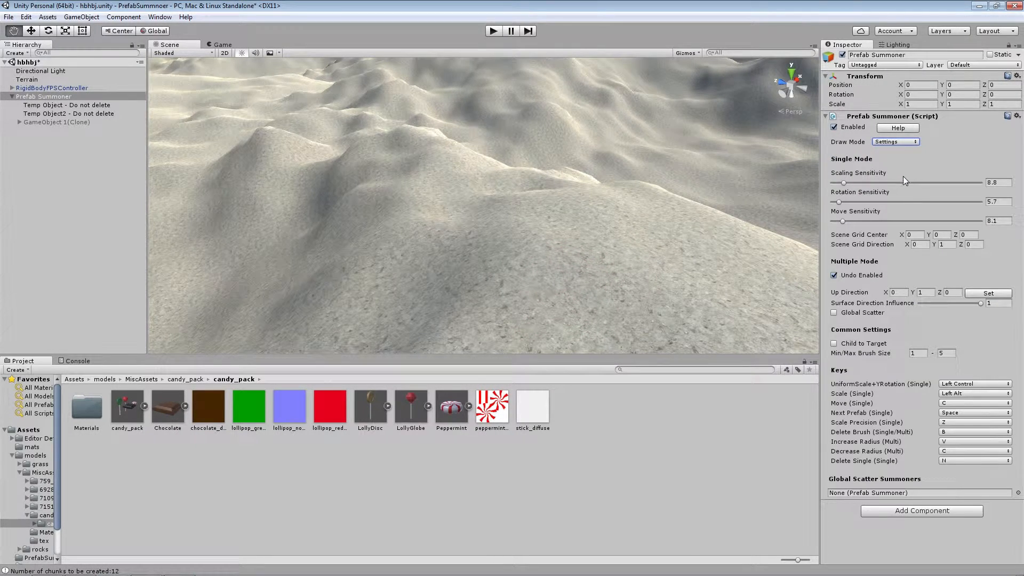
click(918, 353)
click(953, 352)
click(924, 354)
click(895, 143)
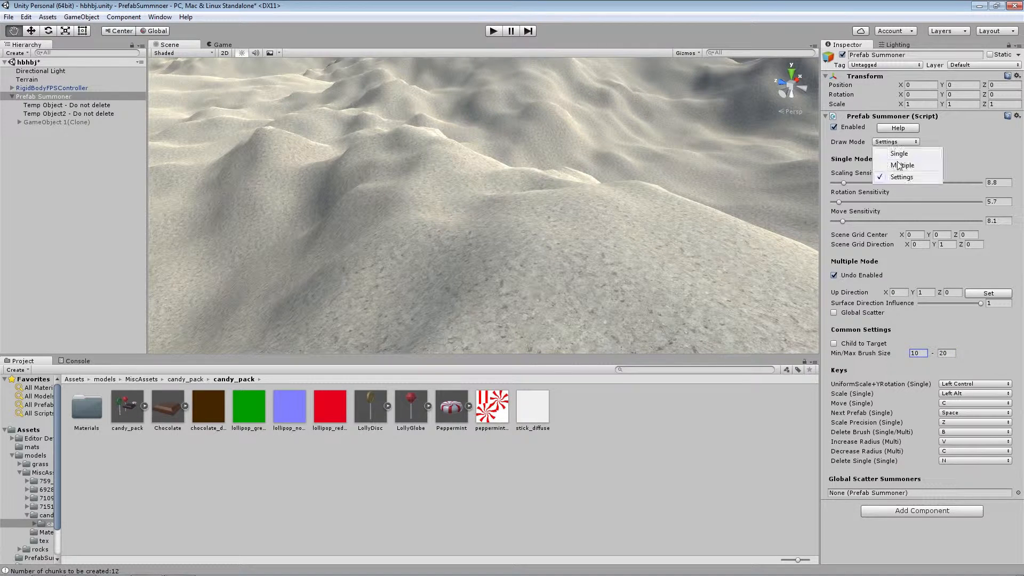
click(900, 165)
Set the spawn weights to 0.74 for Peppermint and 0.26 for Chocolate
scroll(794, 224, down, 3)
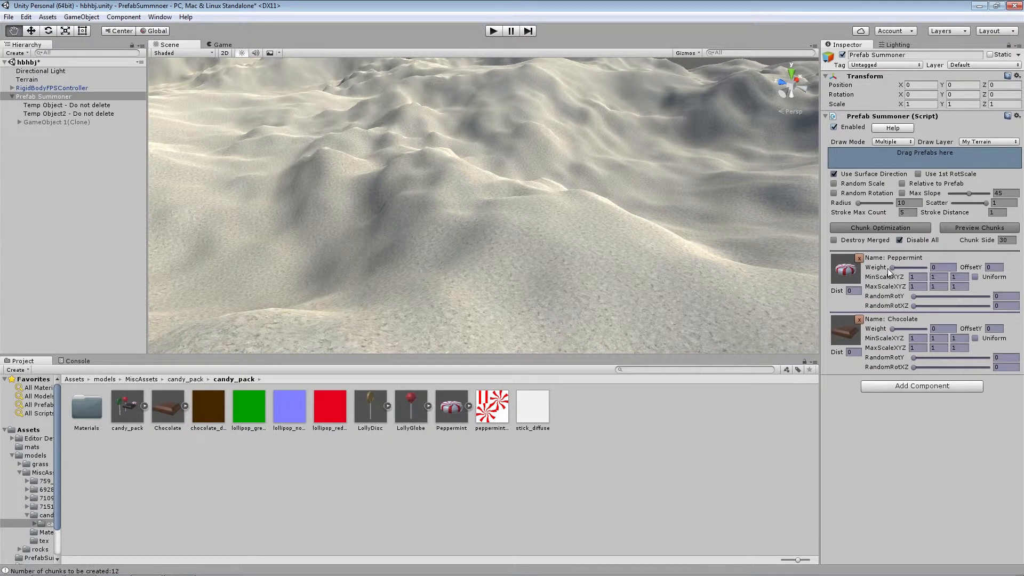
drag(893, 269, 905, 269)
drag(891, 329, 907, 330)
drag(908, 267, 917, 267)
Try painting a mix of peppermints and chocolates over the terrain hill, and erase them with the delete brush
scroll(564, 213, up, 5)
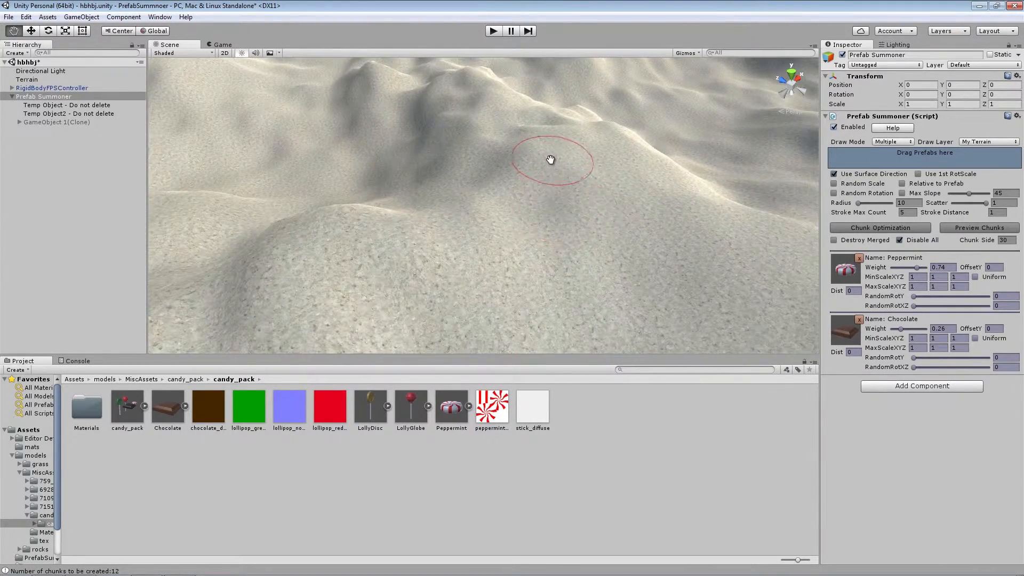
mouse_move(539, 155)
mouse_down()
mouse_move(485, 203)
mouse_move(453, 257)
mouse_move(561, 297)
mouse_move(656, 222)
mouse_move(585, 174)
mouse_move(538, 303)
mouse_move(343, 331)
mouse_move(452, 160)
mouse_move(469, 102)
mouse_move(389, 205)
mouse_move(605, 240)
mouse_move(697, 212)
mouse_move(525, 147)
mouse_move(477, 296)
mouse_move(629, 230)
mouse_move(506, 235)
mouse_move(469, 160)
mouse_move(627, 314)
mouse_move(498, 219)
mouse_move(656, 277)
mouse_move(512, 208)
mouse_move(601, 176)
mouse_up()
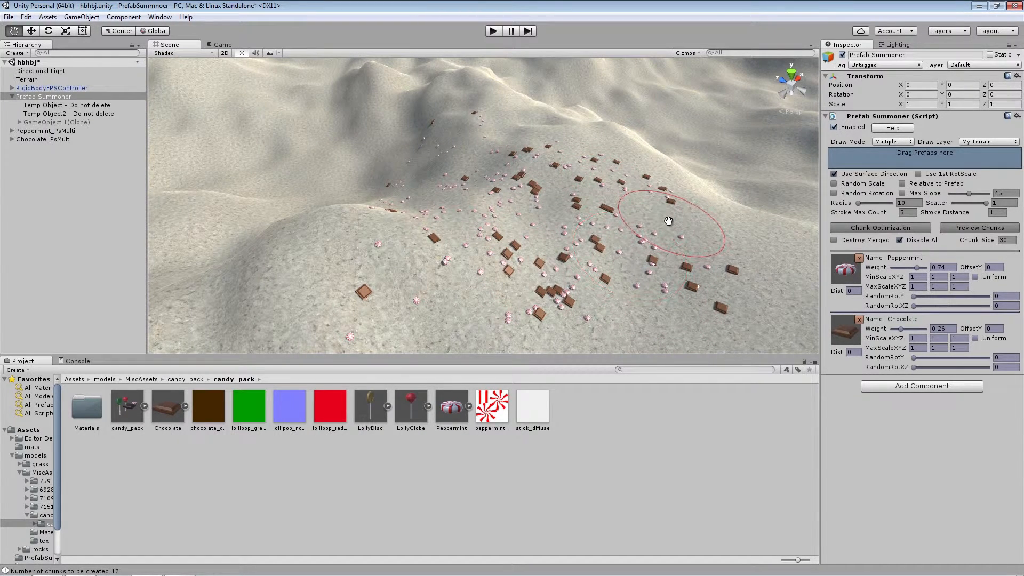
shift+click(703, 289)
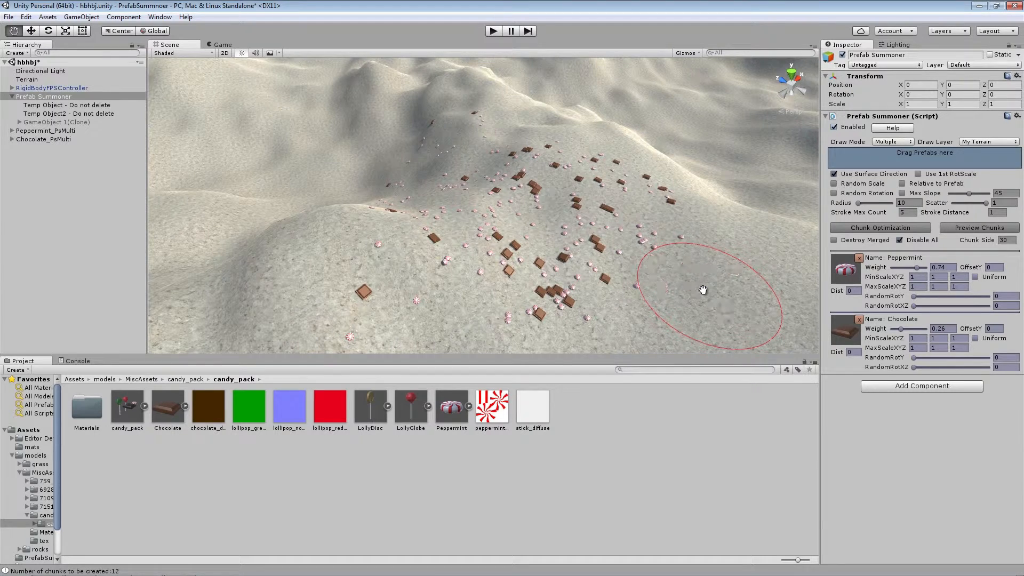
mouse_move(591, 164)
shift+mouse_down()
mouse_move(455, 128)
mouse_move(439, 142)
mouse_move(661, 233)
mouse_move(565, 140)
mouse_move(480, 123)
mouse_move(653, 203)
mouse_move(578, 190)
mouse_move(601, 215)
mouse_move(530, 319)
mouse_move(507, 228)
mouse_move(450, 174)
mouse_move(472, 178)
mouse_move(450, 158)
mouse_move(383, 226)
mouse_move(404, 194)
mouse_move(393, 242)
mouse_move(398, 309)
shift+mouse_up()
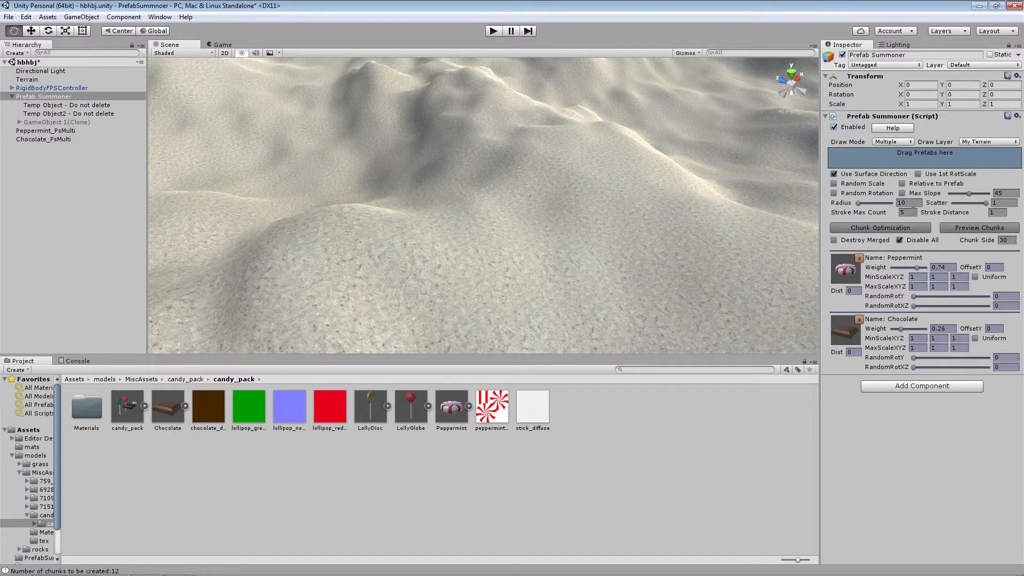
Set Stroke Max Count to 25, try painting denser candy strokes on the hill, and undo them
click(593, 221)
click(908, 212)
drag(502, 269, 480, 285)
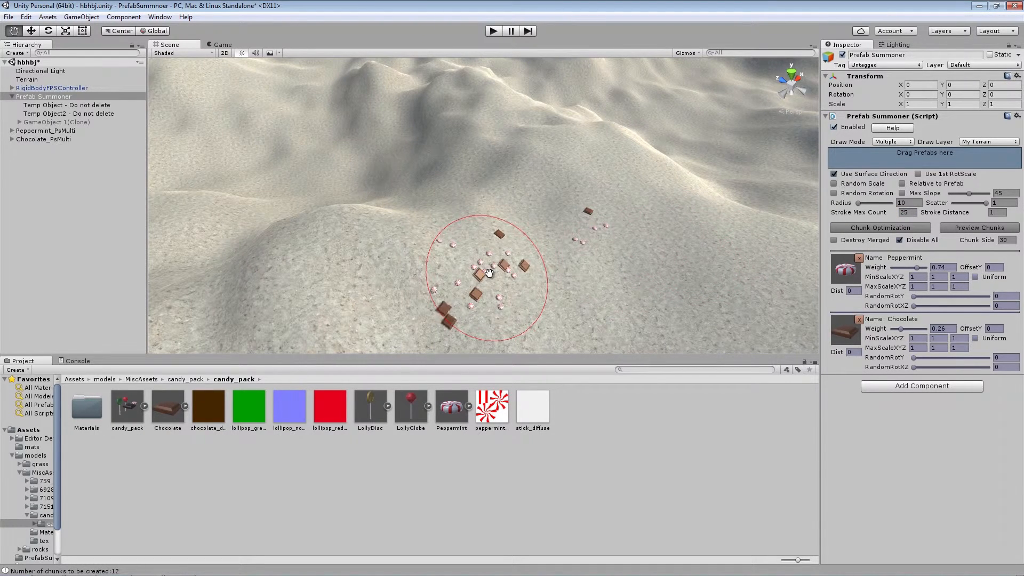
mouse_move(563, 183)
mouse_down()
mouse_move(635, 202)
mouse_move(560, 229)
mouse_move(575, 282)
mouse_move(501, 240)
mouse_move(538, 211)
mouse_move(618, 255)
mouse_move(571, 284)
mouse_up()
key(ctrl+z)
key(ctrl+z)
key(ctrl+z)
key(ctrl+z)
key(ctrl+z)
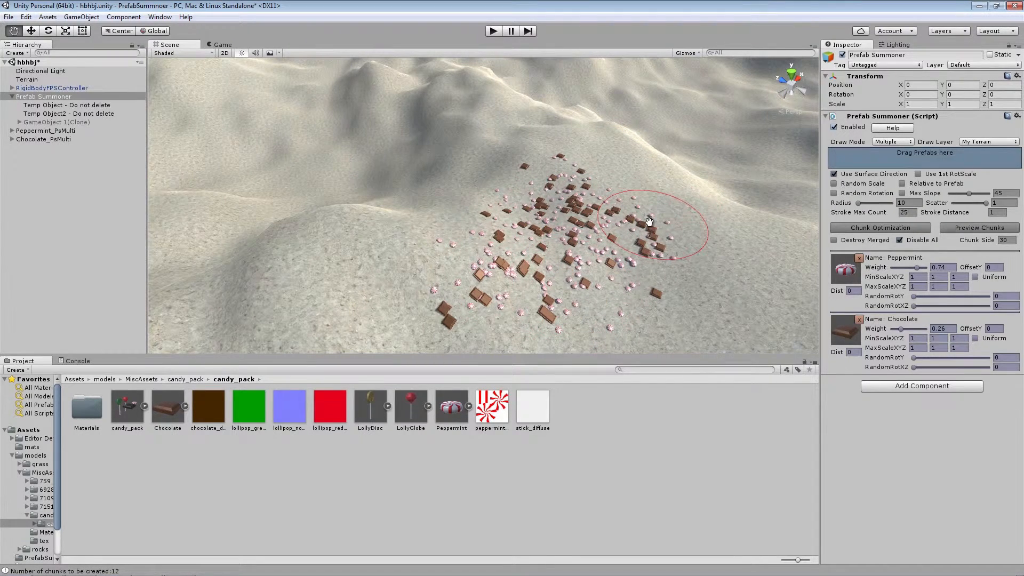
key(ctrl+z)
key(ctrl+z)
key(ctrl+z)
key(ctrl+z)
key(ctrl+z)
key(ctrl+z)
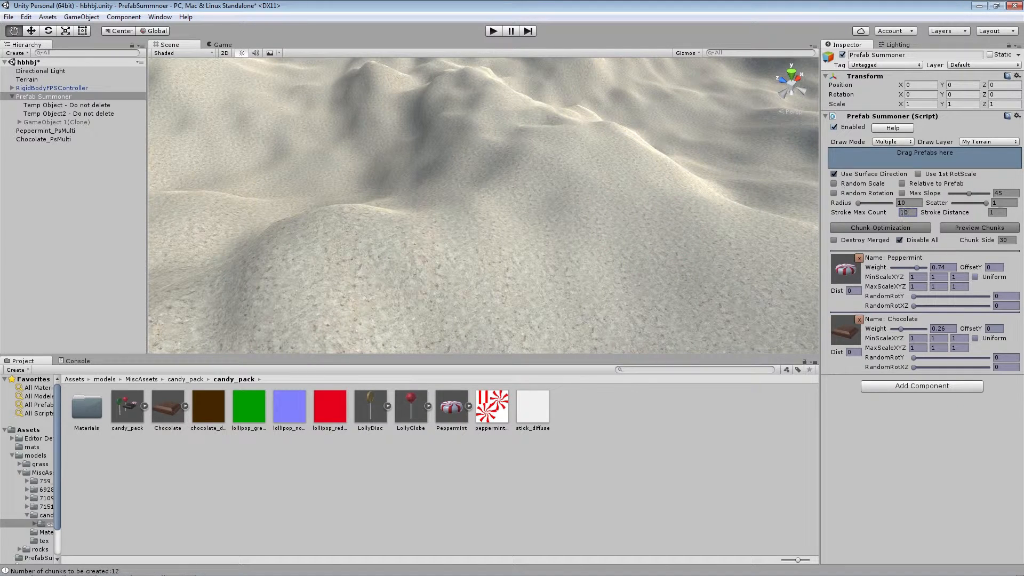
Change the Stroke Distance and try painting candies at several spots over the hill, undoing the result
click(994, 214)
click(479, 117)
click(160, 177)
click(433, 100)
click(629, 102)
click(768, 219)
key(ctrl+z)
Set Stroke Distance to 0.5, try painting closely spaced candies across the whole hill, and undo the strokes
click(1001, 212)
text(.5)
mouse_move(542, 171)
mouse_down()
mouse_move(507, 151)
mouse_move(632, 224)
mouse_move(592, 277)
mouse_move(495, 218)
mouse_move(533, 288)
mouse_move(650, 191)
mouse_move(507, 142)
mouse_move(395, 203)
mouse_move(480, 299)
mouse_move(356, 233)
mouse_move(704, 309)
mouse_move(657, 161)
mouse_up()
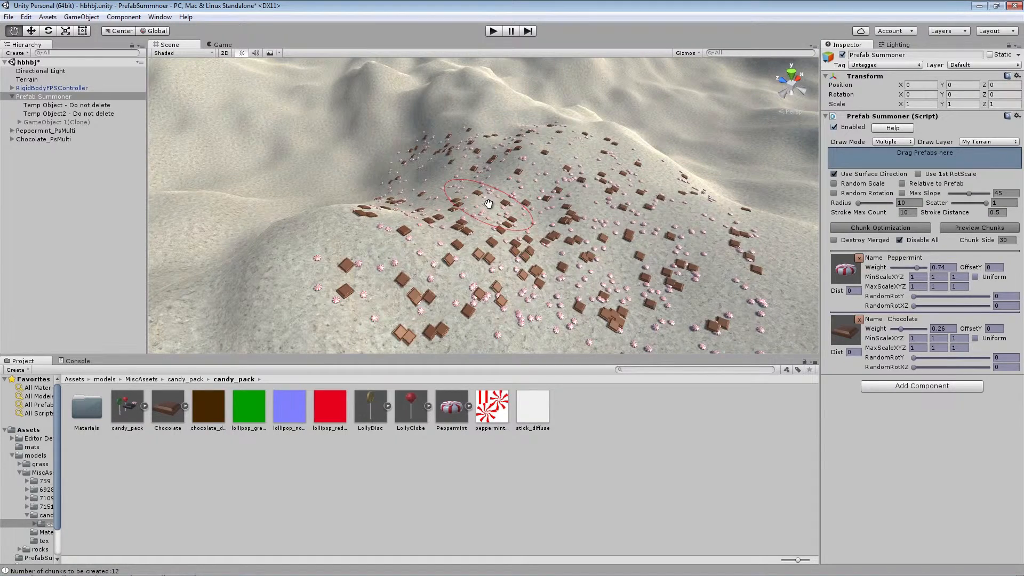
key(ctrl+z)
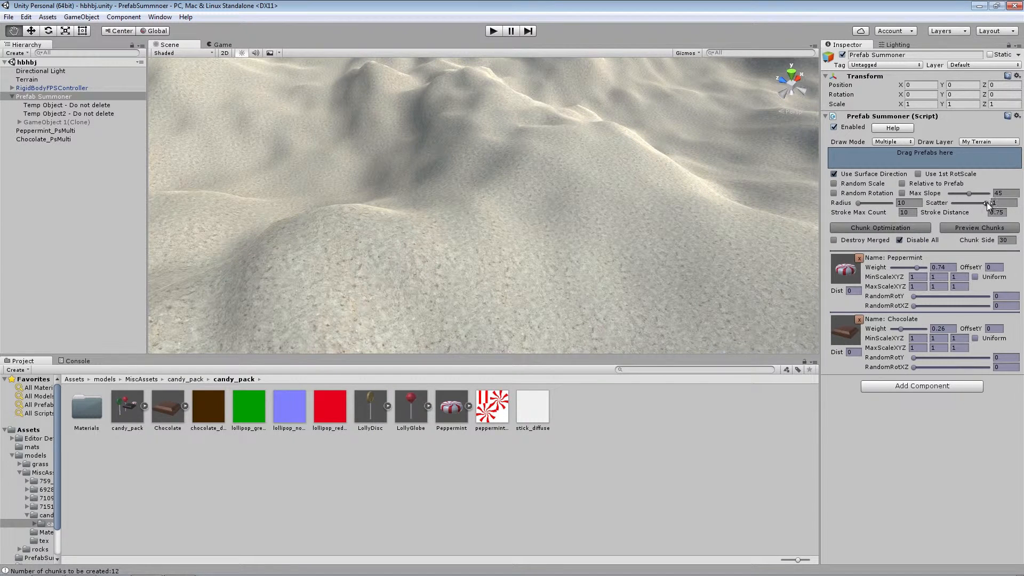
Set Peppermint's Dist to 2 and try painting candies on the hill before clearing them
drag(955, 203, 980, 202)
click(853, 290)
text(2)
mouse_move(560, 183)
mouse_down()
mouse_move(603, 215)
mouse_move(534, 233)
mouse_move(669, 251)
mouse_move(648, 201)
mouse_move(549, 217)
mouse_move(651, 258)
mouse_move(508, 287)
mouse_move(659, 304)
mouse_move(693, 245)
mouse_move(563, 185)
mouse_move(511, 180)
mouse_up()
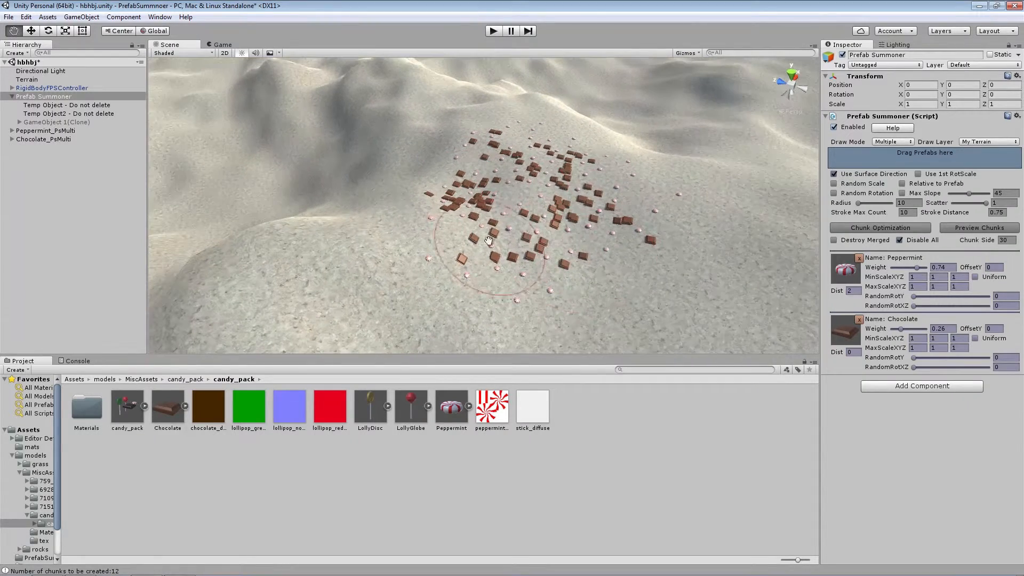
mouse_move(502, 251)
mouse_down()
mouse_move(651, 251)
mouse_move(582, 192)
mouse_move(474, 155)
mouse_up()
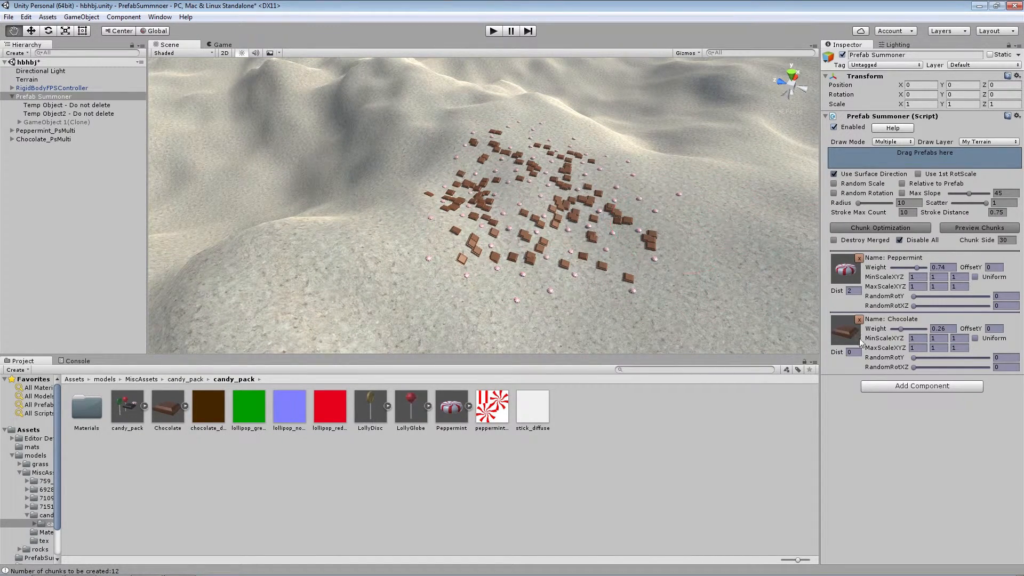
mouse_move(604, 226)
shift+mouse_down()
mouse_move(531, 117)
mouse_move(663, 249)
mouse_move(465, 107)
mouse_move(523, 295)
mouse_move(469, 263)
shift+mouse_up()
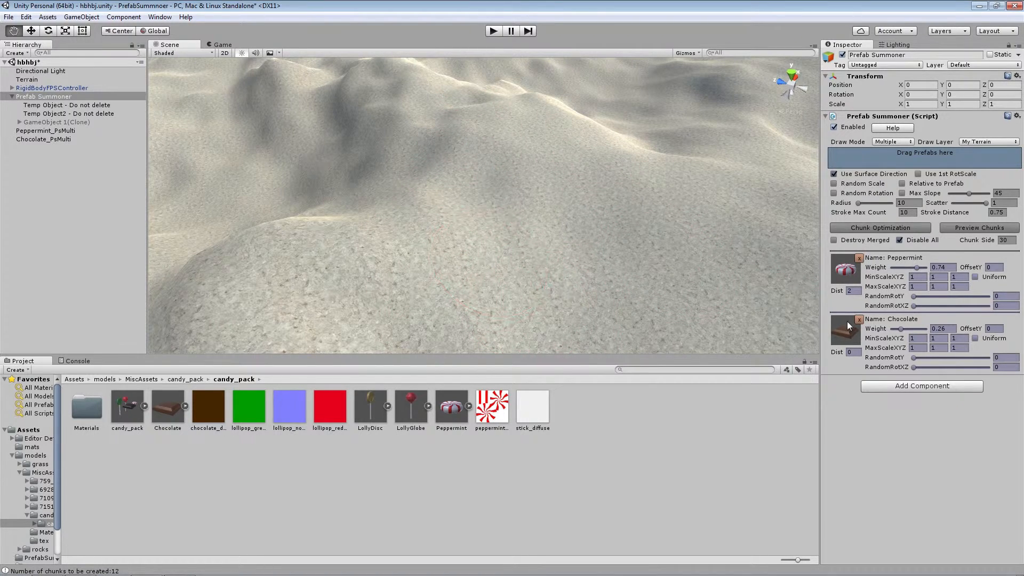
Set Chocolate's Dist to 2 and try painting both candies on the hill before undoing them
click(853, 353)
text(1)
key(Return)
text(2)
mouse_move(567, 171)
mouse_down()
mouse_move(498, 217)
mouse_move(549, 206)
mouse_move(448, 208)
mouse_move(436, 121)
mouse_move(437, 134)
mouse_move(465, 141)
mouse_up()
key(ctrl+z)
Try out Peppermint's RandomRotY and RandomRotXZ ranges, and reset them to 0
click(923, 276)
click(916, 287)
drag(914, 296, 938, 296)
drag(913, 305, 986, 306)
drag(986, 305, 896, 303)
Set Peppermint's MaxScaleXYZ to 3, 8 and 10
click(922, 288)
key(Tab)
text(3)
key(Tab)
text(3)
click(946, 286)
text(8)
click(959, 287)
text(10)
Set Scatter to 0 and Peppermint's weight to 1, and paint peppermints over the hill
drag(985, 203, 952, 204)
drag(916, 268, 928, 268)
mouse_move(480, 179)
mouse_down()
mouse_move(634, 250)
mouse_move(580, 201)
mouse_move(441, 194)
mouse_up()
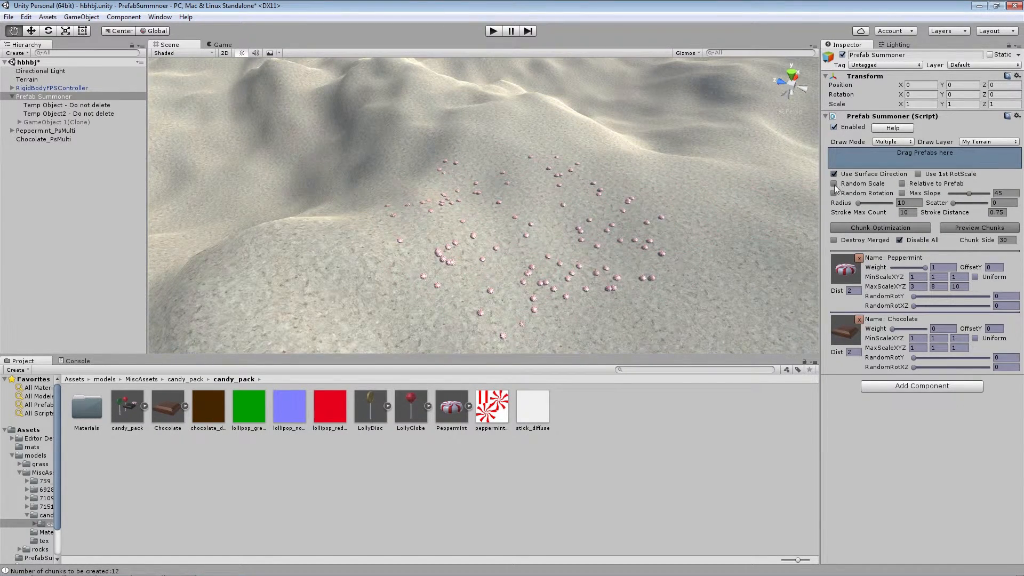
Turn on Random Scale and try painting stretched peppermints across the hill before erasing them all
click(833, 184)
mouse_move(617, 216)
mouse_down()
mouse_move(629, 192)
mouse_move(613, 235)
mouse_move(549, 272)
mouse_move(520, 221)
mouse_move(604, 210)
mouse_move(695, 288)
mouse_up()
right_drag(611, 206, 613, 279)
mouse_move(612, 278)
mouse_down()
mouse_move(509, 274)
mouse_move(384, 176)
mouse_move(437, 122)
mouse_move(565, 176)
mouse_move(688, 247)
mouse_up()
right_drag(688, 246, 680, 160)
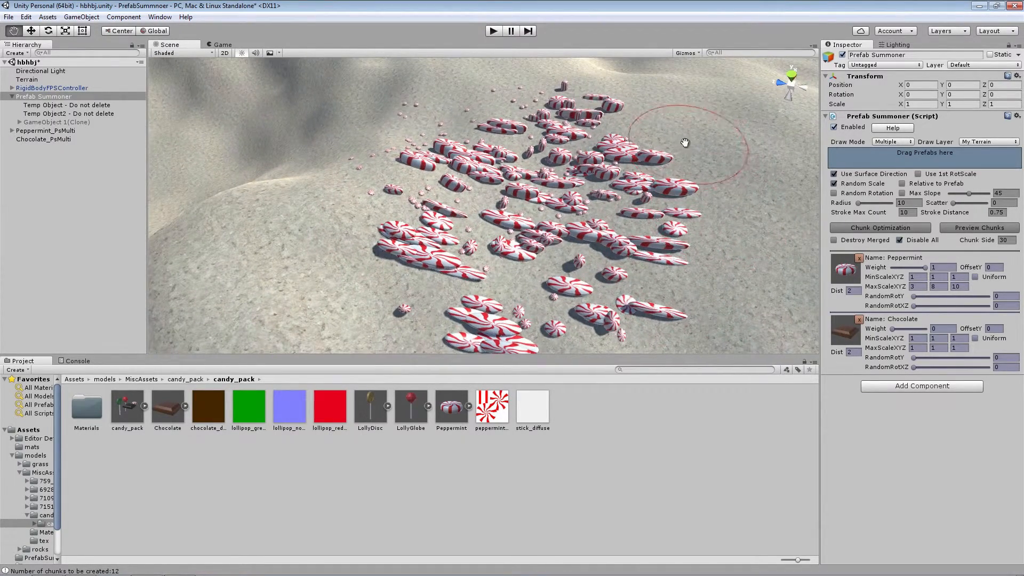
scroll(739, 286, down, 5)
right_drag(739, 287, 742, 269)
mouse_move(634, 205)
shift+mouse_down()
mouse_move(587, 302)
mouse_move(477, 306)
mouse_move(549, 288)
mouse_move(473, 160)
mouse_move(521, 130)
mouse_move(398, 222)
mouse_move(528, 220)
mouse_move(578, 290)
shift+mouse_up()
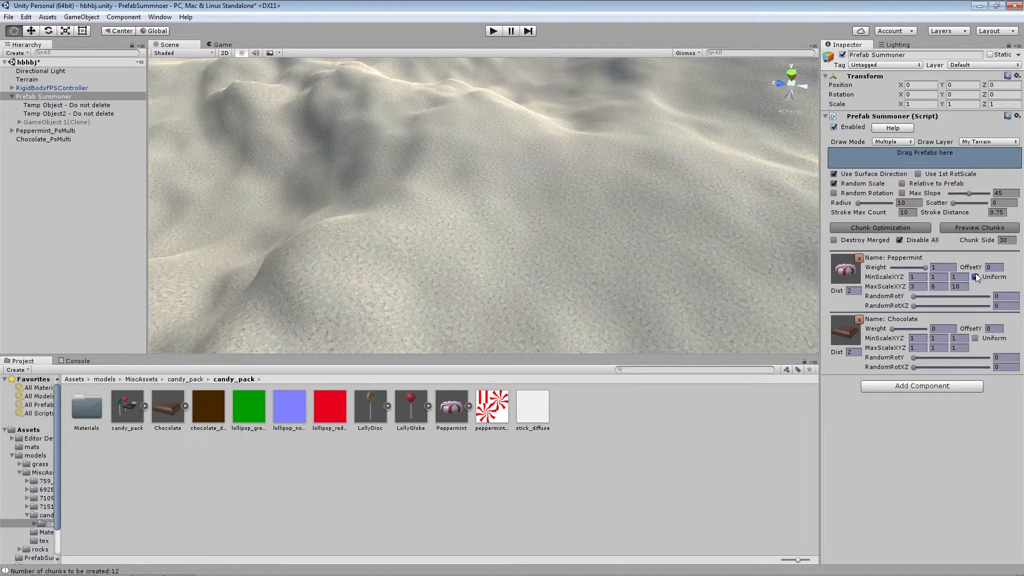
Enable Uniform scaling for Peppermint and try painting evenly scaled peppermints before clearing them
scroll(621, 241, up, 3)
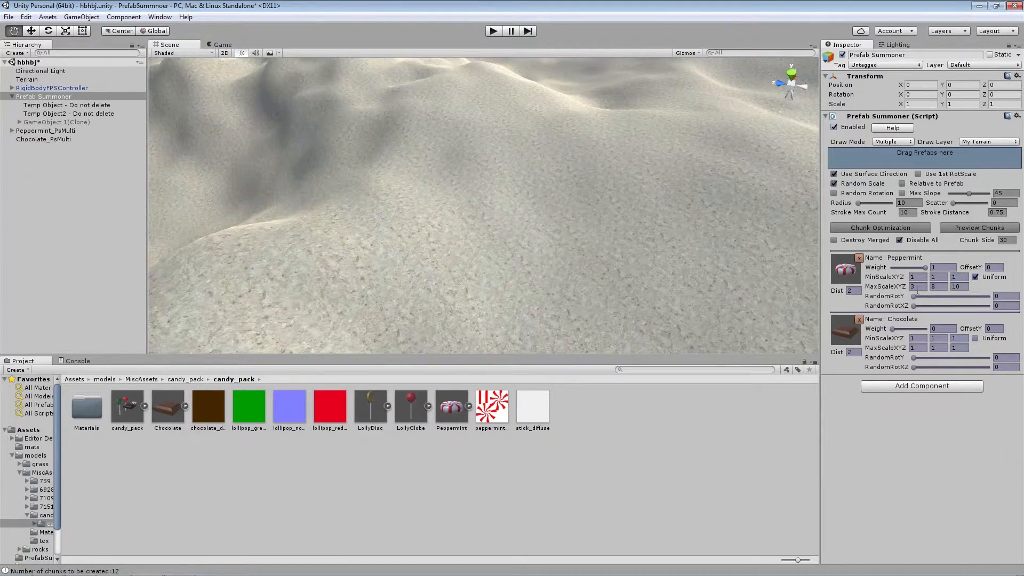
mouse_move(560, 176)
mouse_down()
mouse_move(514, 171)
mouse_move(571, 286)
mouse_move(576, 324)
mouse_move(474, 158)
mouse_move(639, 160)
mouse_move(576, 189)
mouse_move(379, 239)
mouse_move(522, 141)
mouse_move(678, 294)
mouse_move(674, 192)
mouse_move(617, 312)
mouse_move(426, 342)
mouse_move(569, 125)
mouse_move(459, 156)
mouse_up()
scroll(670, 279, down, 2)
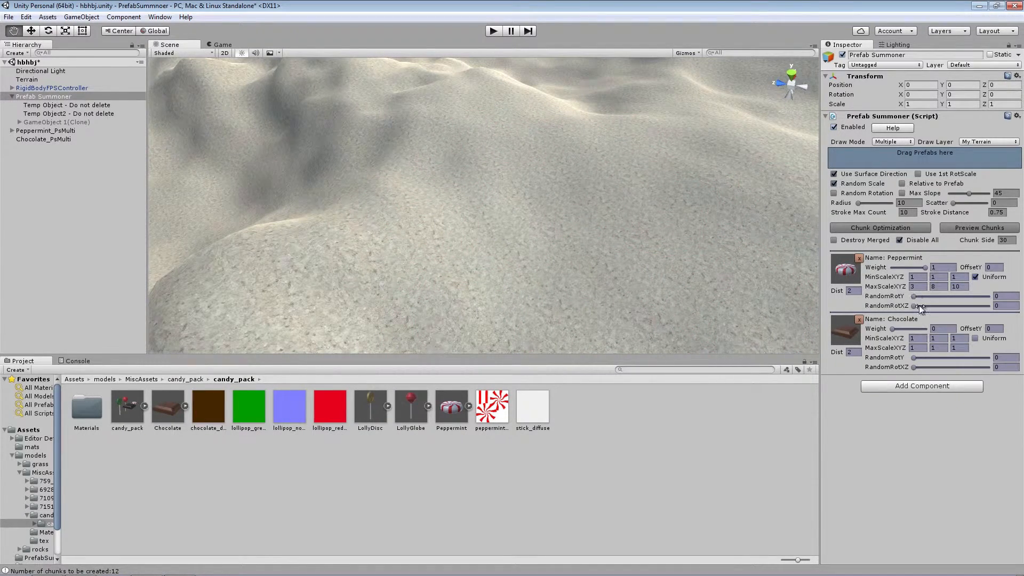
Set Chocolate's weight to 1 and turn on Random Rotation
drag(892, 329, 910, 329)
click(834, 194)
drag(900, 329, 928, 330)
Set Scatter to 0.65 and try painting chocolates over the hill, undoing the strokes
mouse_move(532, 187)
mouse_down()
mouse_move(468, 187)
mouse_move(633, 238)
mouse_move(360, 280)
mouse_move(664, 235)
mouse_move(683, 297)
mouse_up()
drag(954, 202, 974, 203)
key(ctrl+z)
mouse_move(689, 245)
mouse_down()
mouse_move(459, 155)
mouse_move(621, 137)
mouse_move(523, 293)
mouse_move(674, 165)
mouse_up()
key(ctrl+z)
Set Chocolate's RandomRotY to 360 and RandomRotXZ to 55.9, and try painting tilted chocolates before undoing them
drag(914, 366, 926, 369)
mouse_move(469, 160)
mouse_down()
mouse_move(491, 320)
mouse_move(514, 297)
mouse_move(525, 144)
mouse_up()
key(ctrl+z)
drag(940, 367, 959, 368)
mouse_move(496, 203)
mouse_down()
mouse_move(617, 267)
mouse_move(400, 217)
mouse_move(583, 212)
mouse_move(468, 130)
mouse_up()
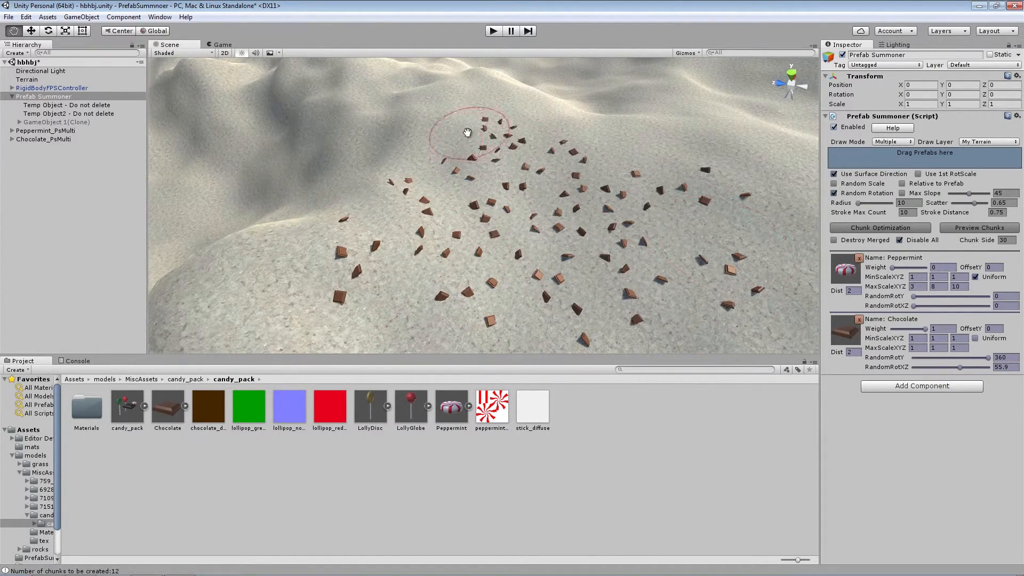
key(ctrl+z)
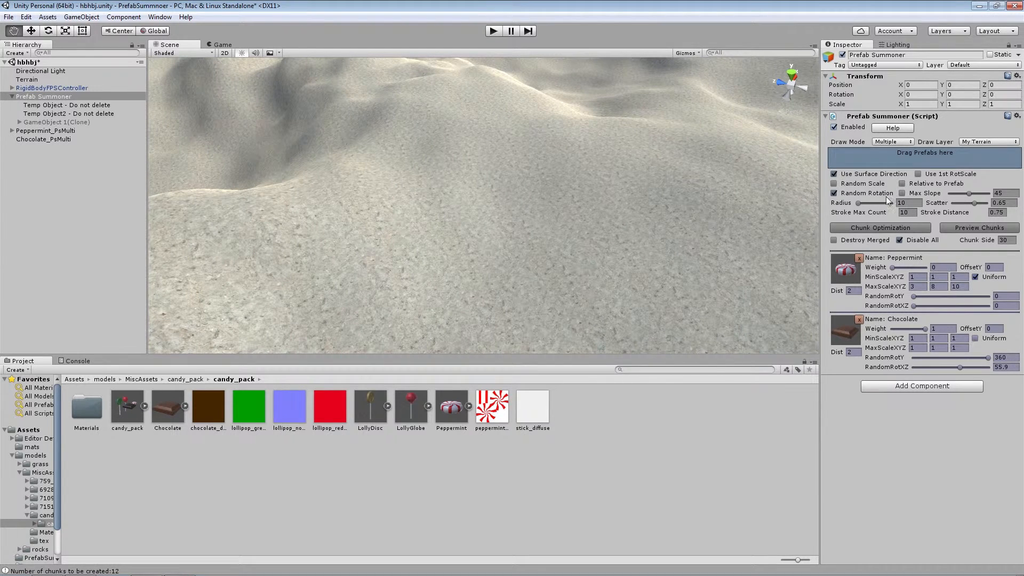
Turn off Random Rotation and enable Max Slope with a limit of 21
click(833, 193)
click(902, 193)
click(946, 193)
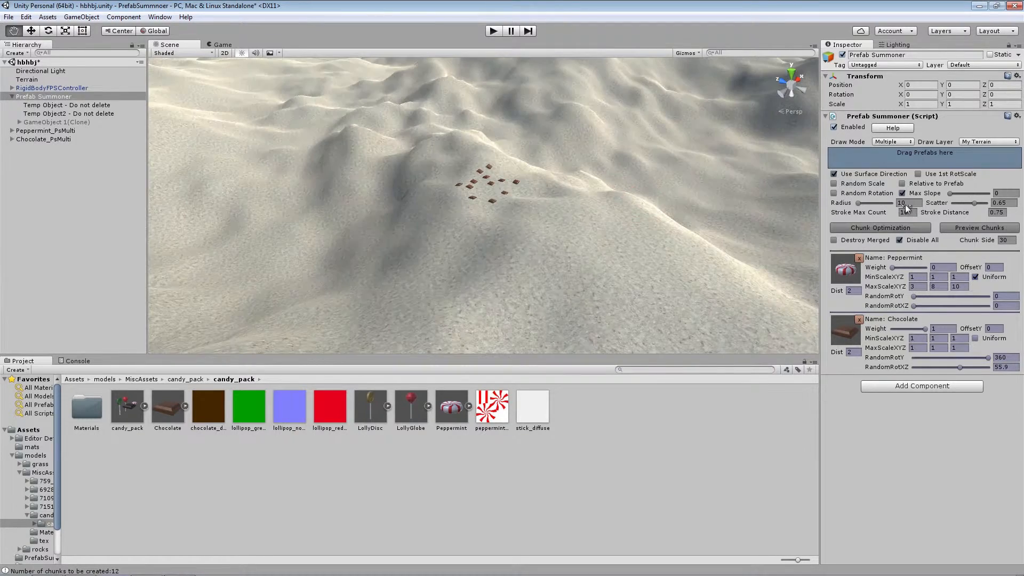
click(954, 194)
Lower the Max Slope limit to 16 and try painting chocolates across the hill's steep and flat areas
drag(962, 193, 958, 194)
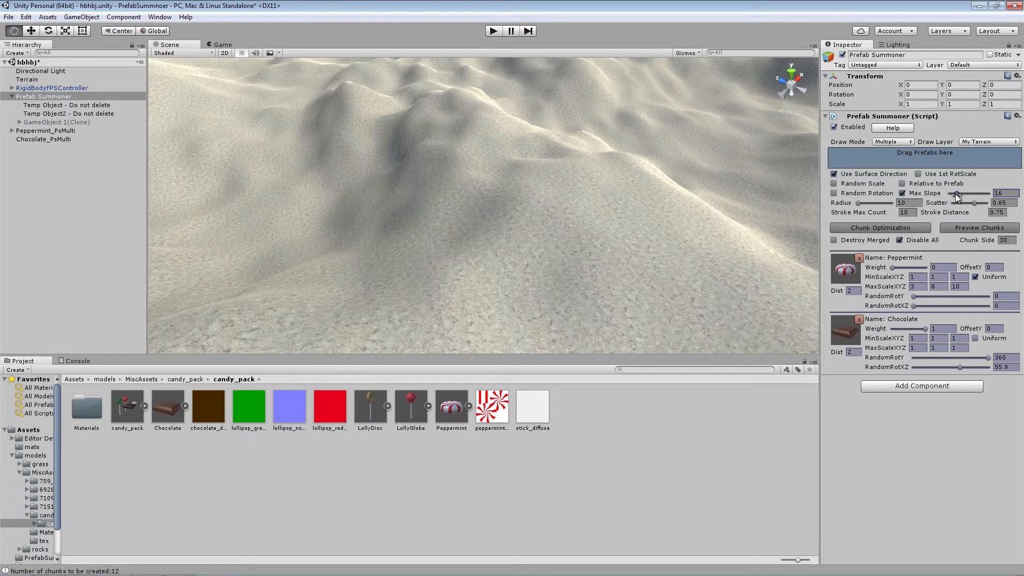
mouse_move(516, 151)
mouse_down()
mouse_move(565, 268)
mouse_move(355, 117)
mouse_move(313, 265)
mouse_up()
mouse_move(577, 117)
mouse_down()
mouse_move(263, 278)
mouse_move(394, 72)
mouse_move(346, 83)
mouse_move(439, 119)
mouse_up()
Turn on Use 1st RotScale, set both prefabs' Dist to 1, and paint peppermints and chocolates densely over the hill
click(917, 174)
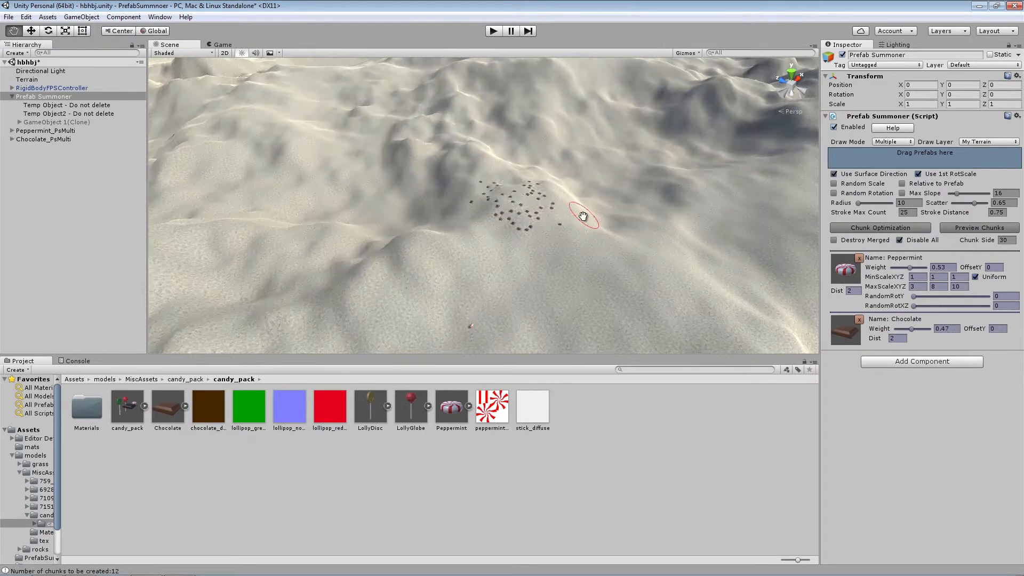
mouse_move(499, 252)
mouse_down()
mouse_move(511, 277)
mouse_move(634, 234)
mouse_move(527, 146)
mouse_move(463, 143)
mouse_up()
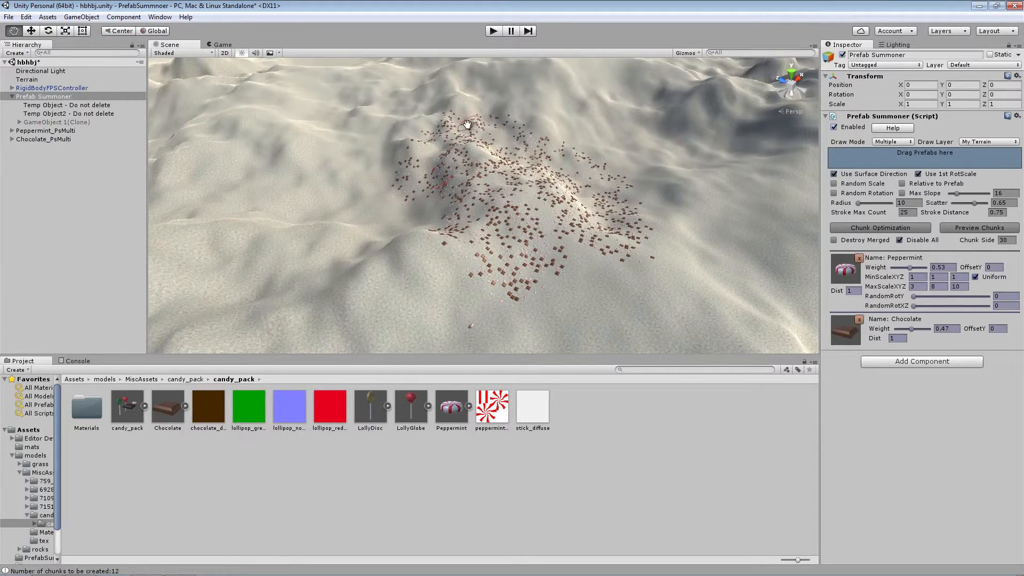
alt+drag(572, 172, 423, 153)
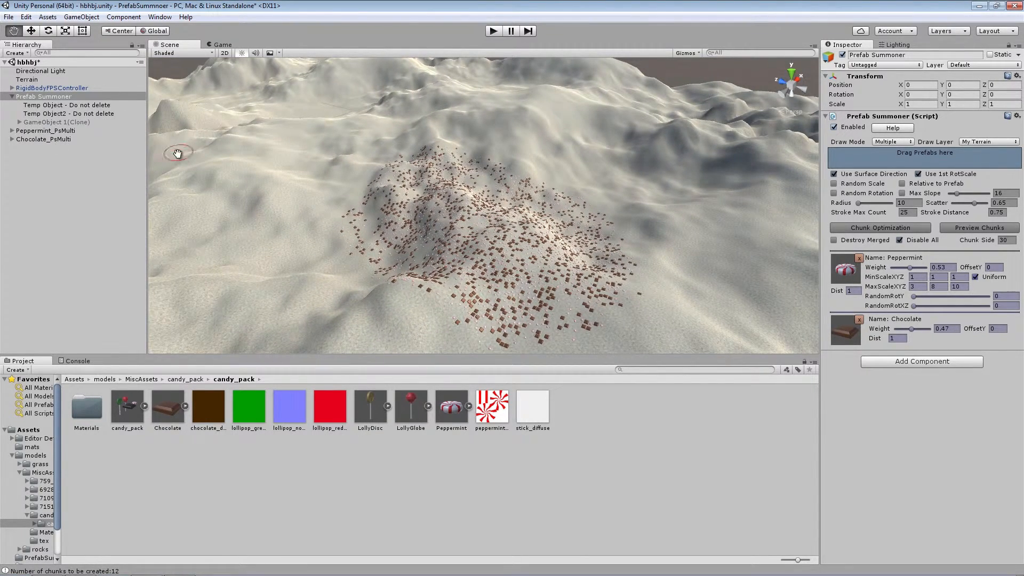
Frame the RigidBodyFPSController and reposition it on the terrain near the painted candies
double_click(70, 88)
drag(450, 241, 716, 106)
drag(548, 104, 447, 104)
right_drag(447, 103, 430, 62)
drag(564, 93, 551, 101)
Play-test the scene by walking the controller forward over the dunes, and stop playing
click(493, 31)
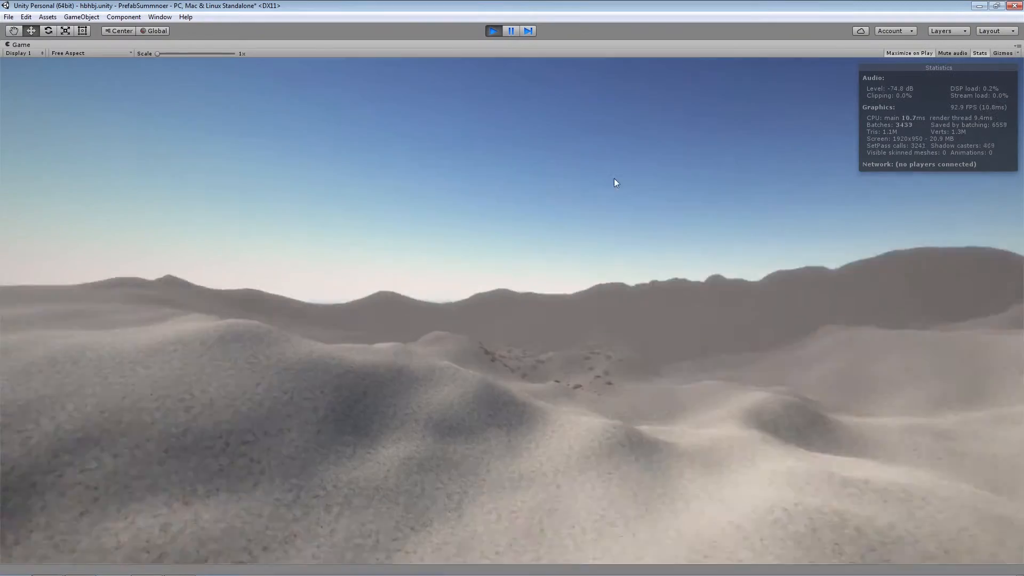
key(w)
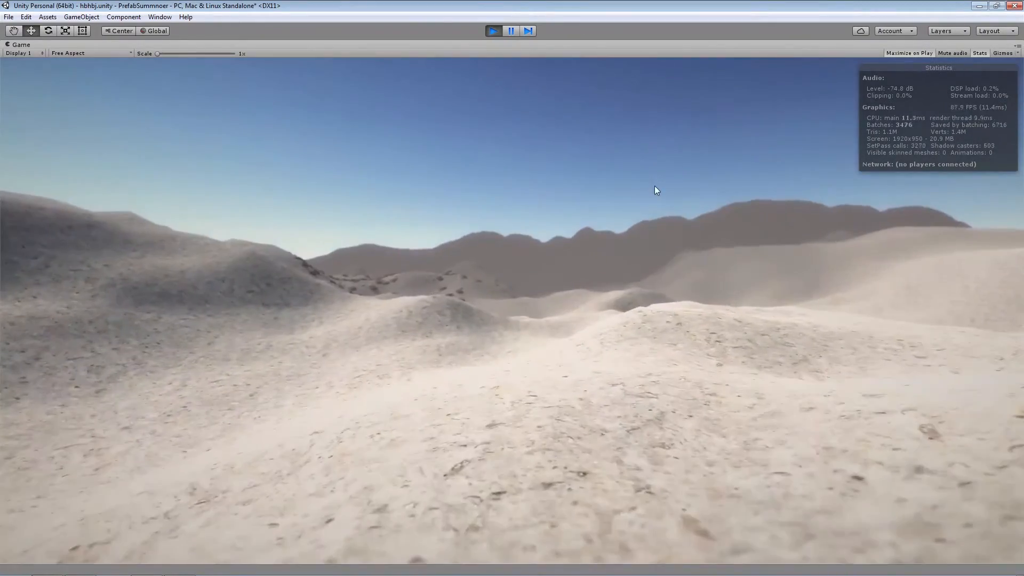
key(w)
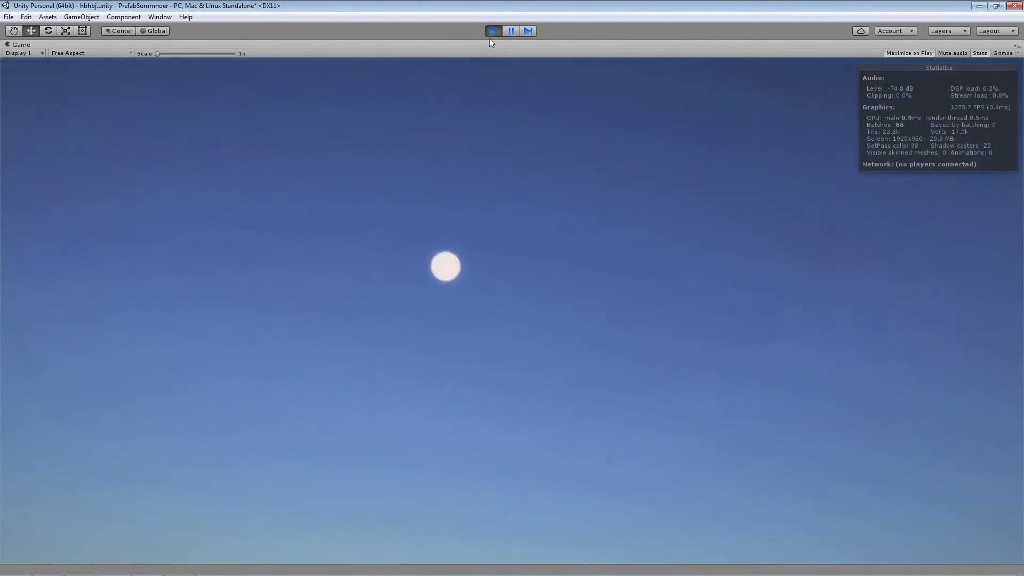
click(493, 30)
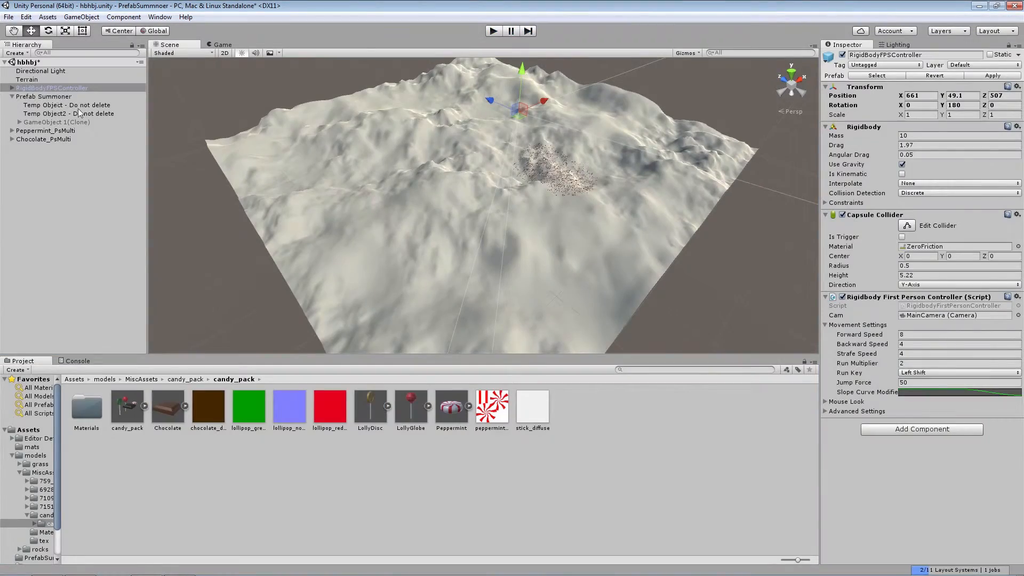
Preview the Prefab Summoner's optimization chunks around the painted candies up close, and hide the preview
click(59, 100)
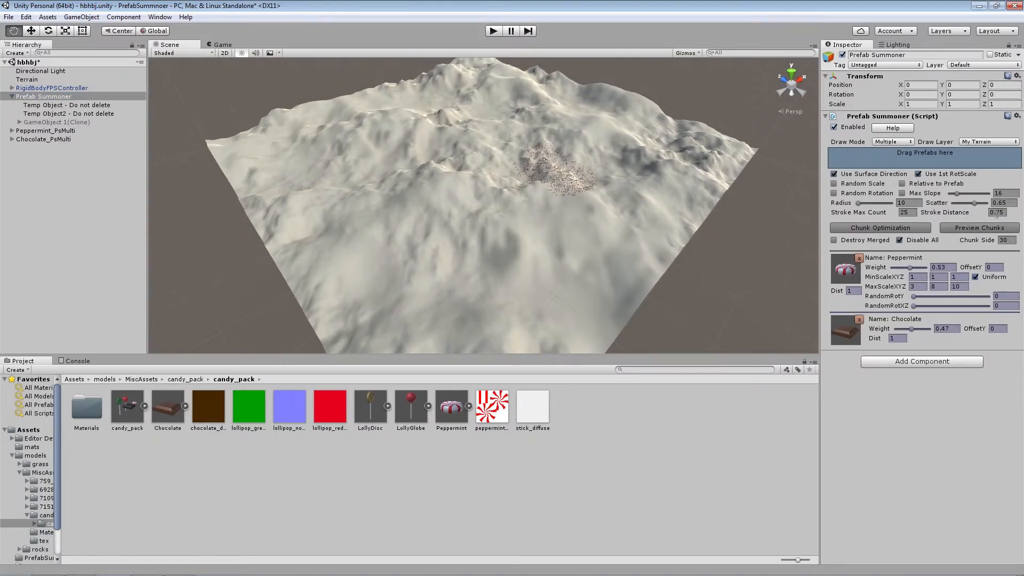
click(966, 229)
scroll(605, 186, up, 5)
mouse_move(605, 186)
right_down()
mouse_move(676, 166)
mouse_move(525, 191)
right_up()
key(d)
key(w)
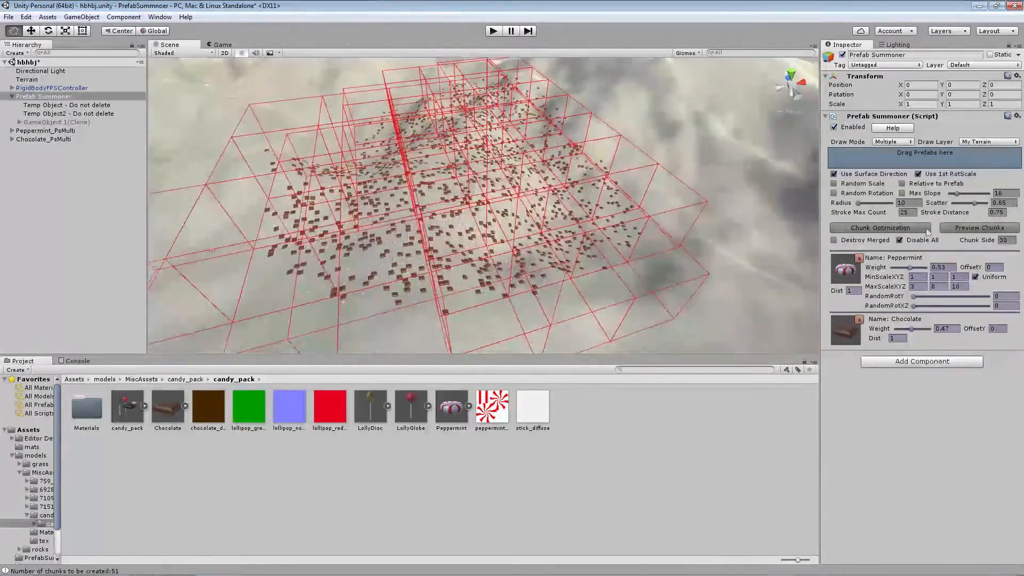
click(974, 226)
click(46, 131)
click(44, 96)
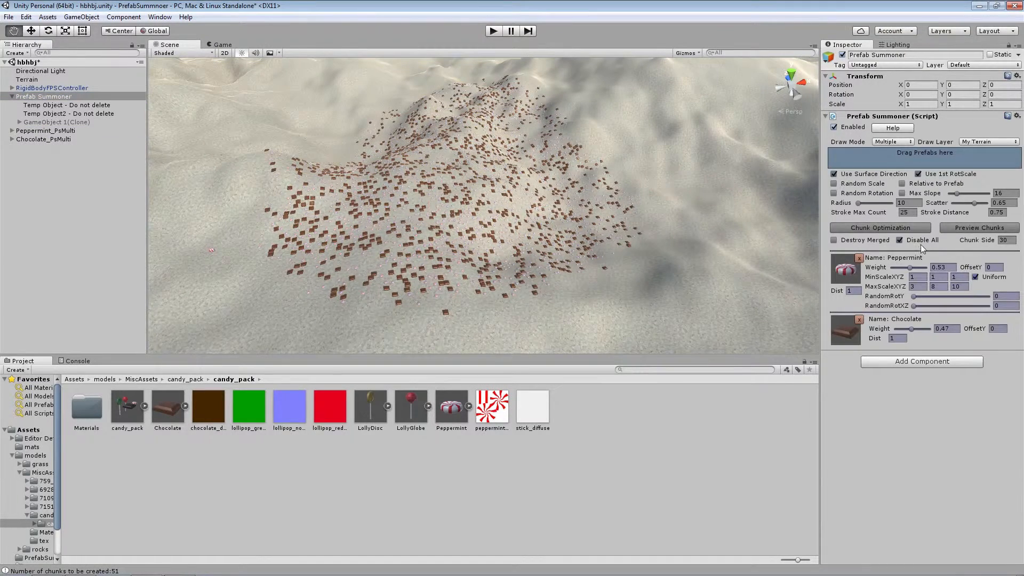
Set Scatter to 0.29, paint more peppermints and chocolates over the hill, and briefly play-test the scene
mouse_move(487, 200)
mouse_down()
mouse_move(513, 186)
mouse_move(351, 248)
mouse_move(529, 145)
mouse_move(375, 138)
mouse_move(583, 241)
mouse_move(328, 203)
mouse_move(410, 178)
mouse_up()
click(967, 229)
mouse_move(538, 181)
right_down()
mouse_move(512, 198)
mouse_move(525, 210)
mouse_move(487, 154)
mouse_move(432, 175)
right_up()
click(493, 30)
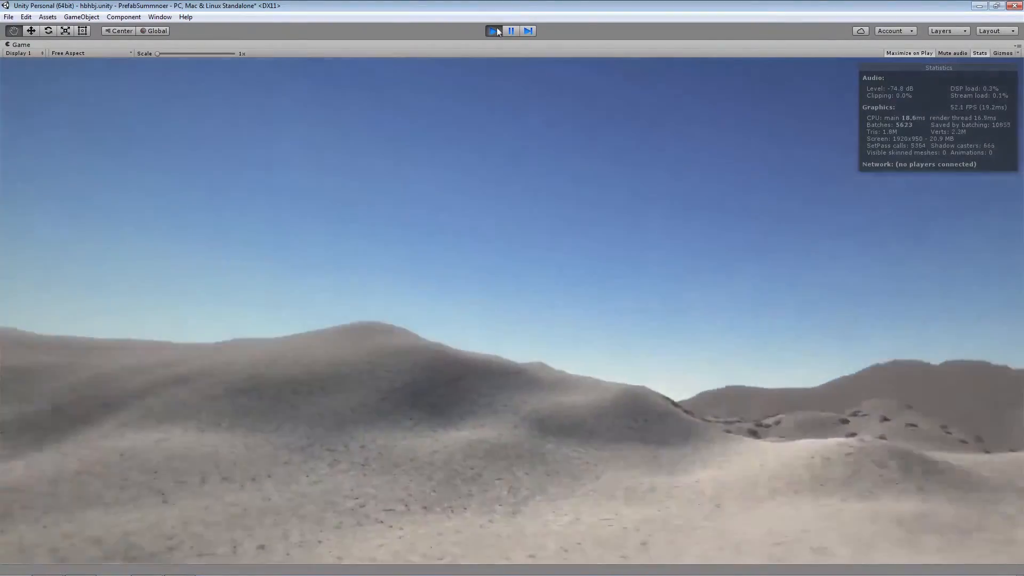
click(494, 31)
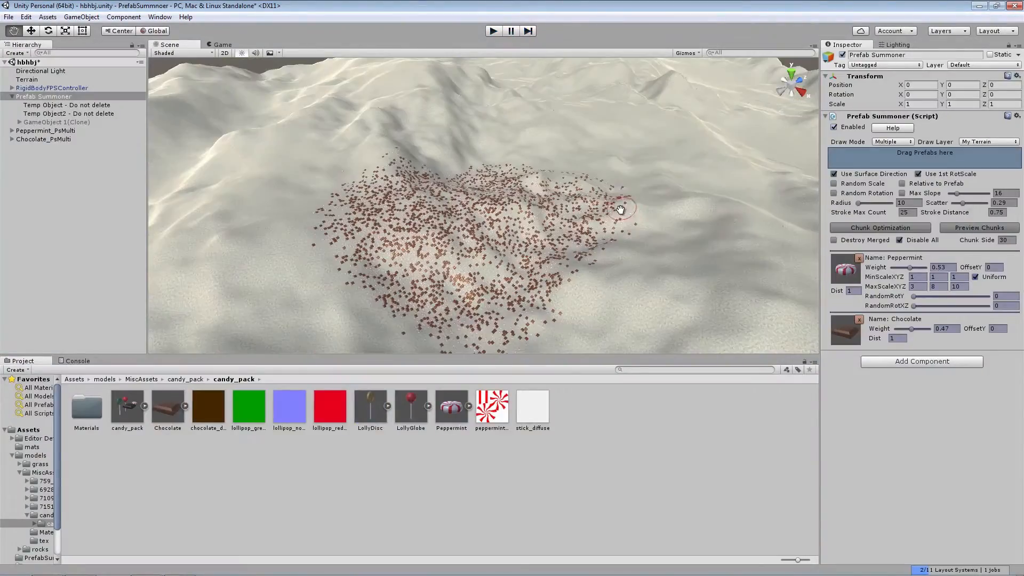
Preview the chunks, run Chunk Optimization on the painted candies, and inspect the merged and Chocolate_PsMulti parent objects
click(975, 228)
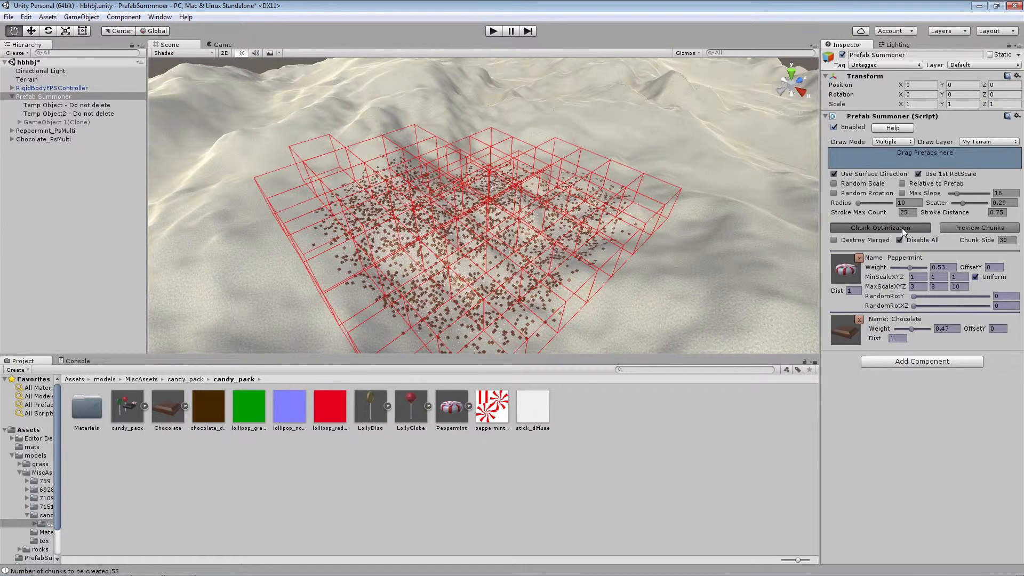
click(901, 228)
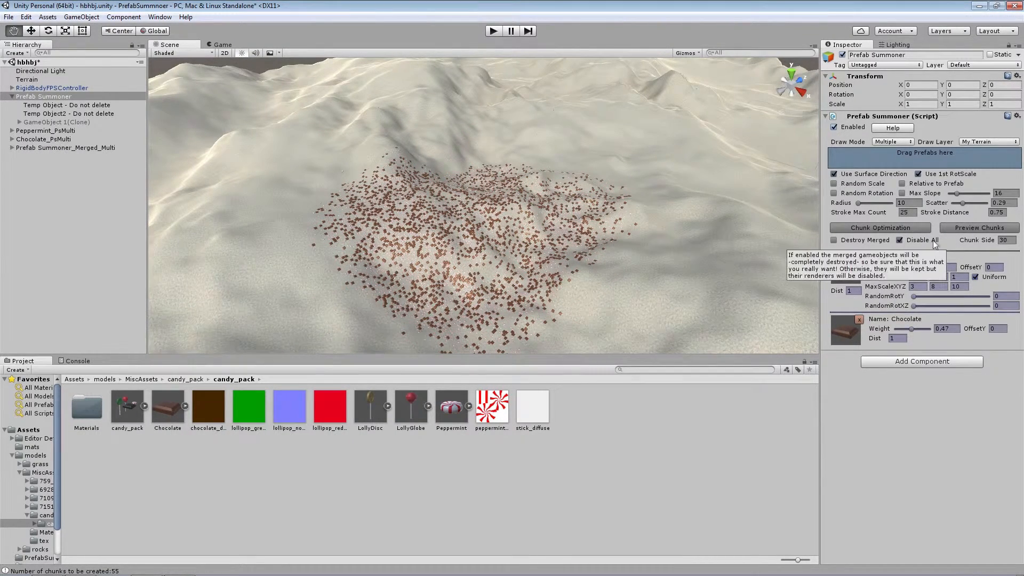
click(80, 147)
click(41, 139)
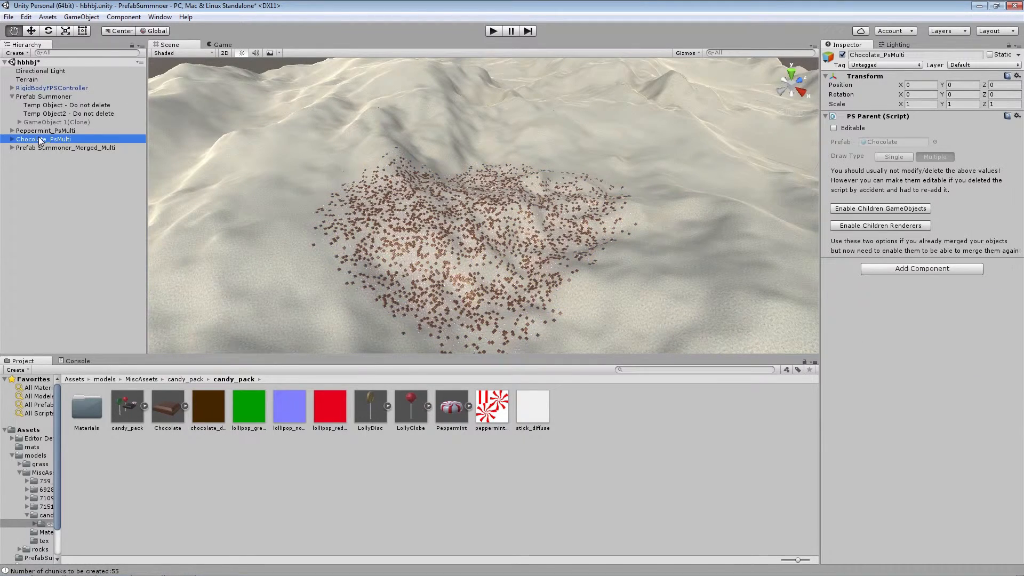
click(42, 147)
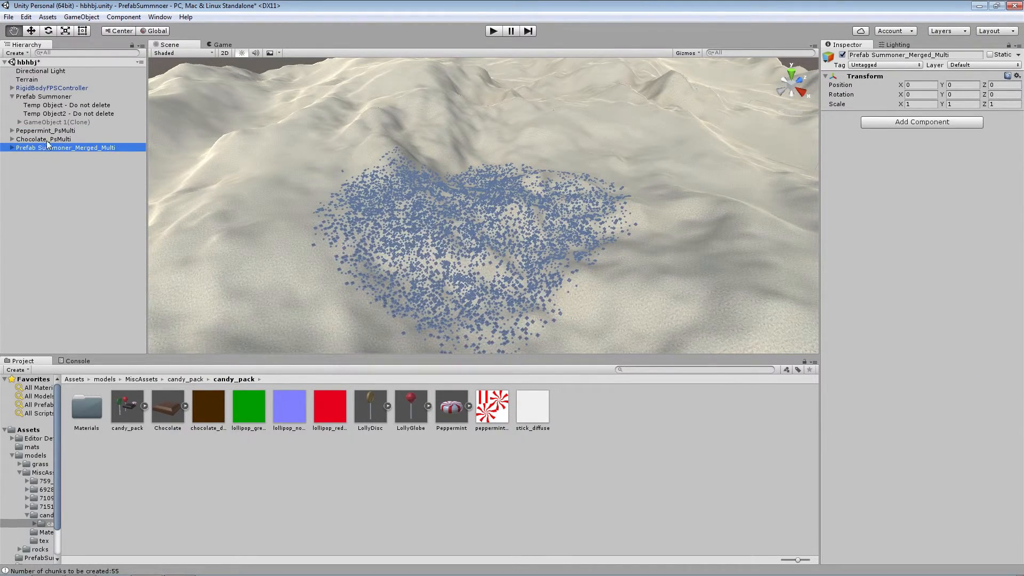
click(47, 140)
Play-test the optimized scene by walking across the dunes, and stop playing
click(498, 34)
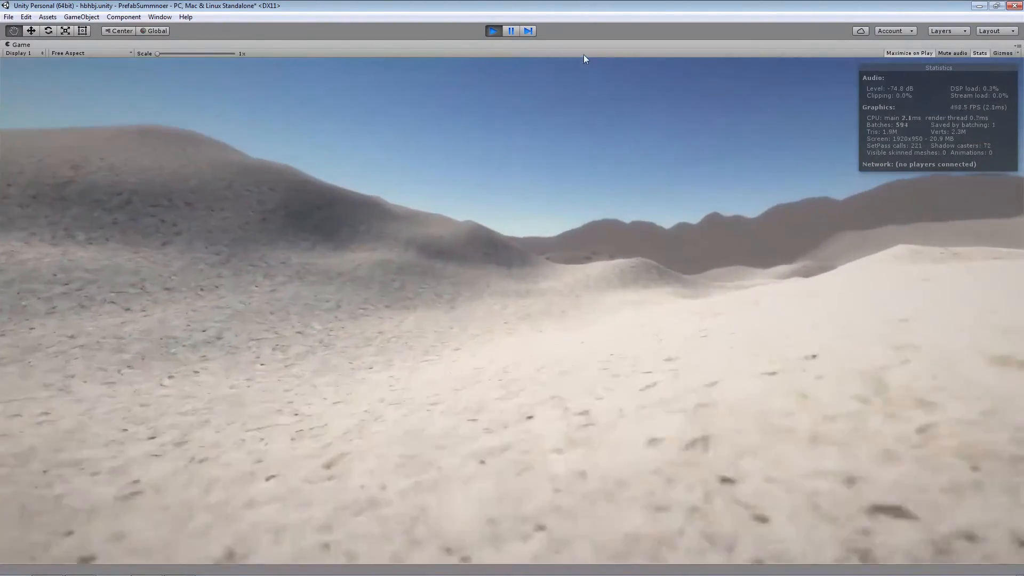
key(w)
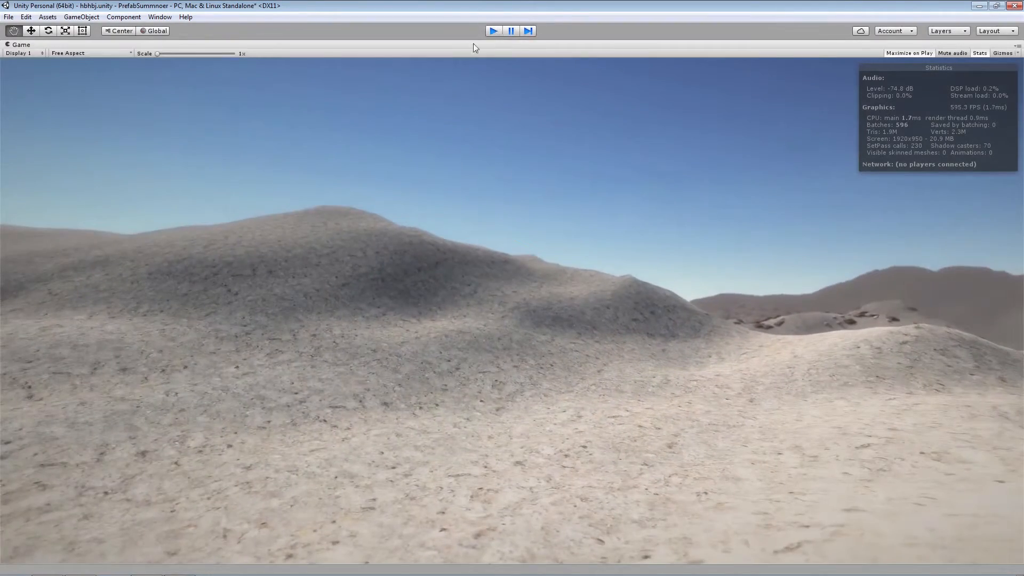
click(493, 31)
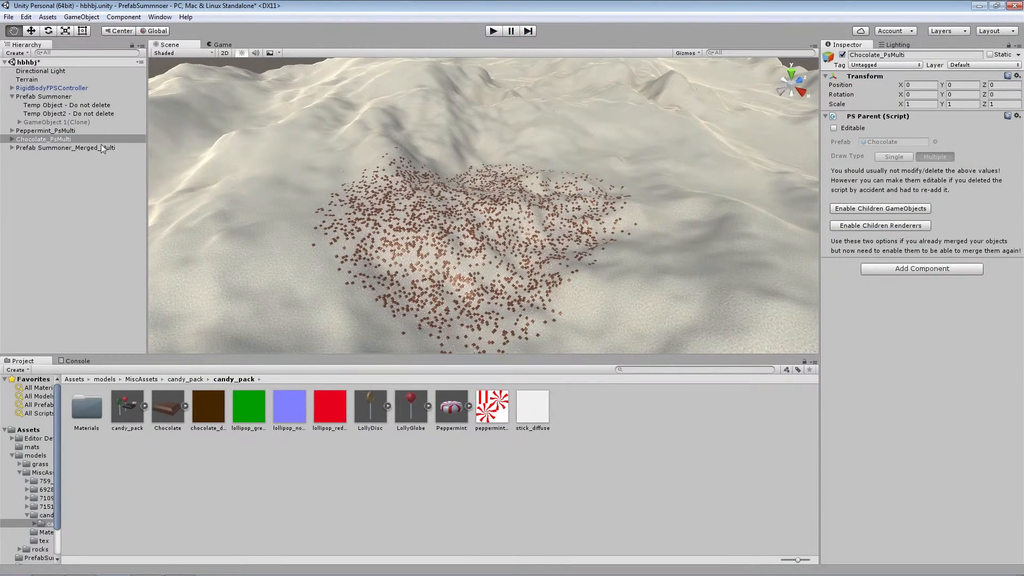
Switch the Prefab Summoner's Draw Mode to Settings and read the description of the Undo Enabled option
click(44, 97)
click(898, 142)
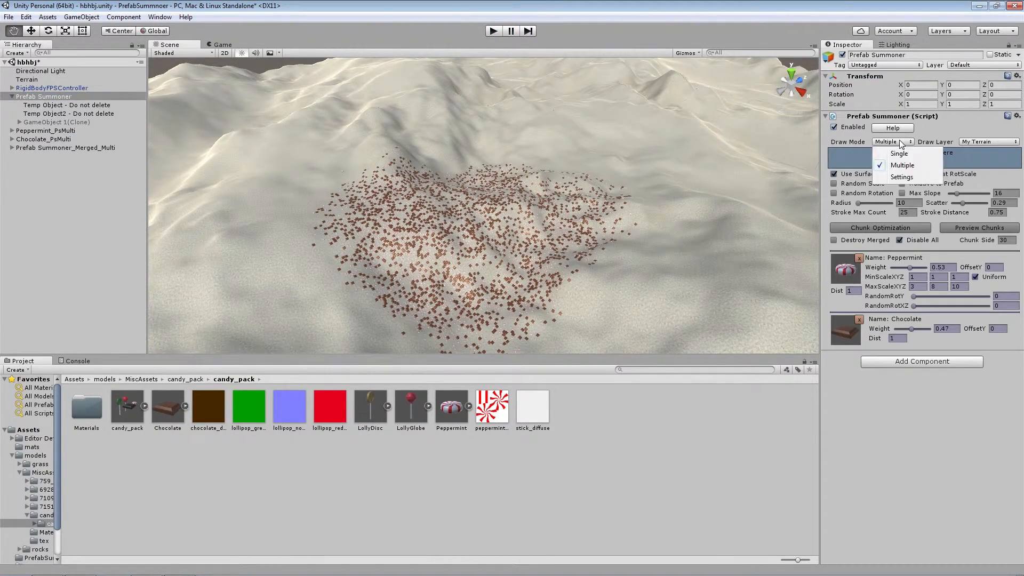
click(901, 177)
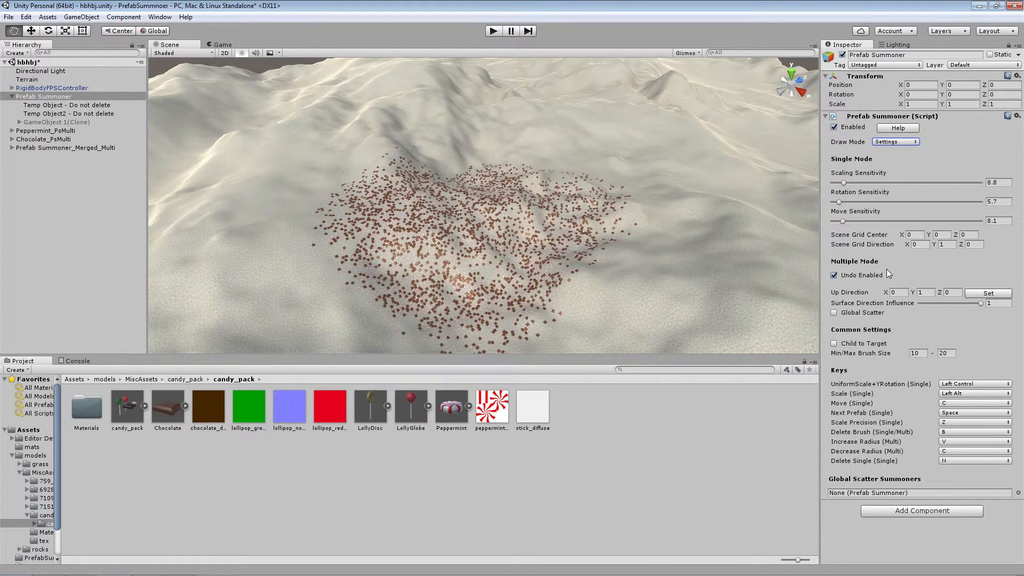
mouse_move(847, 277)
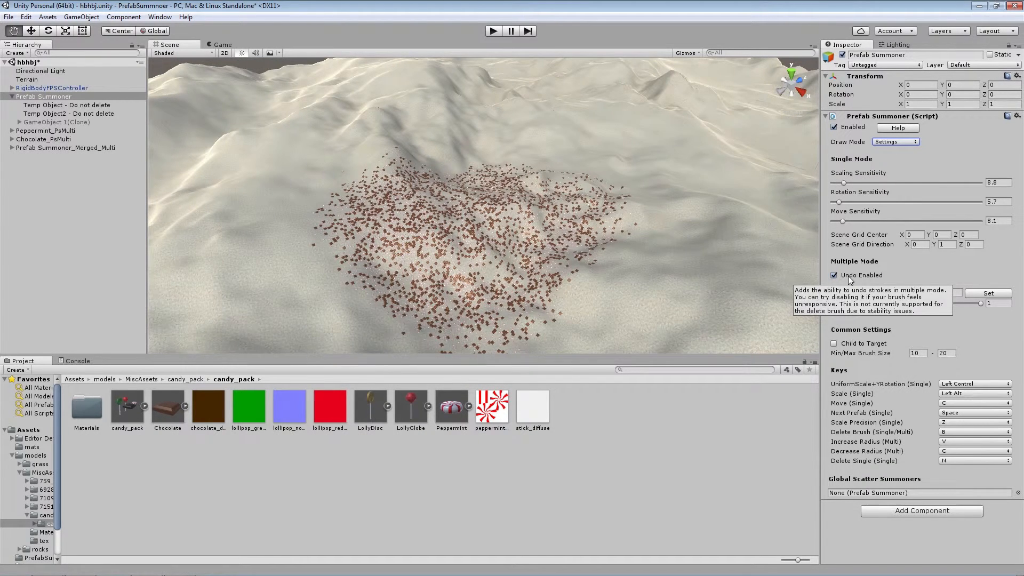
Return to Multiple mode, try painting a stroke of candies on a bare hill, and undo it
click(896, 142)
click(886, 163)
scroll(610, 233, up, 5)
right_drag(610, 233, 588, 219)
scroll(607, 222, up, 4)
drag(655, 219, 425, 231)
key(ctrl+z)
Set the Multiple-mode Up Direction to 0, 0, 1 in the summoner's settings and apply it
click(898, 143)
click(892, 172)
click(926, 293)
text(0)
click(954, 293)
text(1)
click(990, 292)
click(583, 313)
Try painting candies on the hill in Multiple mode with the custom up direction, and undo the stroke
click(897, 143)
click(902, 165)
mouse_move(682, 211)
mouse_down()
mouse_move(486, 236)
mouse_move(686, 166)
mouse_up()
key(ctrl+z)
Reduce Surface Direction Influence in the settings and paint a test stroke over the hill in Multiple mode
click(896, 141)
click(895, 164)
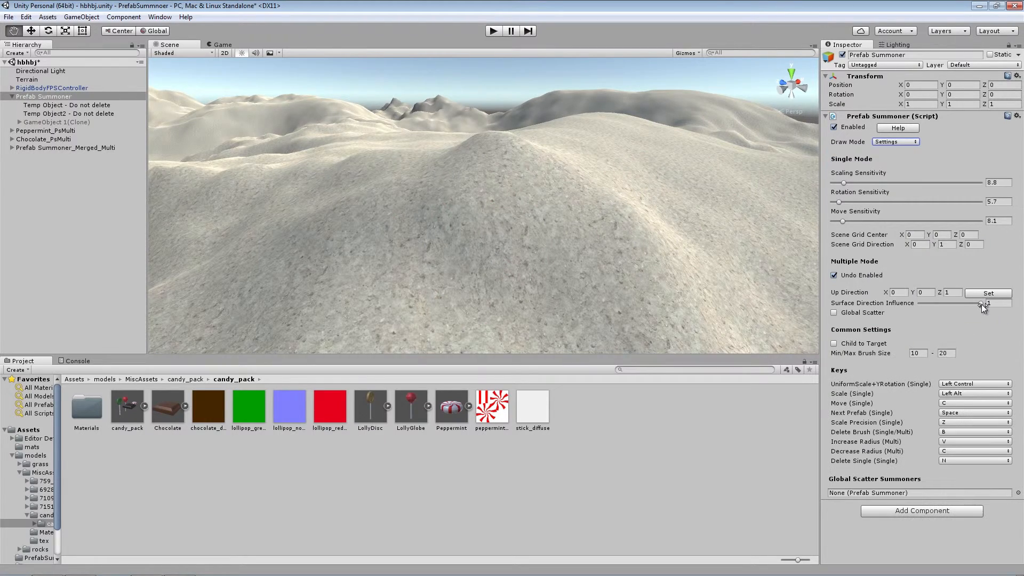
click(874, 303)
click(896, 142)
click(902, 165)
mouse_move(693, 170)
mouse_down()
mouse_move(623, 256)
mouse_move(464, 240)
mouse_move(441, 255)
mouse_move(395, 201)
mouse_move(565, 136)
mouse_up()
Adjust Surface Direction Influence to an intermediate value and paint more test strokes over the hill
click(896, 142)
click(897, 173)
click(959, 304)
click(895, 142)
click(900, 163)
mouse_move(685, 186)
mouse_down()
mouse_move(556, 265)
mouse_move(588, 248)
mouse_move(593, 130)
mouse_move(421, 266)
mouse_up()
mouse_move(618, 202)
mouse_down()
mouse_move(535, 228)
mouse_move(668, 267)
mouse_up()
Restore the Up Direction to 0, 1, 0 and set Surface Direction Influence to 0.443 in the settings
click(895, 142)
click(901, 175)
click(926, 292)
click(895, 142)
click(900, 163)
click(895, 142)
click(896, 173)
drag(980, 303, 947, 303)
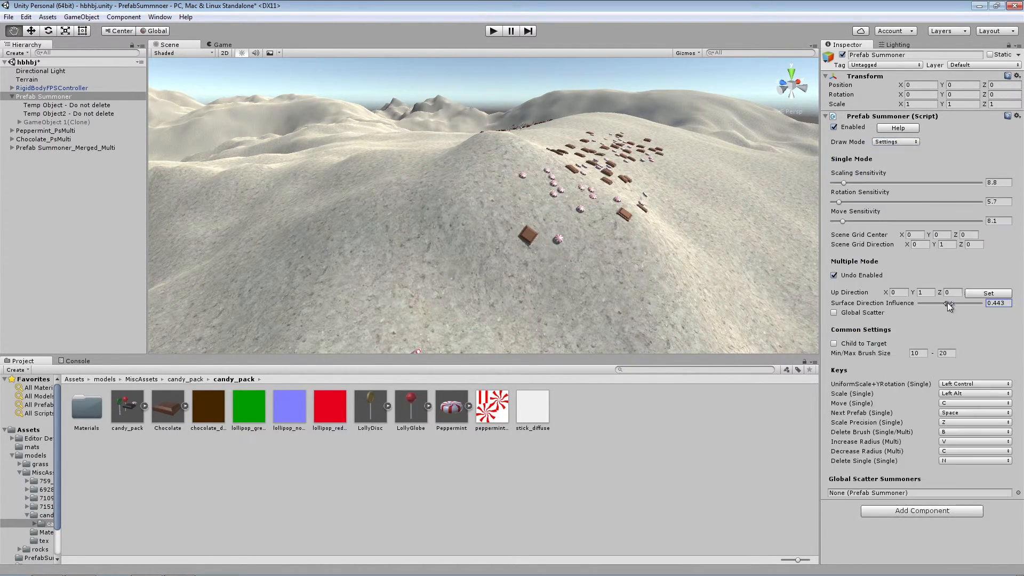
Paint peppermints and chocolates broadly across the hill's crest and slopes in Multiple mode
click(896, 142)
click(899, 163)
drag(676, 267, 328, 170)
right_drag(328, 170, 256, 205)
mouse_move(362, 192)
mouse_down()
mouse_move(484, 249)
mouse_move(474, 344)
mouse_up()
right_drag(475, 344, 555, 309)
Reopen the summoner's settings and examine the Global Scatter option
click(896, 142)
click(901, 174)
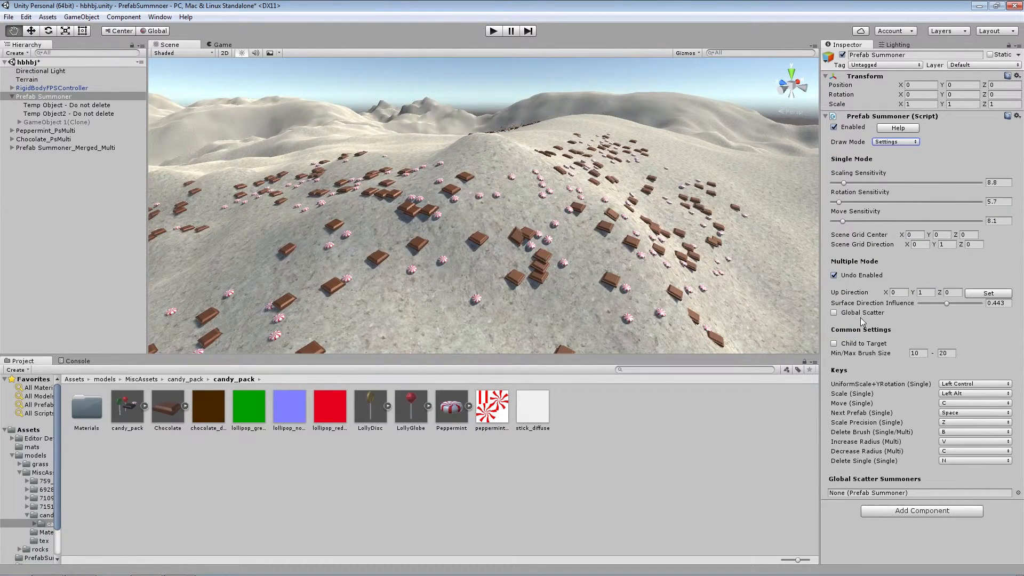
mouse_move(859, 316)
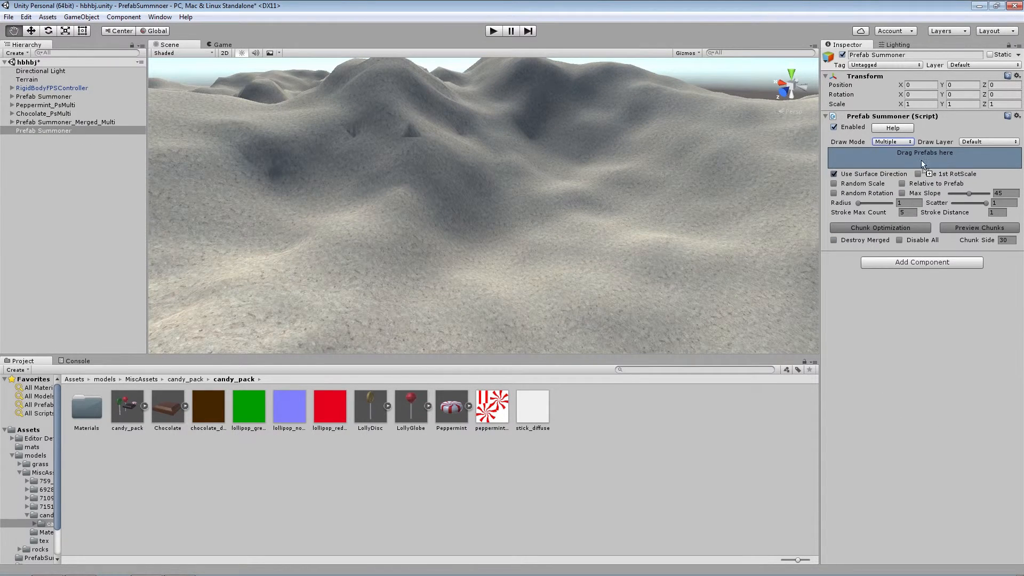
Add LollyGlobe and LollyDisc to the second Prefab Summoner, limit its Draw Layer to My Terrain, and weight both at 0.5
drag(923, 163, 923, 162)
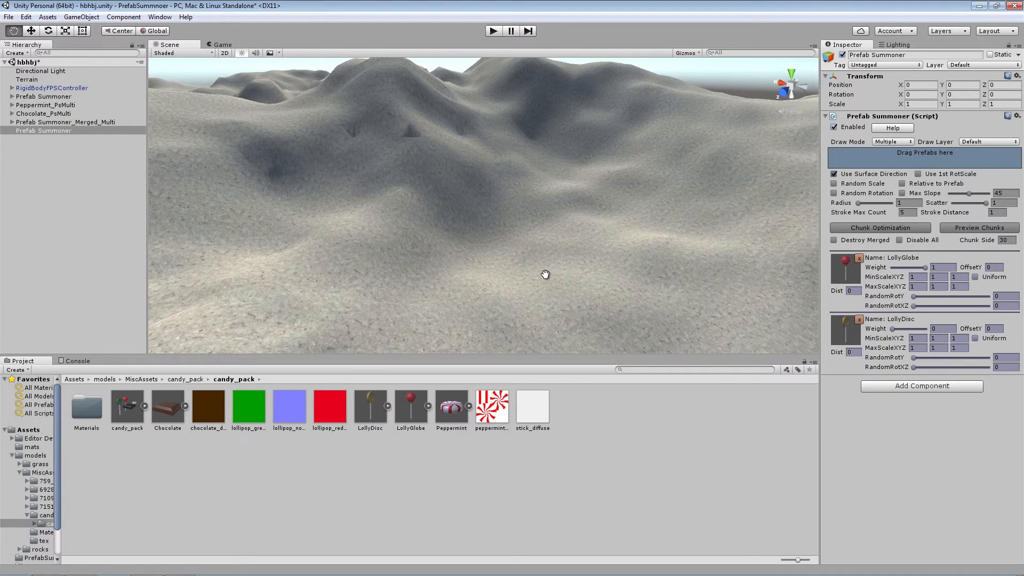
click(964, 142)
click(966, 211)
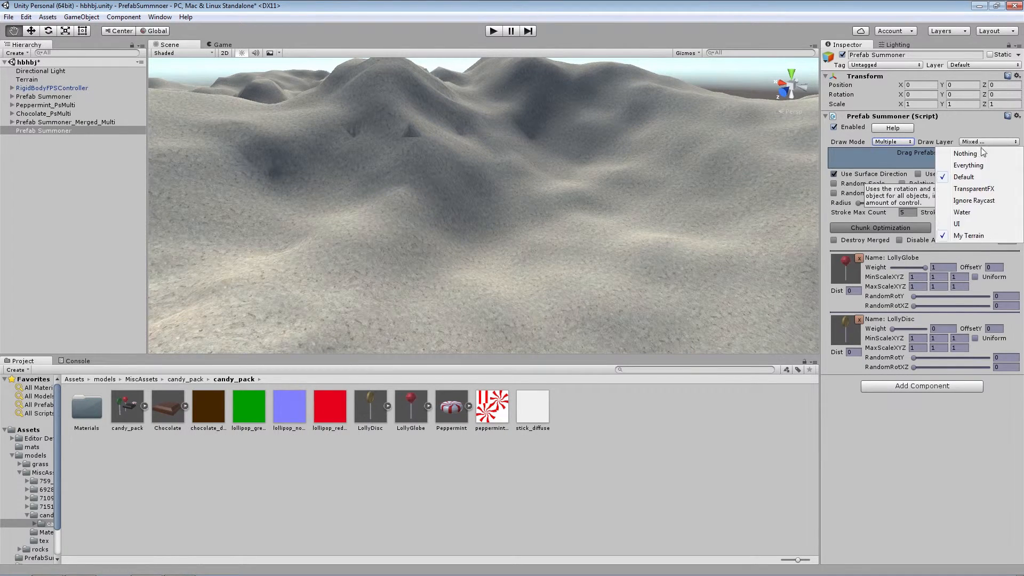
drag(893, 328, 914, 327)
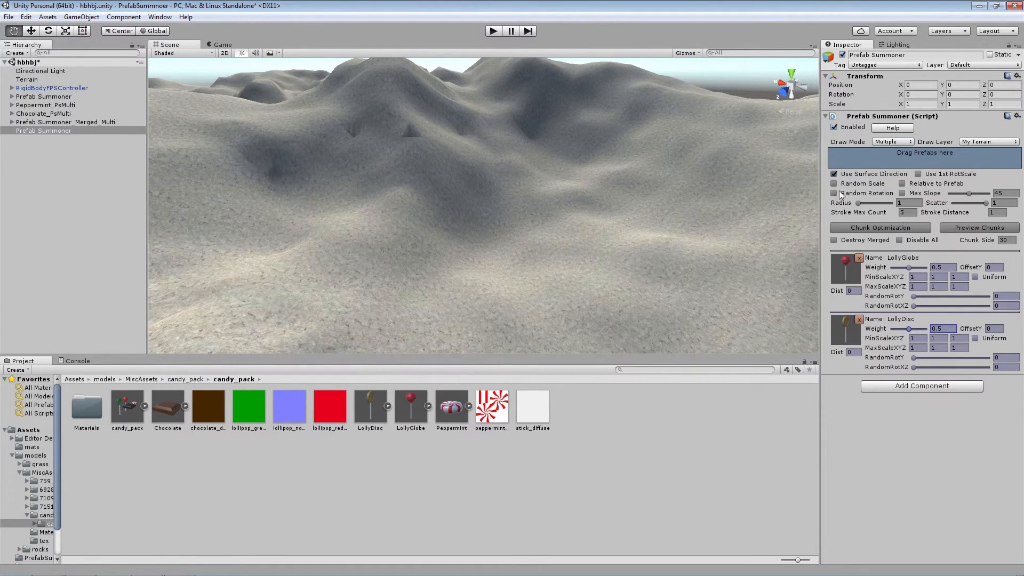
Enable Use 1st RotScale and Random Rotation, with LollyGlobe's RandomRotY at 283, RandomRotXZ at 7.7, and brush Radius at 5
click(918, 174)
mouse_move(913, 297)
mouse_down()
mouse_move(972, 297)
mouse_move(919, 306)
mouse_up()
drag(858, 203, 893, 204)
Try painting lollipops on the sandy slope and undo the strokes
mouse_move(640, 272)
mouse_down()
mouse_move(562, 318)
mouse_move(565, 290)
mouse_up()
right_drag(564, 290, 633, 270)
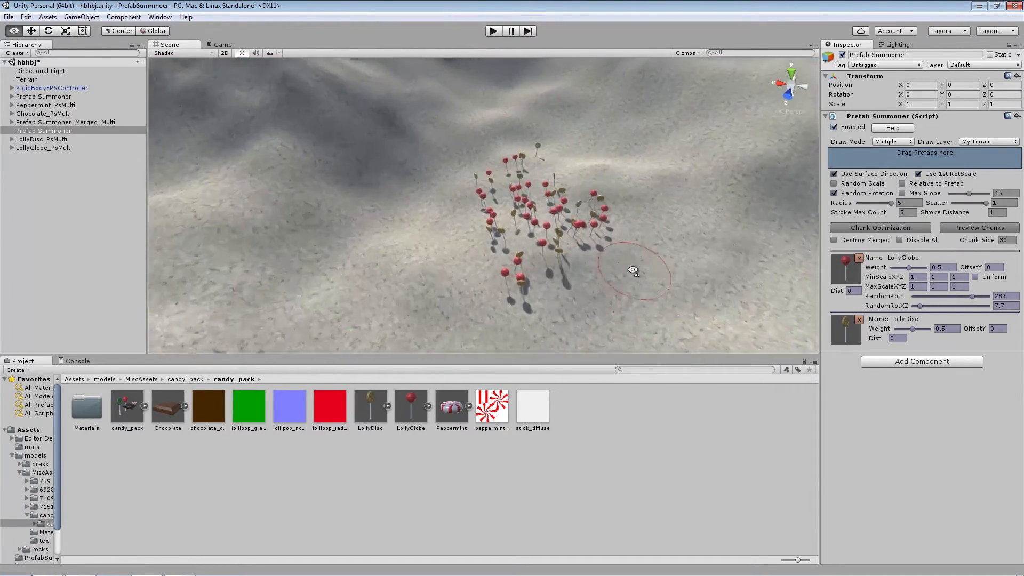
drag(560, 251, 586, 256)
key(ctrl+z)
Set the Dist of LollyGlobe and LollyDisc to 2 and paint spaced lollipops over the slope
click(853, 291)
text(2)
click(896, 338)
text(2)
mouse_move(555, 173)
mouse_down()
mouse_move(650, 173)
mouse_move(480, 146)
mouse_move(619, 229)
mouse_up()
right_drag(619, 229, 574, 213)
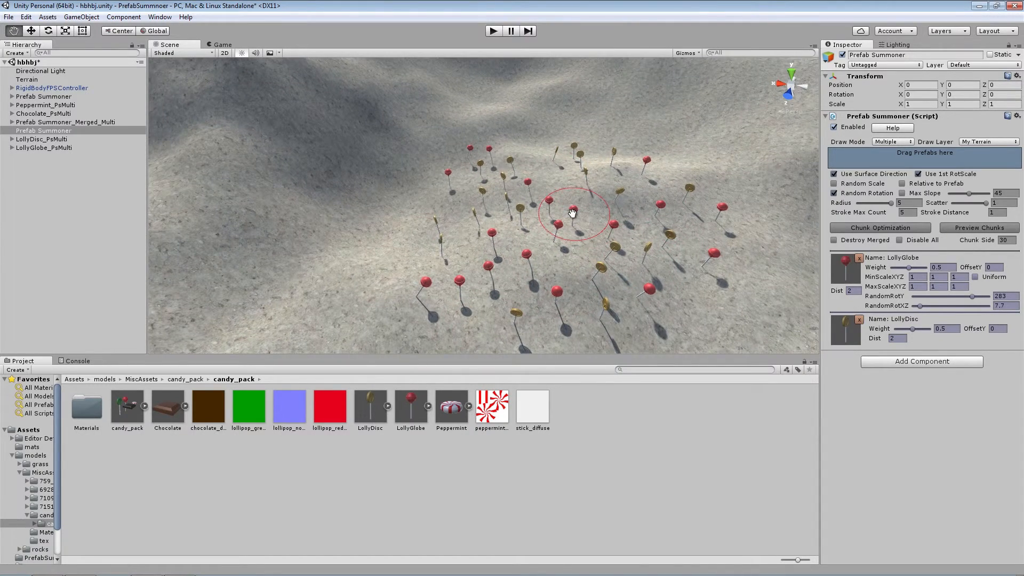
Reselect the original Prefab Summoner and try painting candies around the lollipops, undoing the last stroke
click(46, 97)
right_drag(501, 234, 427, 251)
mouse_move(427, 251)
shift+mouse_down()
mouse_move(404, 336)
mouse_move(344, 165)
shift+mouse_up()
click(493, 198)
key(ctrl+z)
Paint chocolates and peppermints among the lollipops and across the surrounding slopes
right_drag(573, 244, 506, 234)
click(394, 160)
right_drag(394, 160, 303, 135)
click(480, 154)
right_drag(379, 235, 667, 289)
mouse_move(666, 290)
mouse_down()
mouse_move(539, 206)
mouse_move(447, 198)
mouse_move(555, 126)
mouse_up()
right_drag(421, 204, 415, 184)
mouse_move(480, 267)
mouse_down()
mouse_move(599, 308)
mouse_move(634, 245)
mouse_up()
right_drag(581, 218, 613, 243)
scroll(614, 242, down, 10)
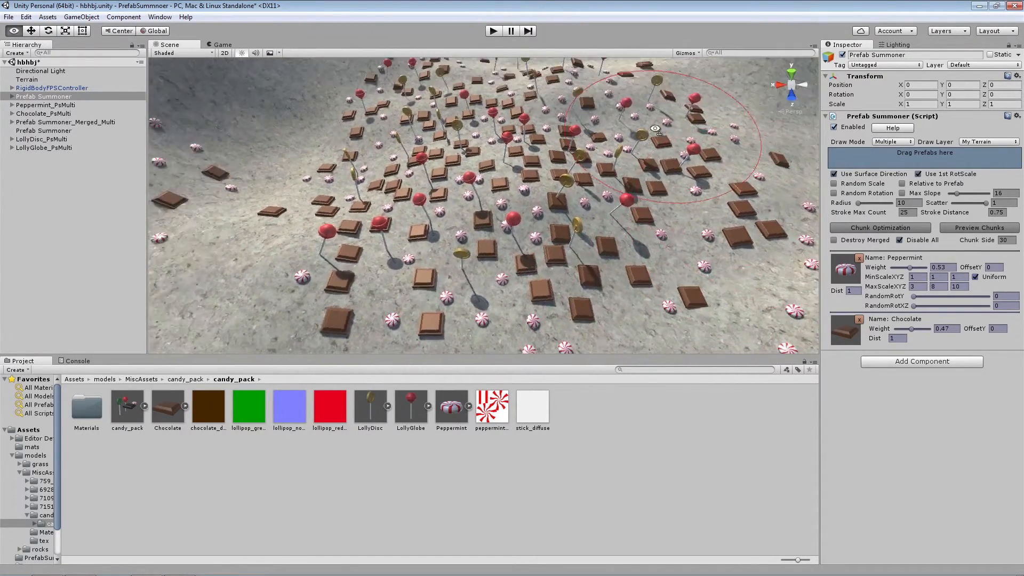
Switch the Prefab Summoner's draw mode to Settings and enable Global Scatter
click(896, 140)
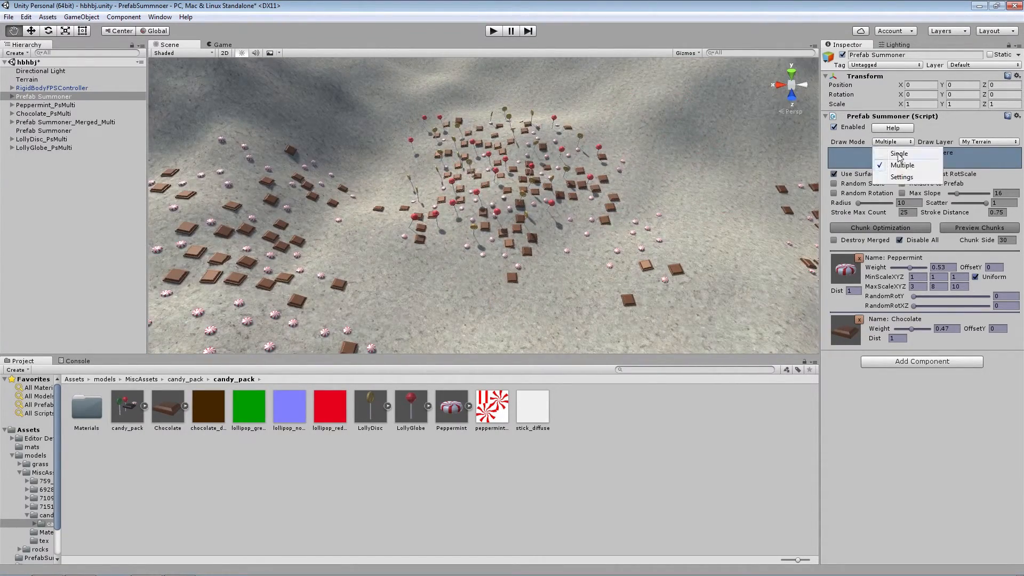
click(904, 180)
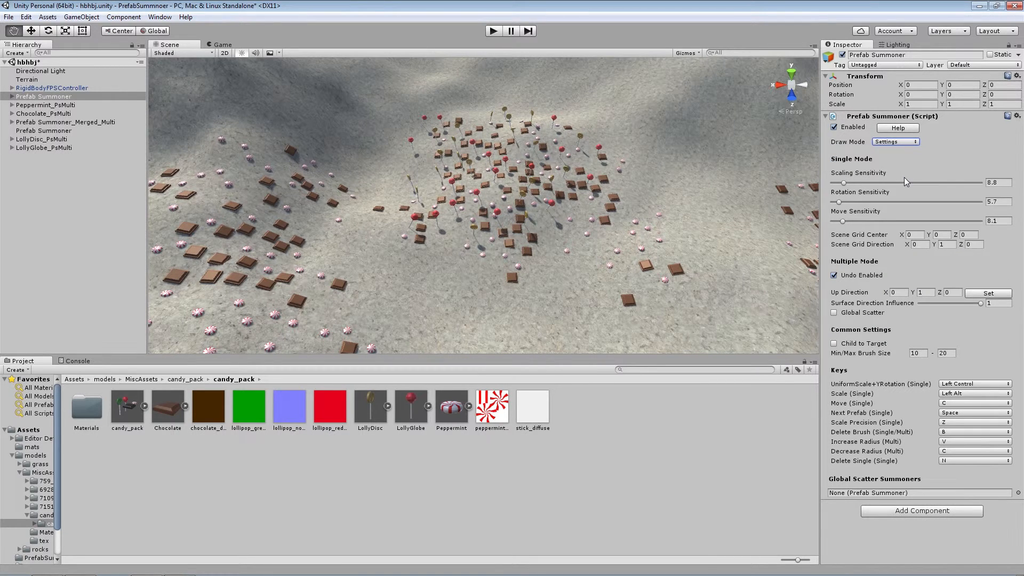
click(833, 313)
Rename the second Prefab Summoner as Prefab Summoner2 and add it to the original summoner's Global Scatter Summoners
click(48, 131)
click(77, 132)
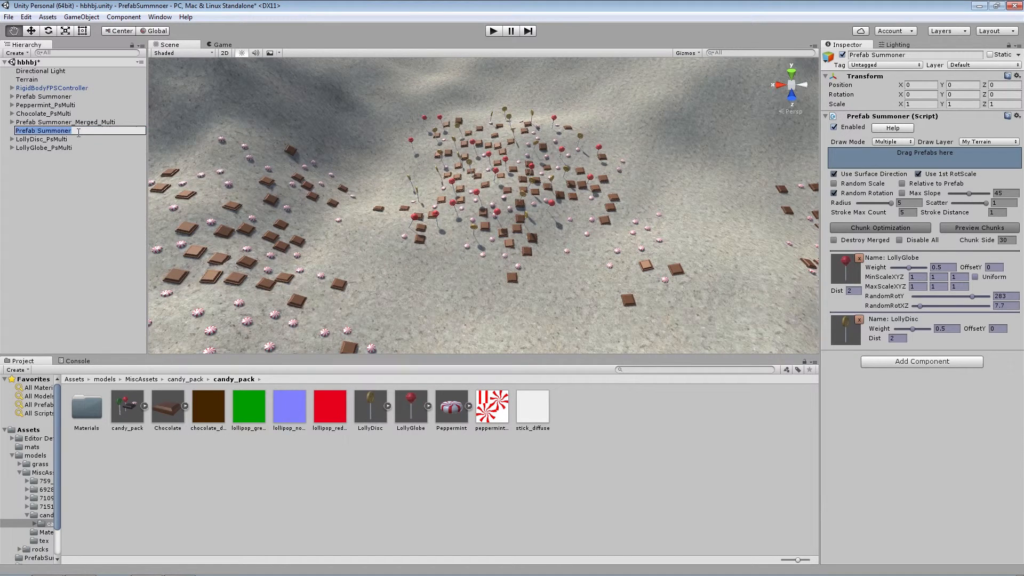
key(Return)
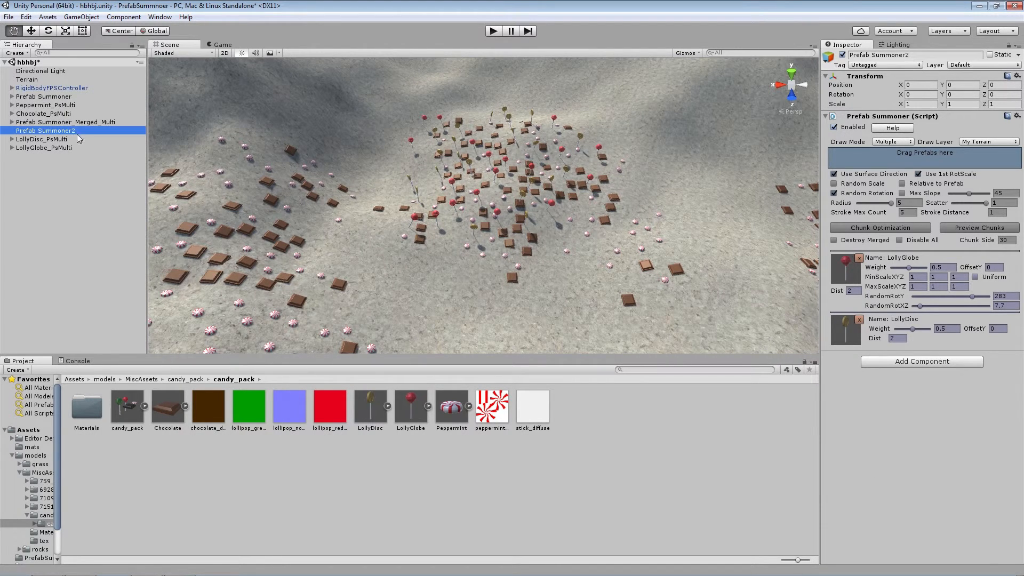
drag(59, 98, 384, 233)
drag(769, 404, 879, 493)
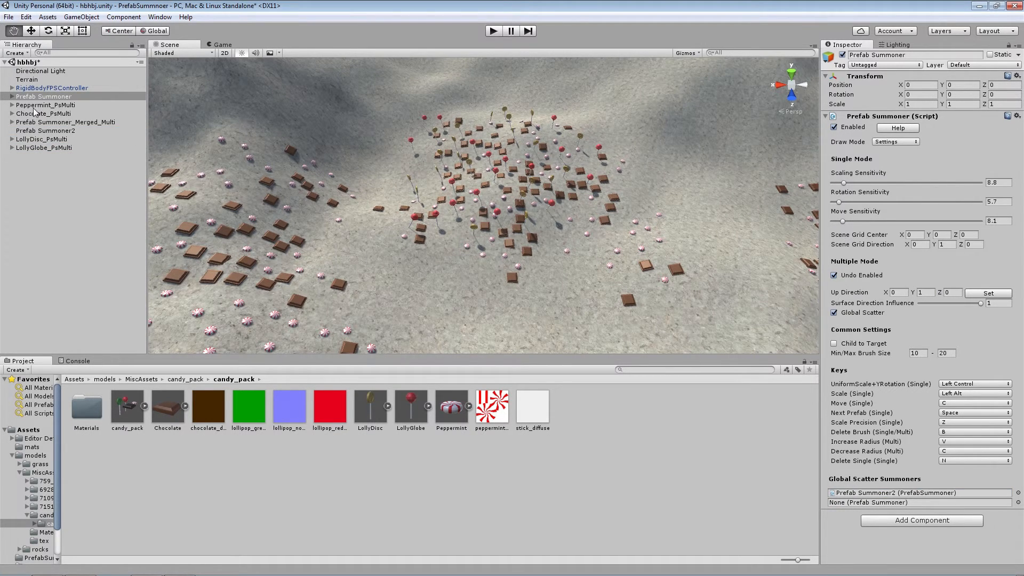
Set the original Prefab Summoner's draw mode to Multiple and erase candies among the lollipops with the delete brush
click(897, 144)
click(896, 162)
key(b)
mouse_move(546, 260)
mouse_down()
mouse_move(440, 177)
mouse_move(532, 126)
mouse_move(500, 160)
mouse_up()
Paint peppermints and chocolates around the lollipops and over the neighbouring slopes
scroll(500, 164, up, 3)
mouse_move(651, 243)
mouse_down()
mouse_move(681, 274)
mouse_move(549, 202)
mouse_move(389, 277)
mouse_move(602, 101)
mouse_move(371, 256)
mouse_move(533, 146)
mouse_move(405, 251)
mouse_move(634, 155)
mouse_move(723, 201)
mouse_move(501, 96)
mouse_move(363, 186)
mouse_move(434, 307)
mouse_up()
right_drag(487, 267, 535, 262)
scroll(534, 262, down, 3)
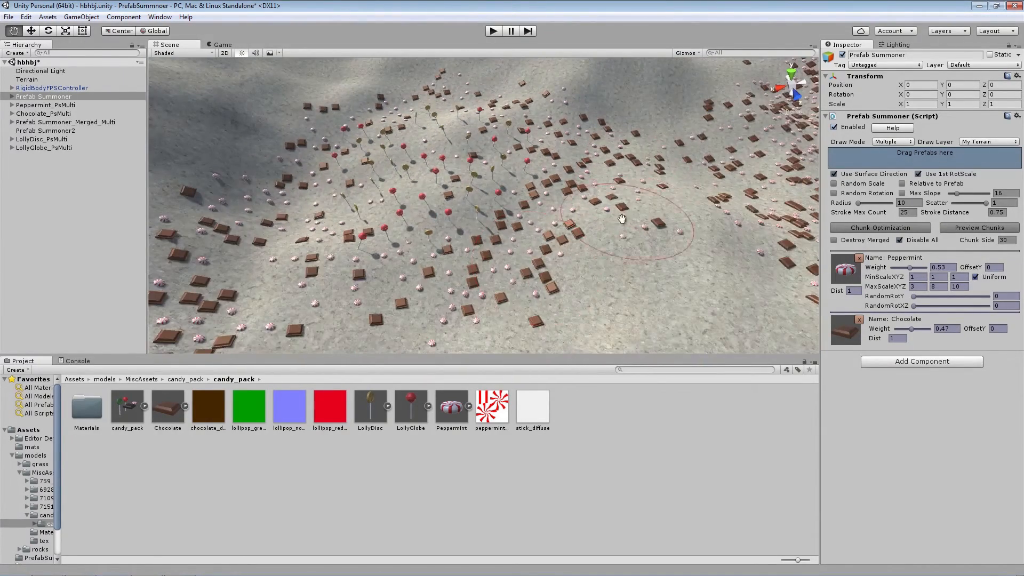
Erase the chocolates and peppermints on the slope beside the lollipops with the delete brush
mouse_move(633, 280)
shift+mouse_down()
mouse_move(651, 215)
mouse_move(512, 303)
mouse_move(541, 175)
shift+mouse_up()
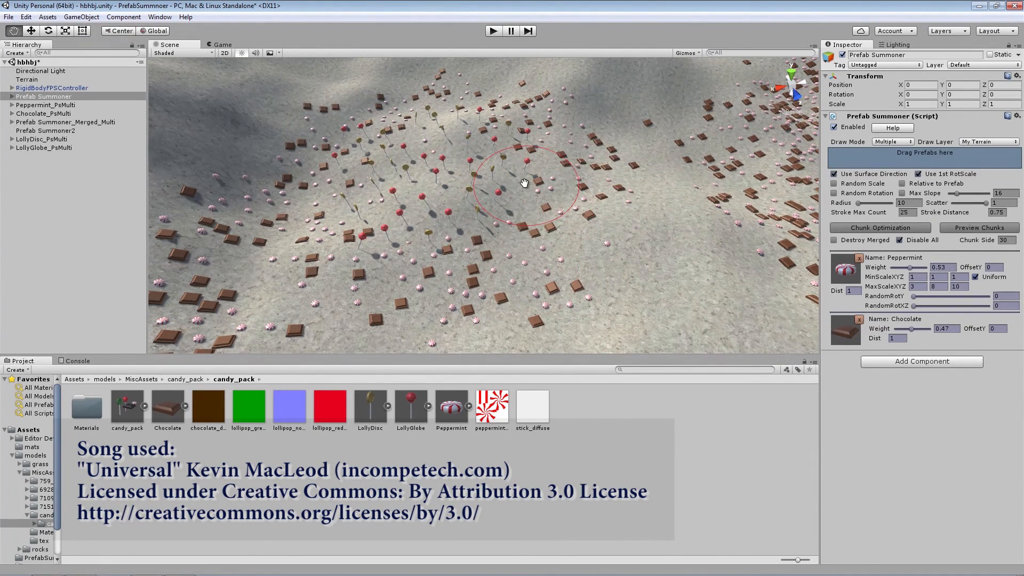
shift+drag(621, 194, 607, 207)
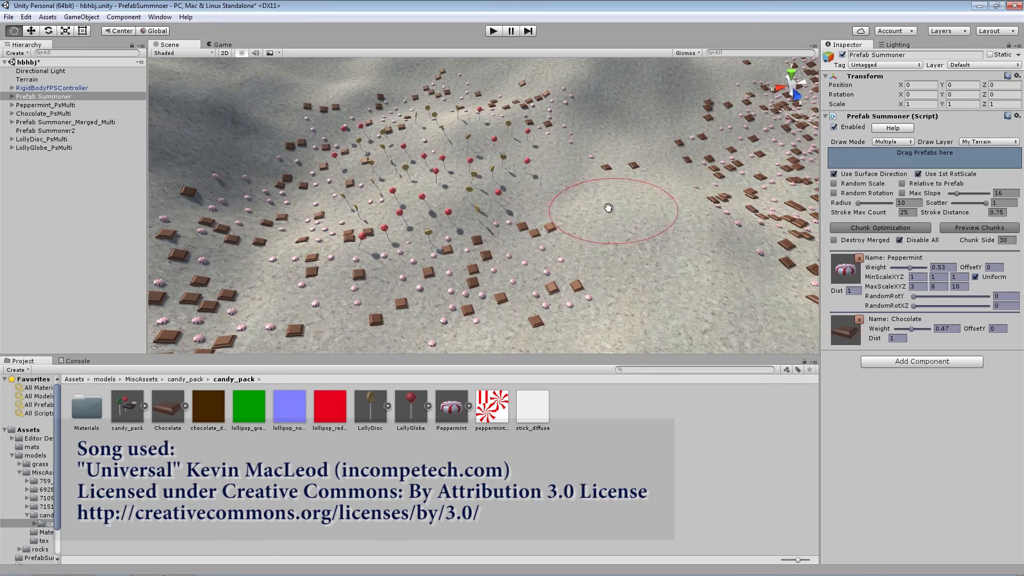